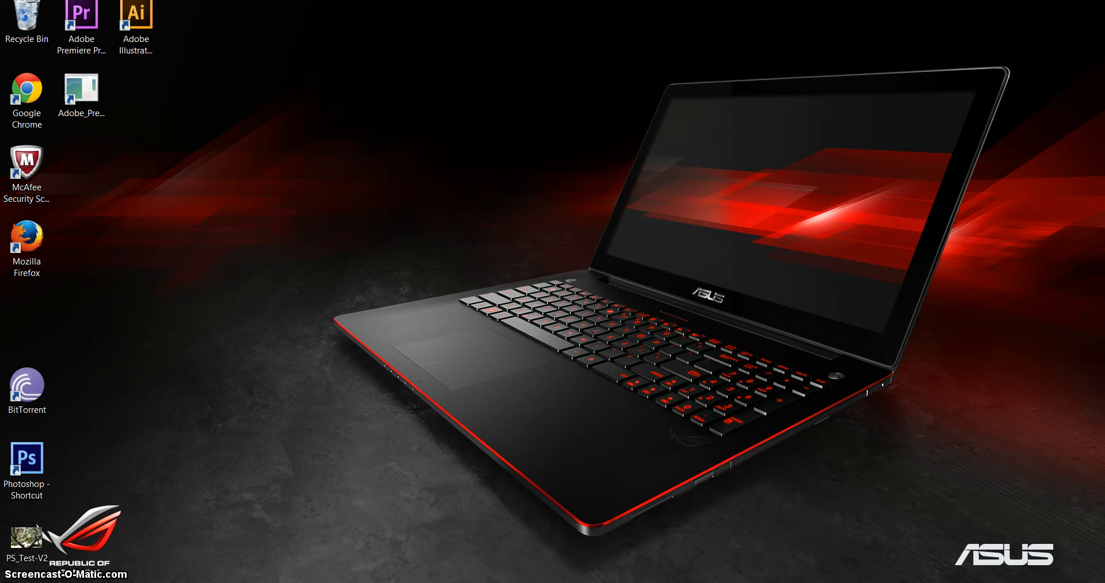
# - Open the Footnotes, Citiations and Bibliography document and review its footnote text, Web Source and Article in a Periodical entries
pyautogui.moveTo(391, 582)
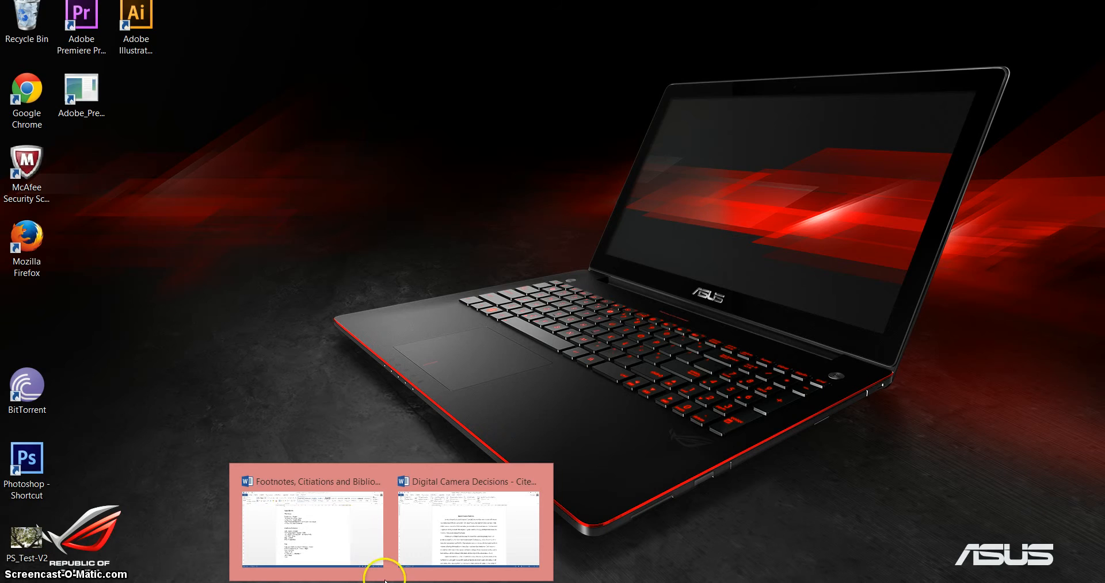
pyautogui.moveTo(341, 523)
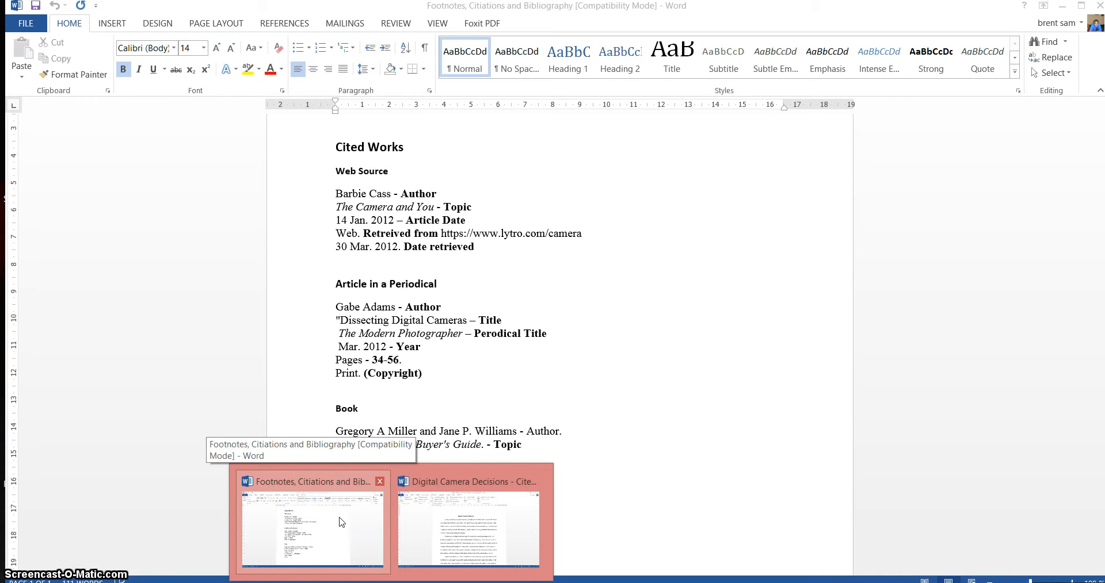
pyautogui.click(340, 523)
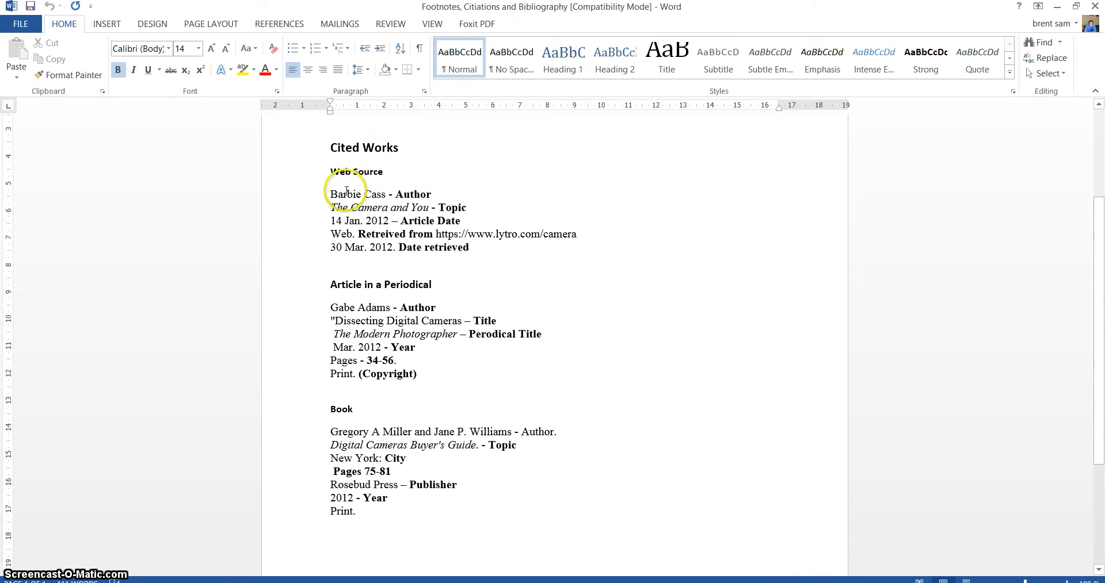
pyautogui.scroll(4, 367, 275)
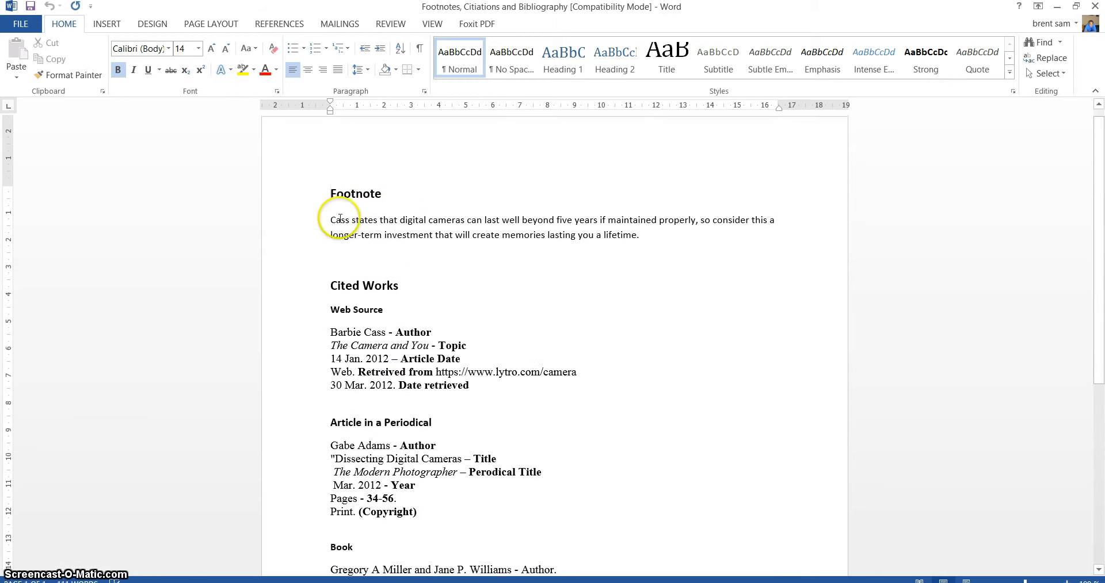
pyautogui.scroll(-2, 388, 273)
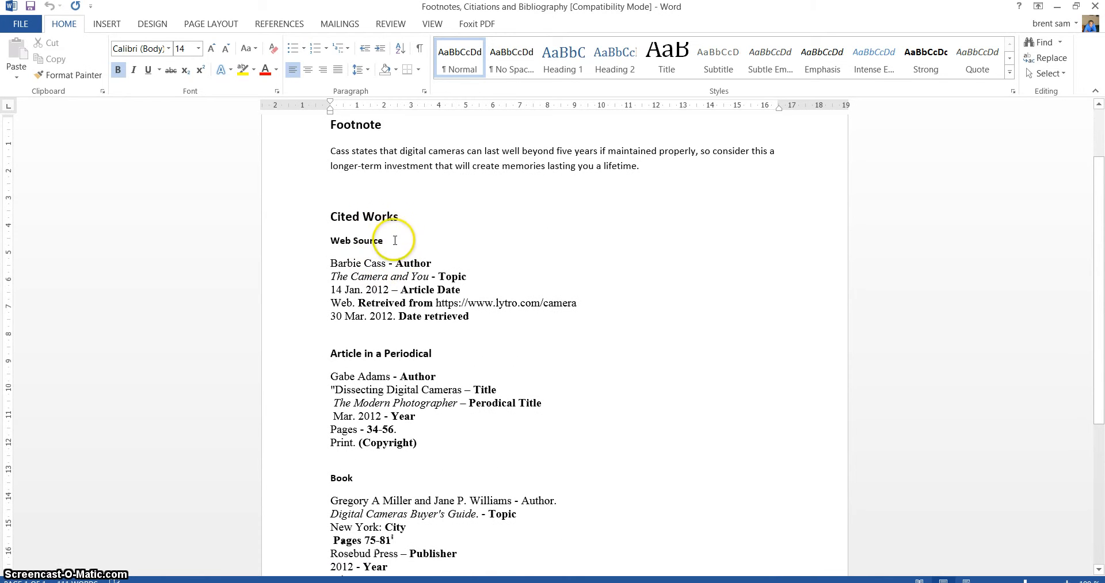
pyautogui.scroll(-1, 368, 236)
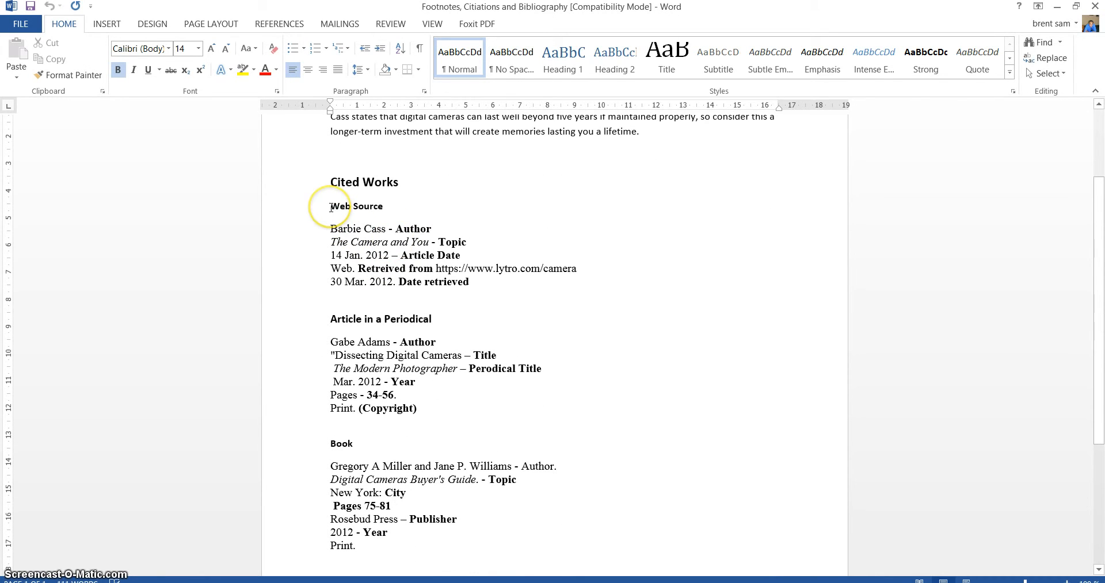
pyautogui.moveTo(331, 207); pyautogui.dragTo(389, 209)
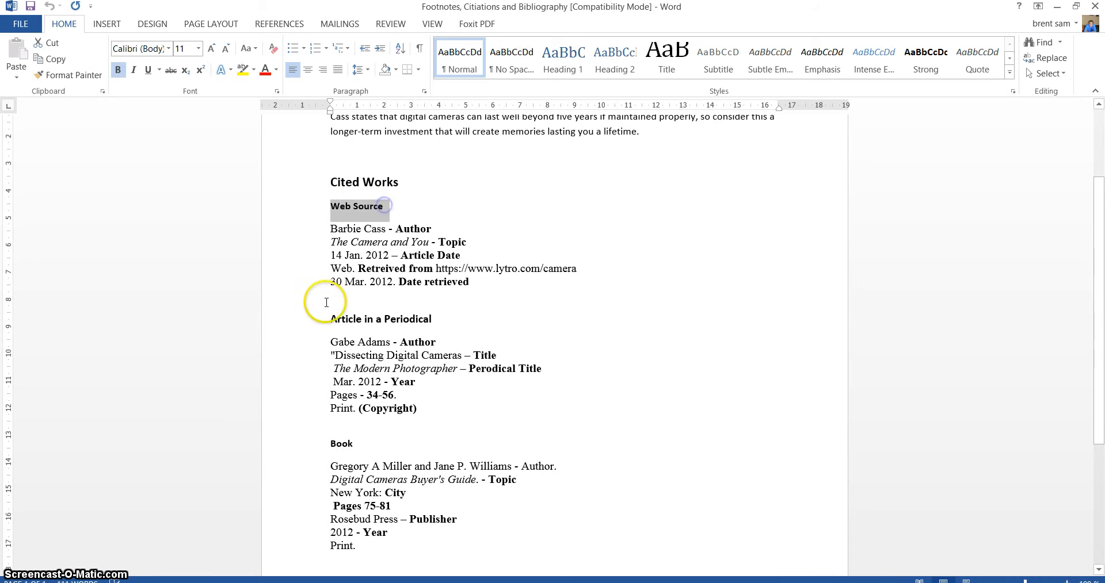
pyautogui.moveTo(327, 317); pyautogui.dragTo(429, 319)
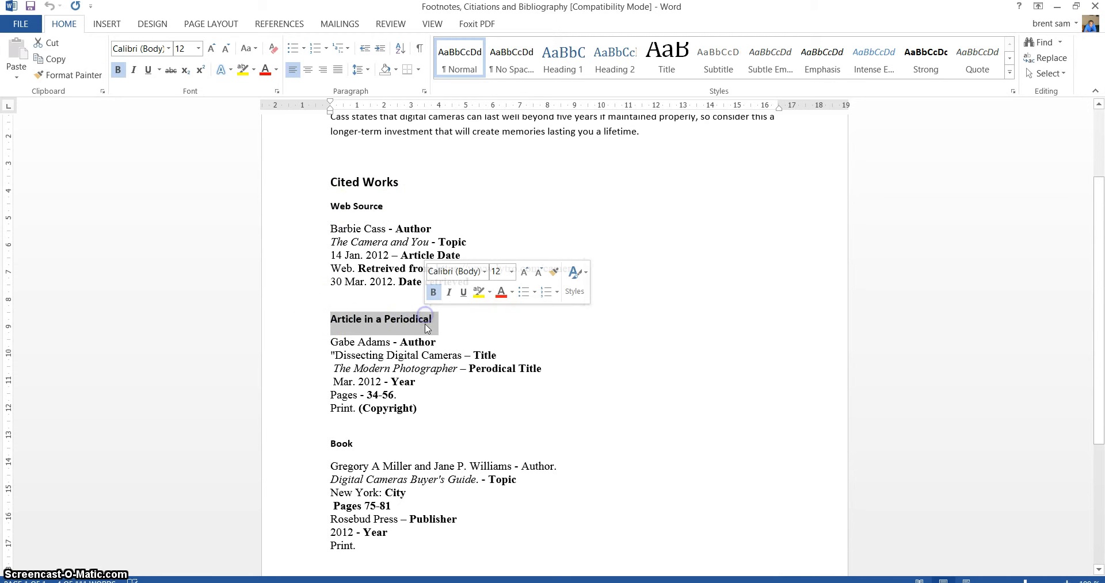
# - Increase the font size of the Book heading to 12
pyautogui.scroll(-1, 328, 448)
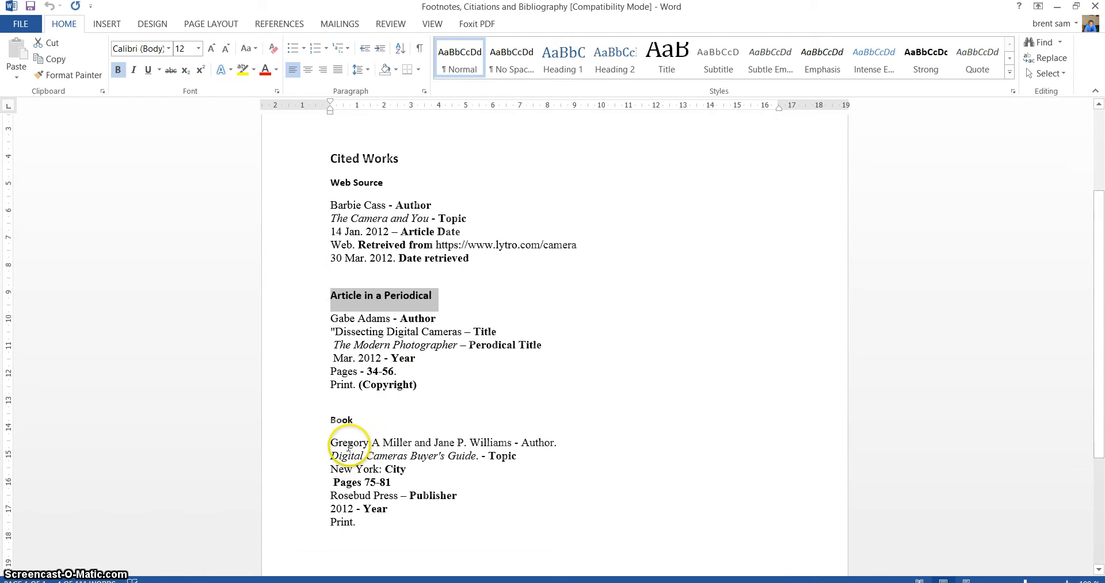
pyautogui.click(342, 410)
pyautogui.doubleClick(342, 410)
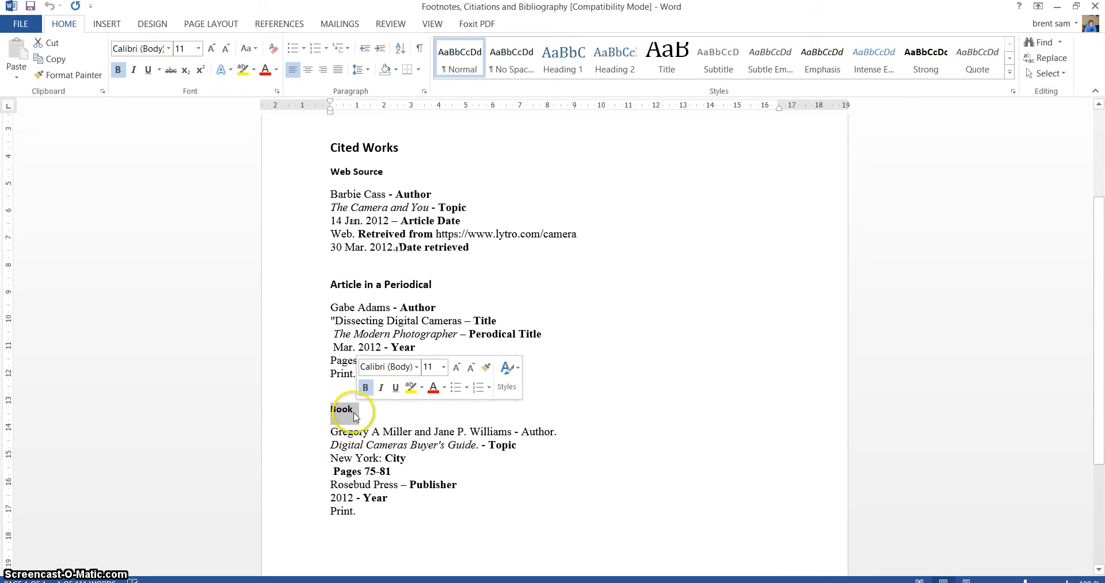
pyautogui.click(454, 368)
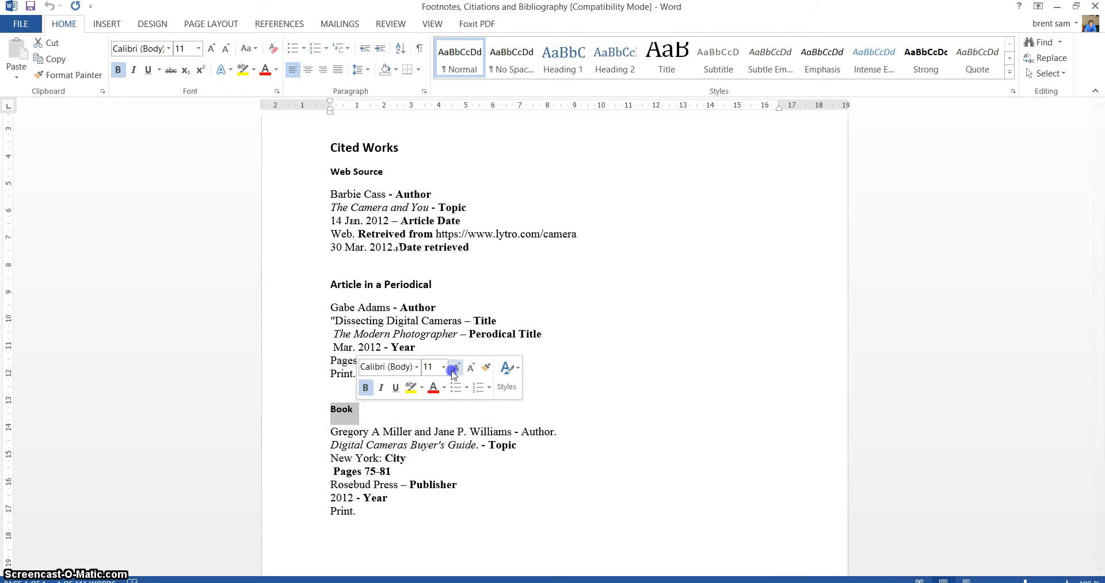
pyautogui.click(414, 420)
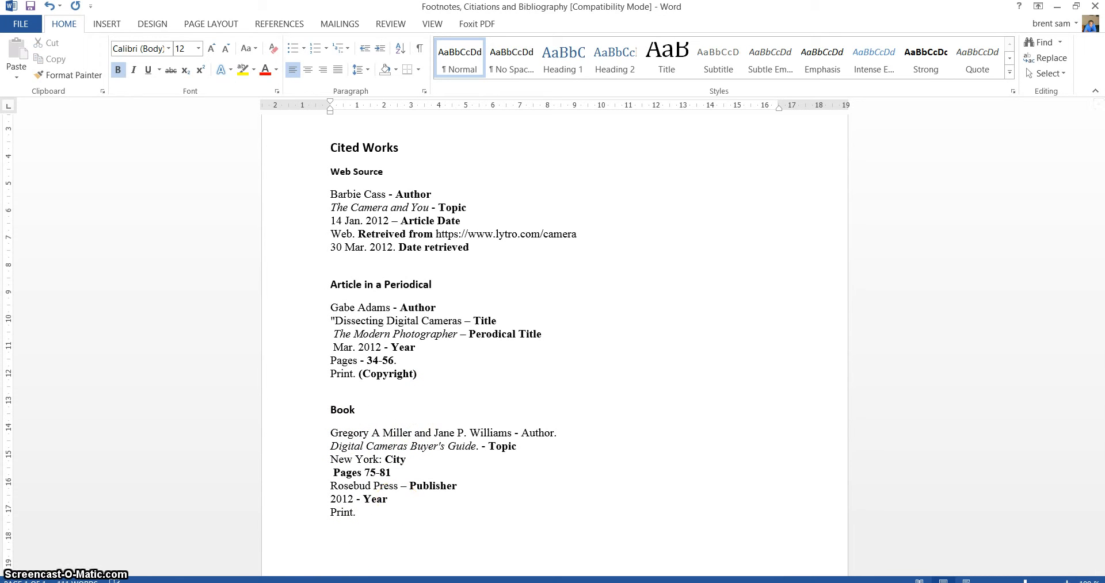
# - Check the footnote and reference markers in Digital Camera Decisions against the Web Source entry in the Cited Works list
pyautogui.click(391, 582)
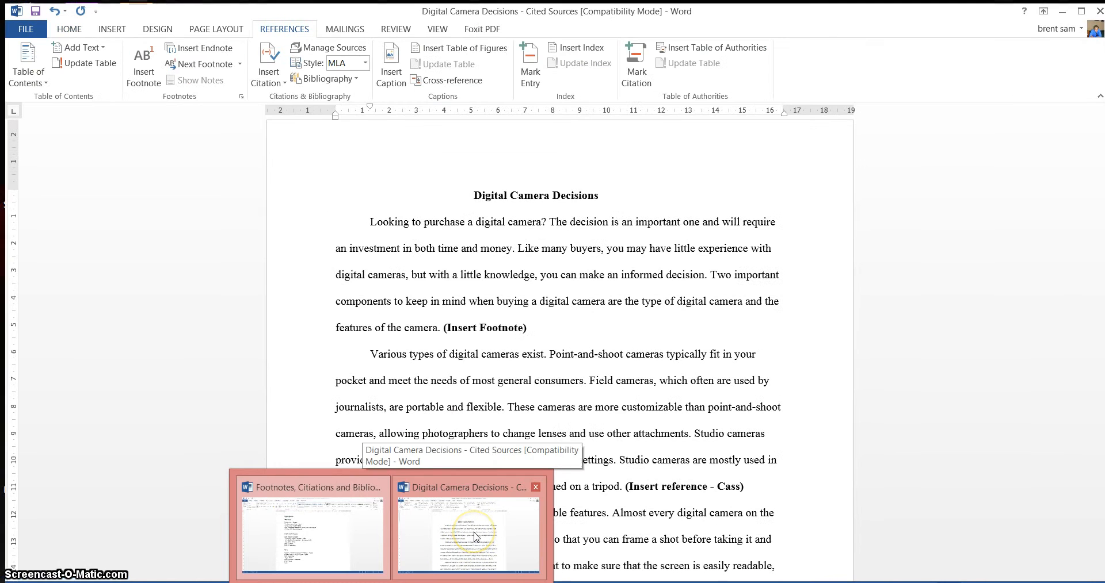
pyautogui.click(476, 537)
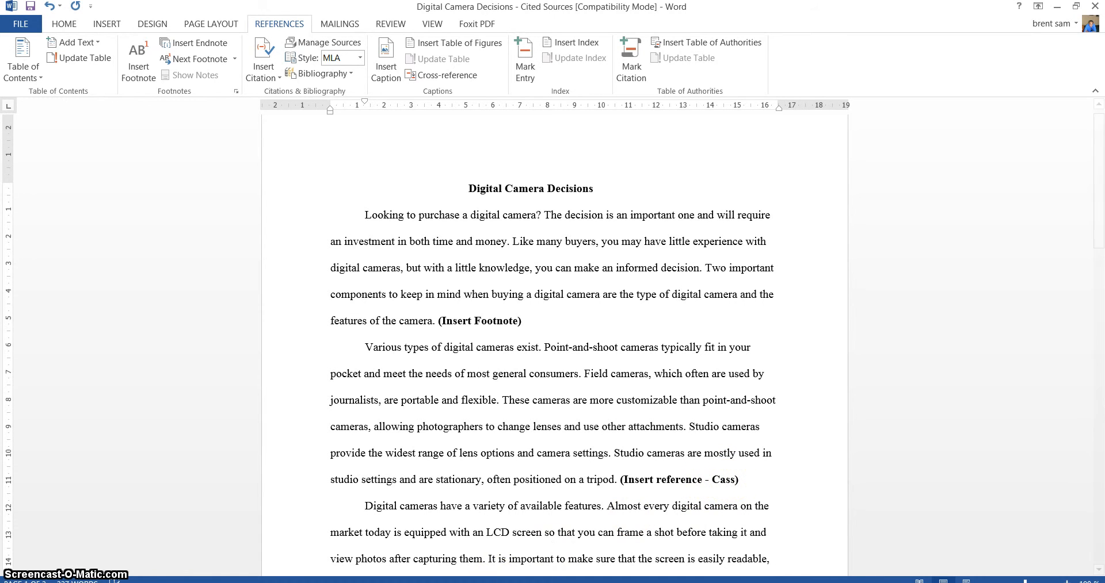
pyautogui.moveTo(391, 581)
pyautogui.click(354, 539)
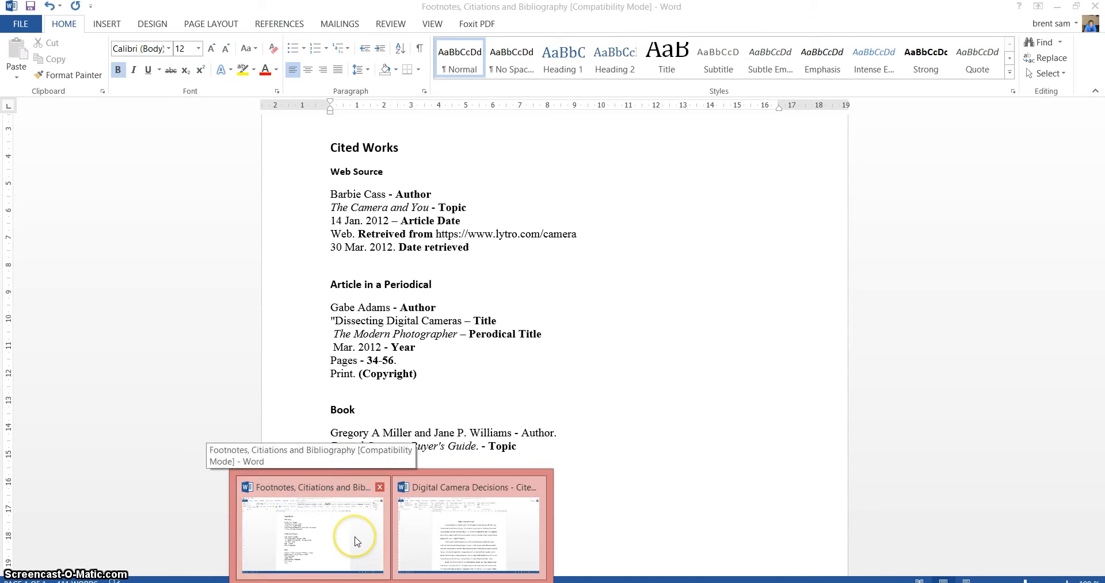
pyautogui.click(387, 200)
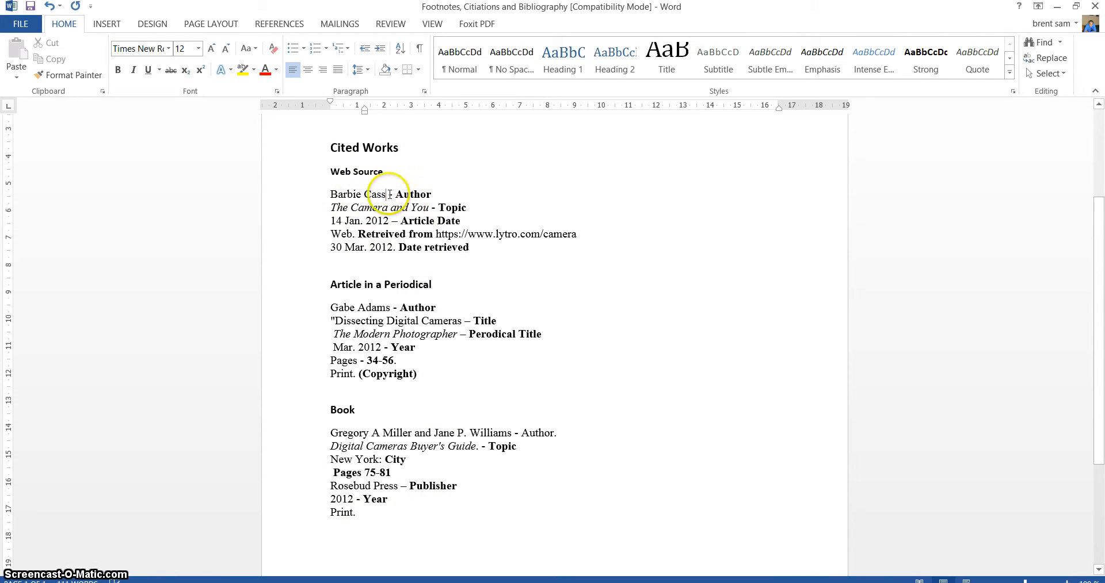
# - Return to the Digital Camera Decisions document and view it side by side with the footnotes and citations document
pyautogui.click(387, 582)
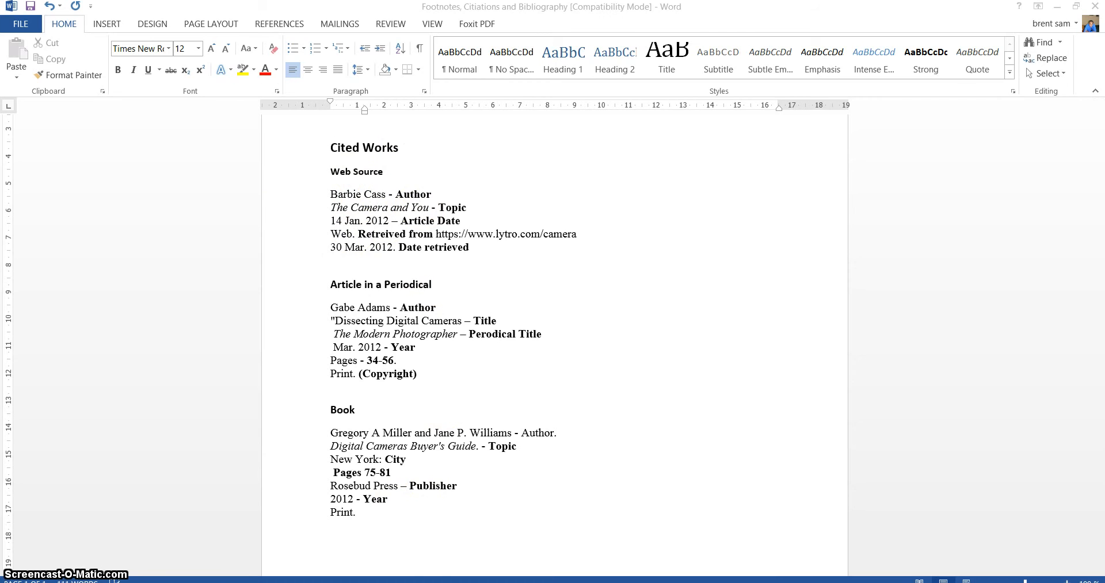
pyautogui.click(469, 535)
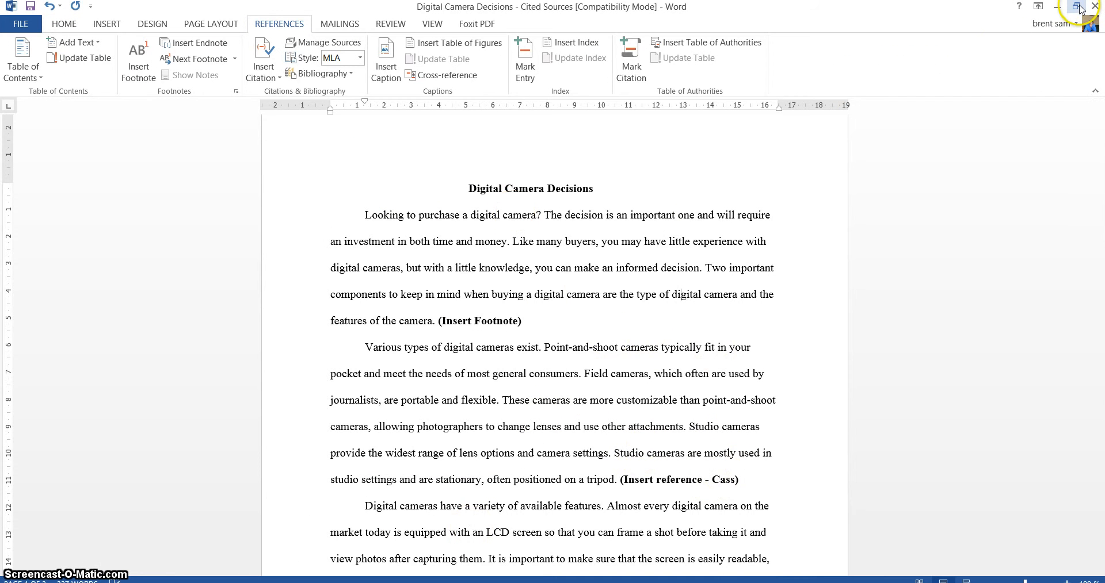
pyautogui.click(432, 25)
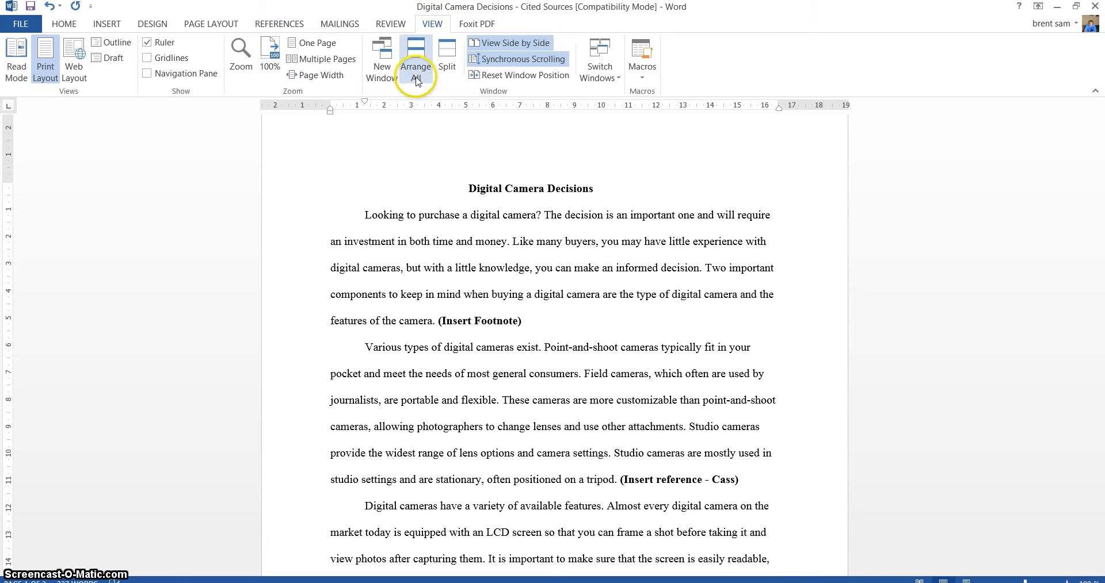
pyautogui.click(513, 44)
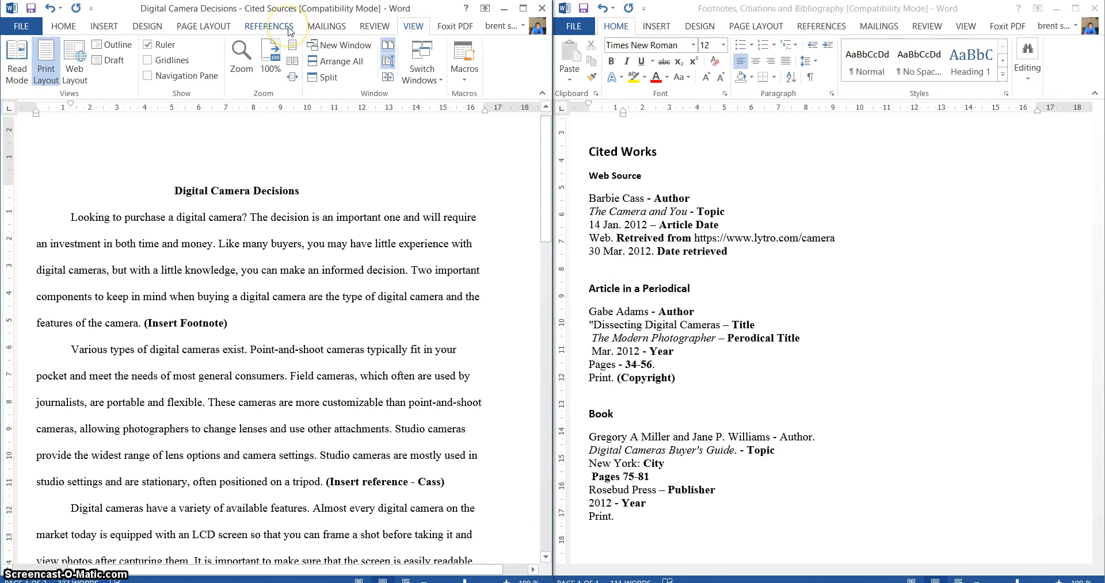
# - Set the citation and bibliography style of Digital Camera Decisions to MLA Seventh Edition
pyautogui.click(290, 30)
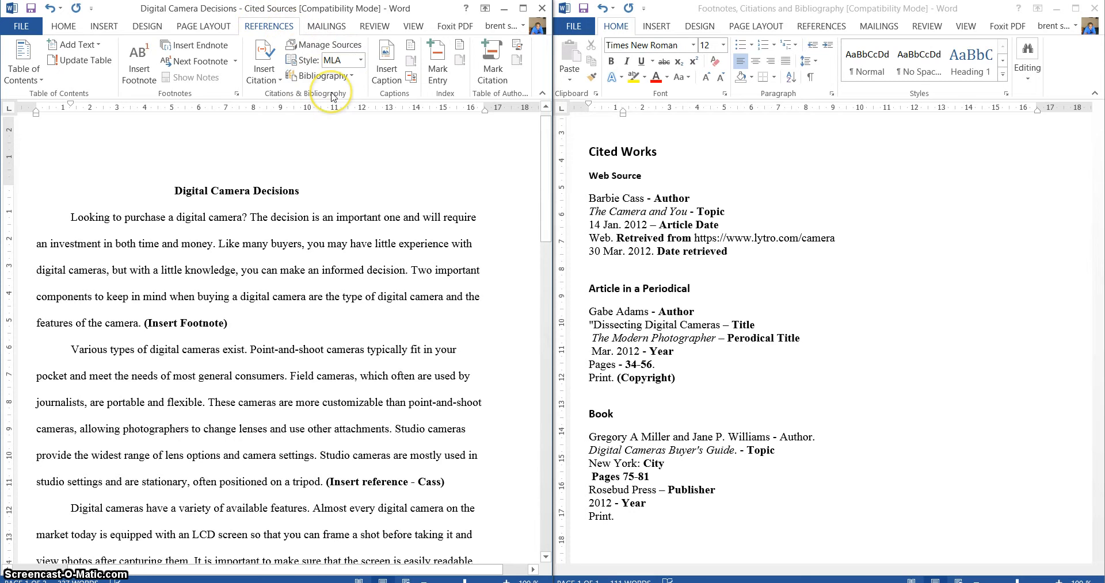
pyautogui.click(349, 58)
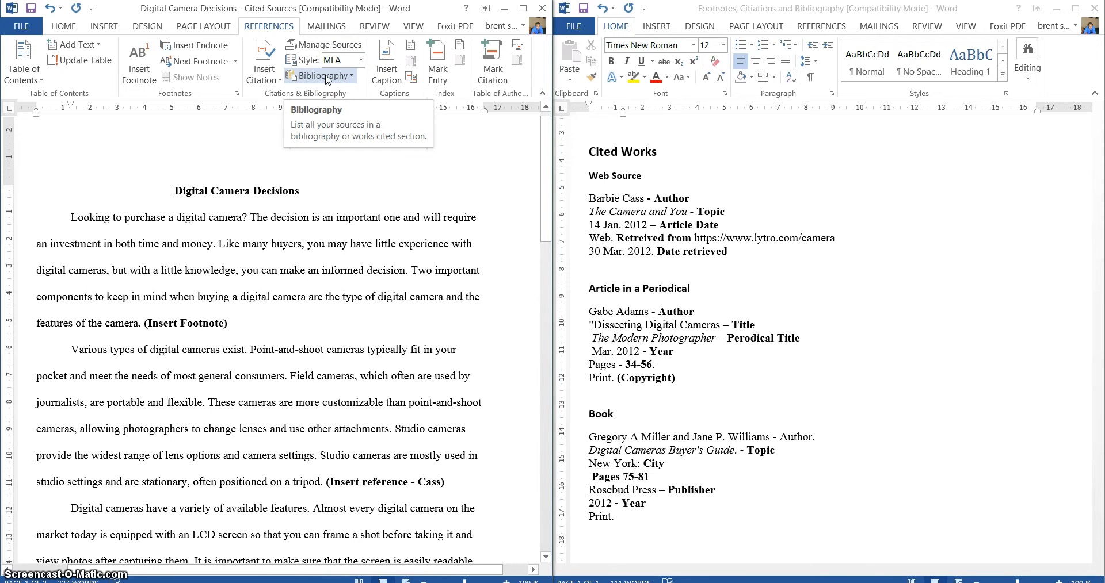
pyautogui.click(264, 73)
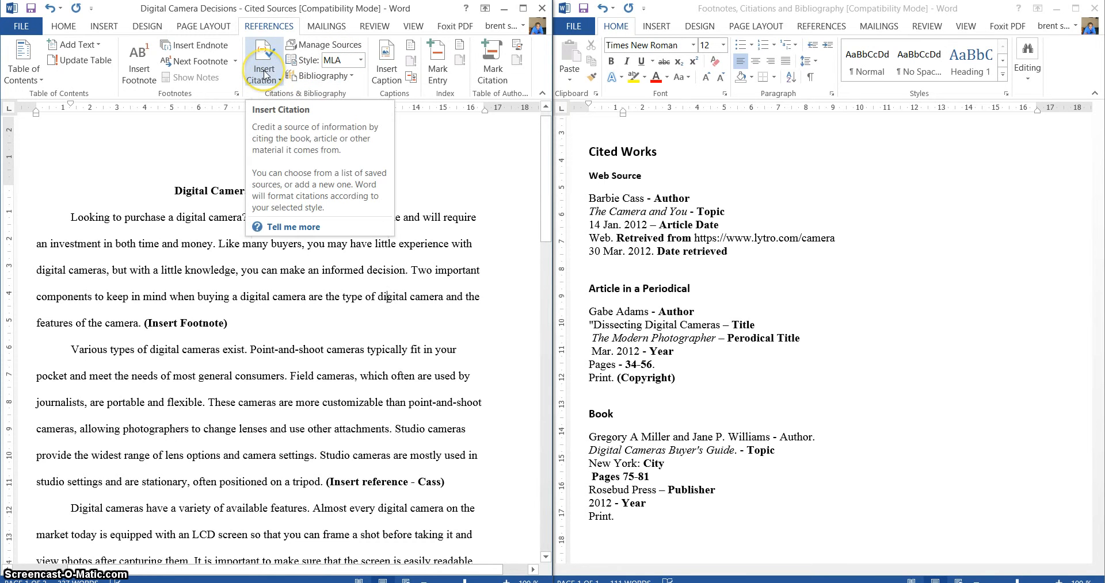
pyautogui.click(360, 60)
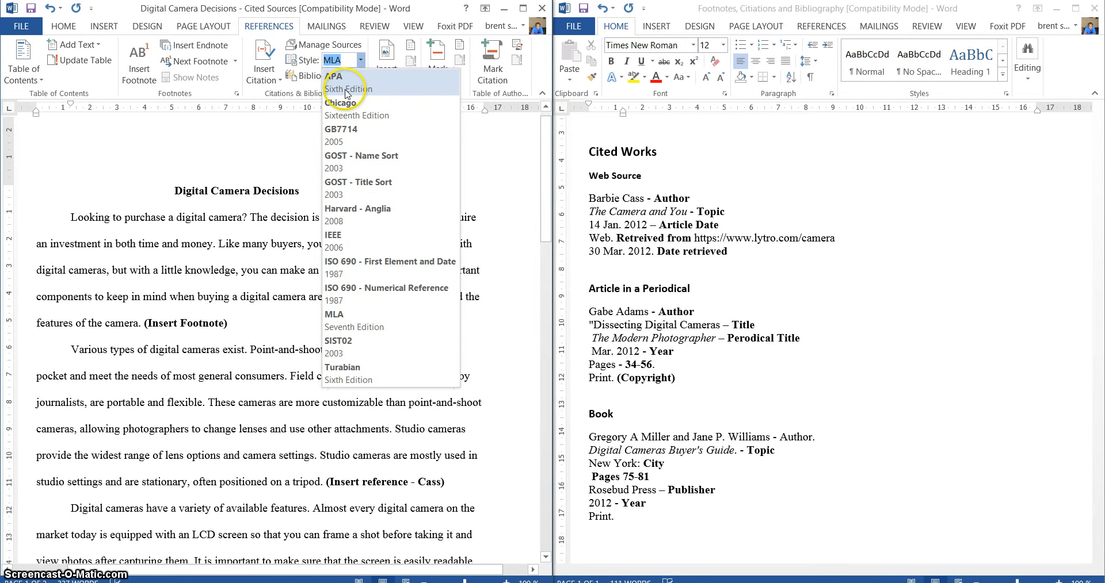
pyautogui.click(348, 325)
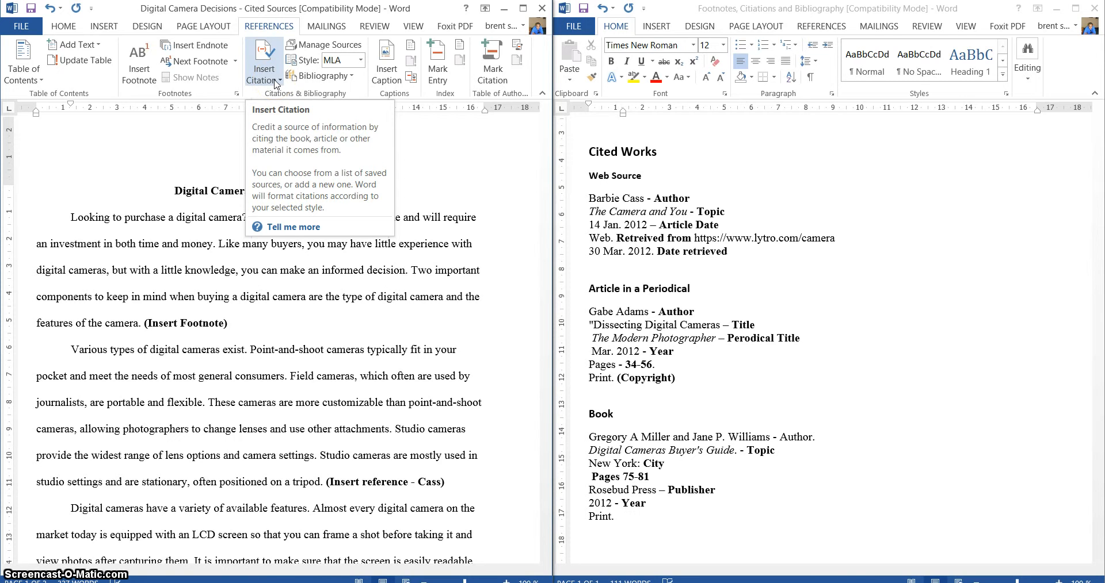
# - Start a new source for a citation after "often positioned on a tripod." and move the Create Source dialog off the paragraph
pyautogui.click(324, 482)
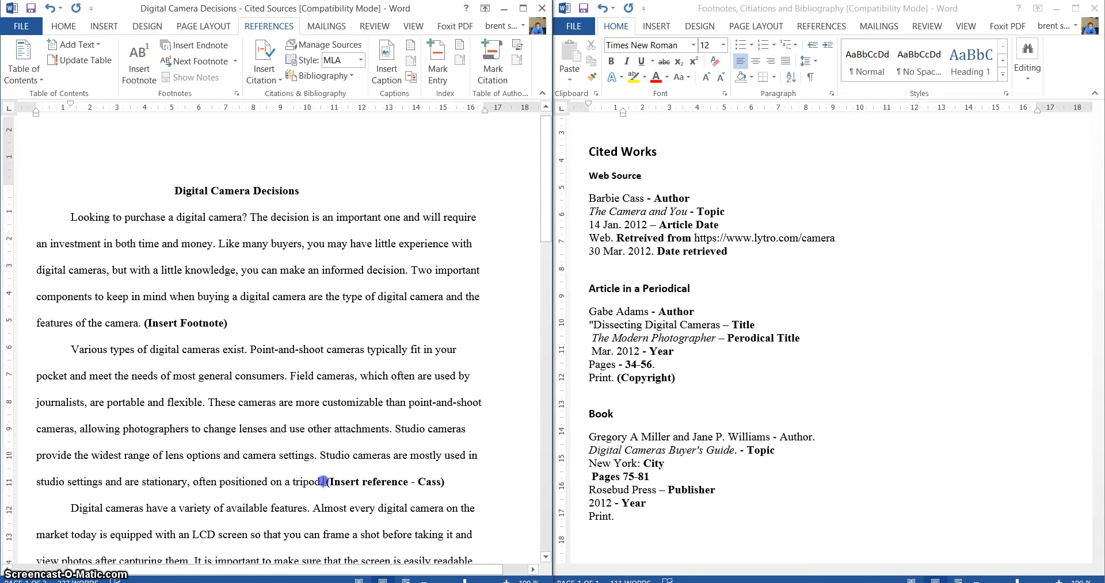
pyautogui.click(272, 81)
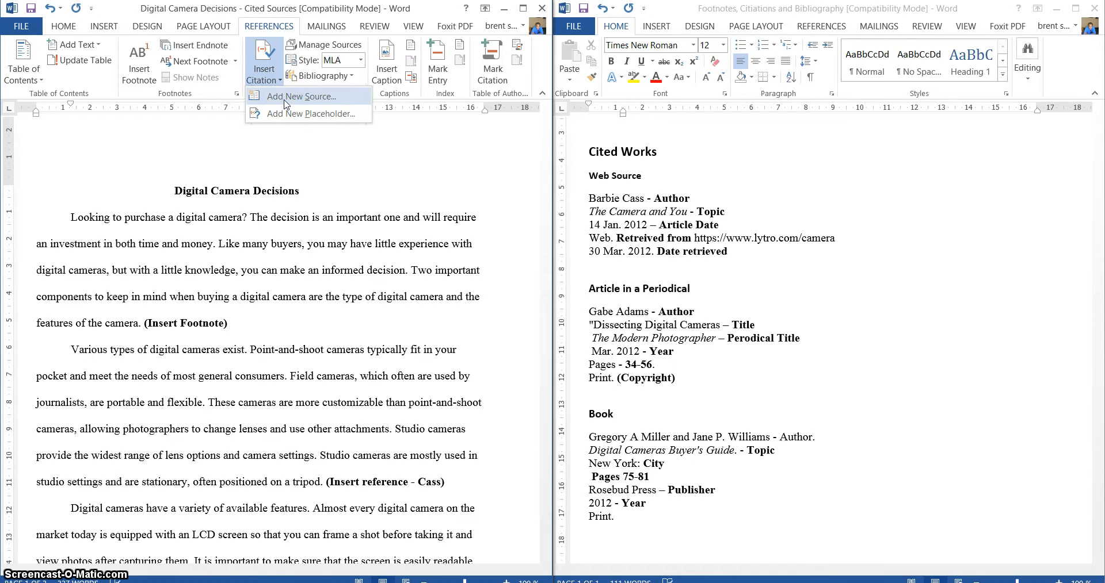
pyautogui.click(286, 96)
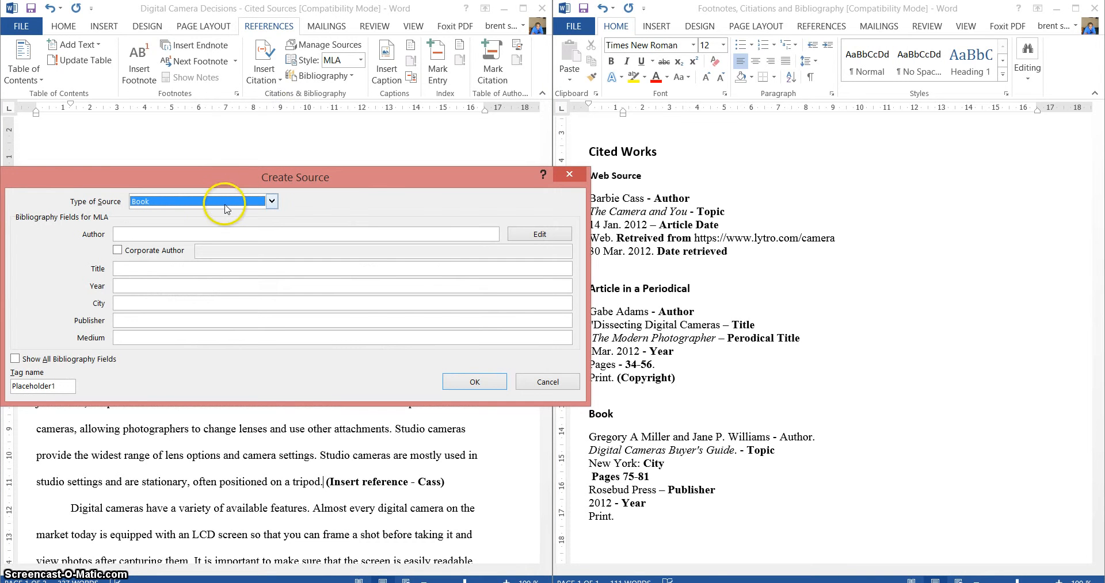
pyautogui.moveTo(353, 184); pyautogui.dragTo(497, 119)
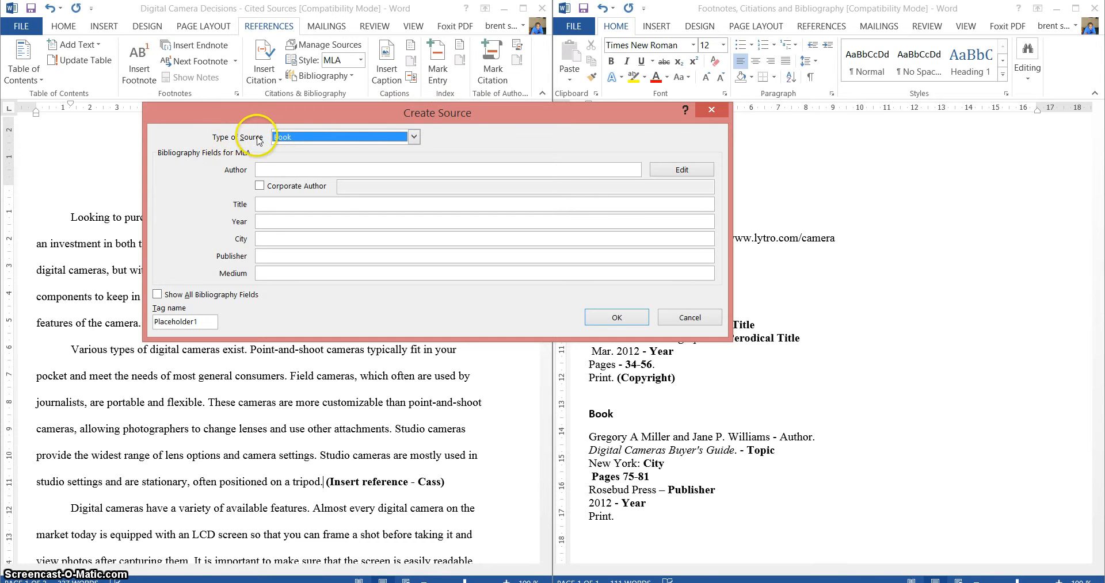
# - Set the new source's type to Web site and move the Create Source dialog clear of the Web Source entry
pyautogui.click(414, 138)
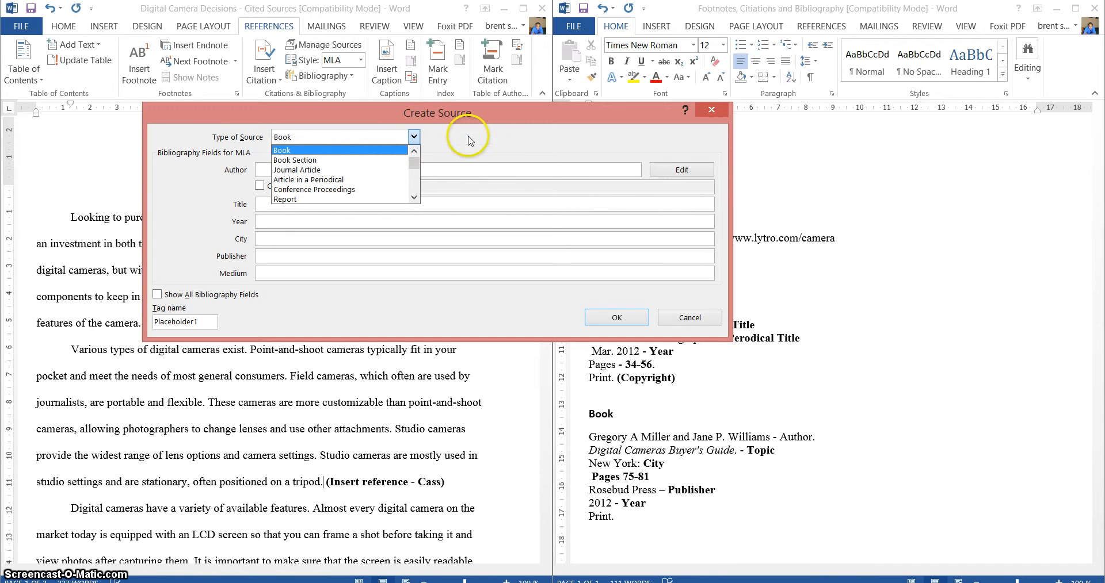
pyautogui.click(511, 344)
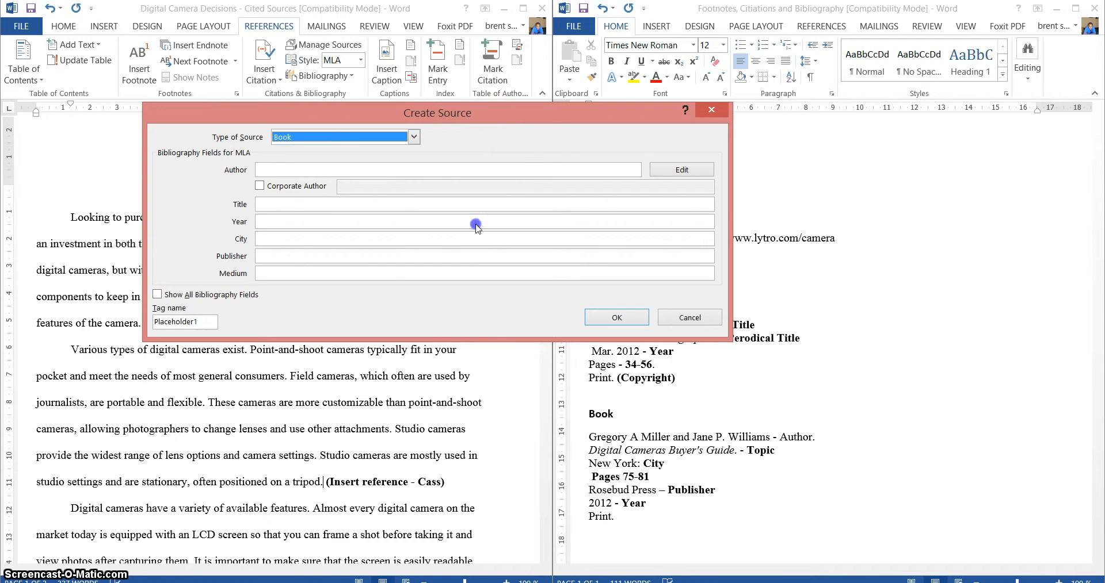
pyautogui.moveTo(491, 114); pyautogui.dragTo(474, 98)
pyautogui.click(392, 119)
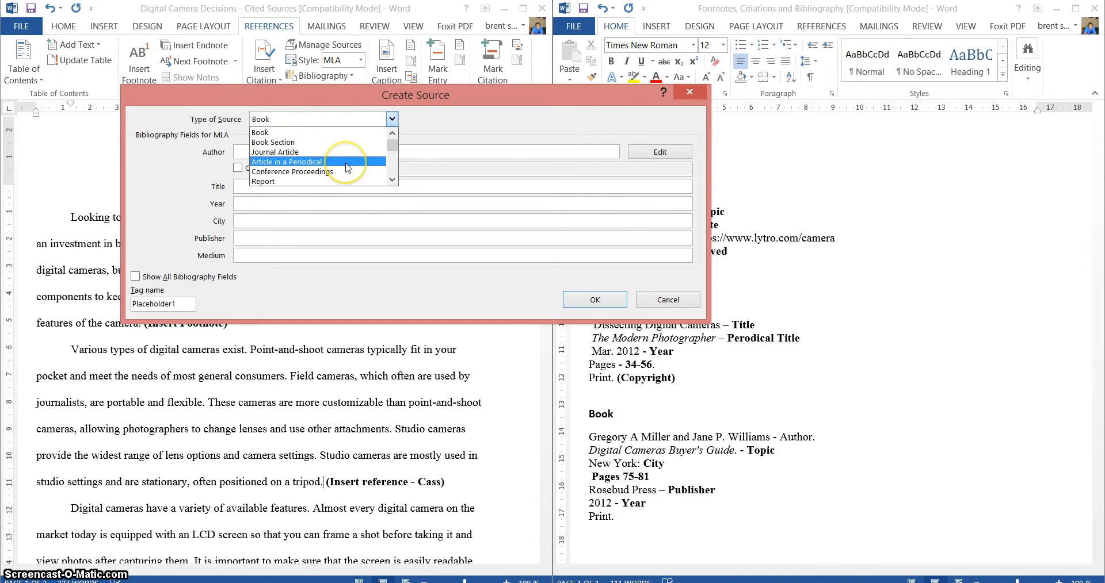
pyautogui.click(391, 181)
pyautogui.click(392, 181)
pyautogui.click(392, 181)
pyautogui.click(392, 180)
pyautogui.click(392, 180)
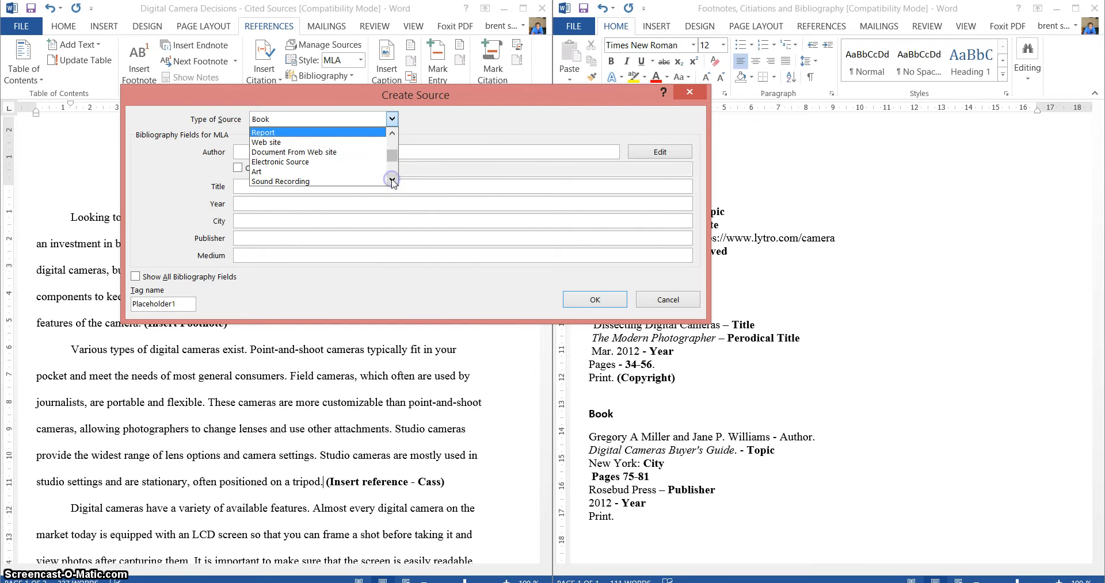
pyautogui.click(391, 181)
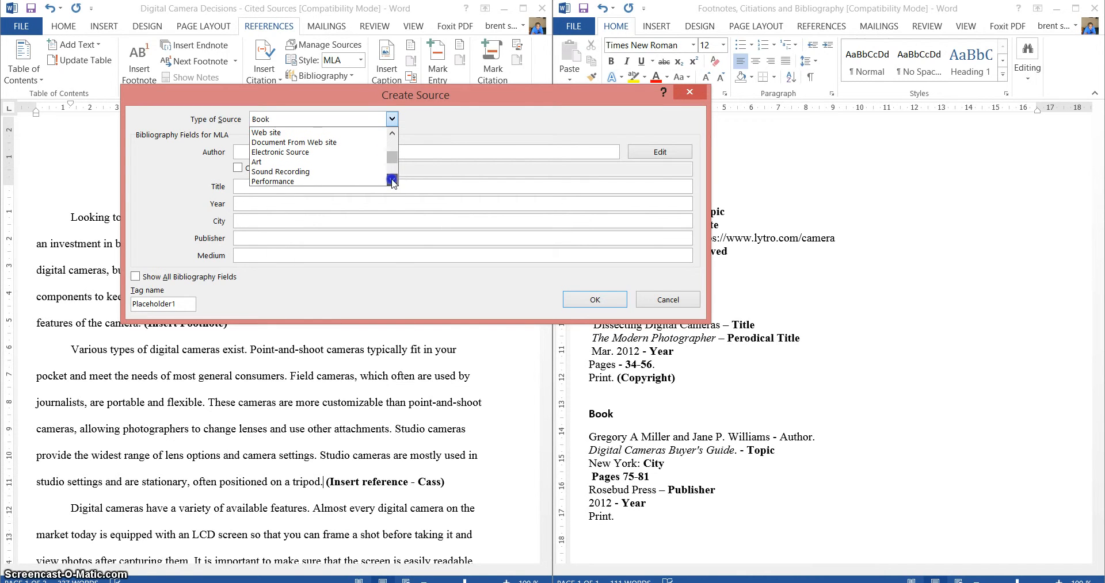
pyautogui.click(392, 181)
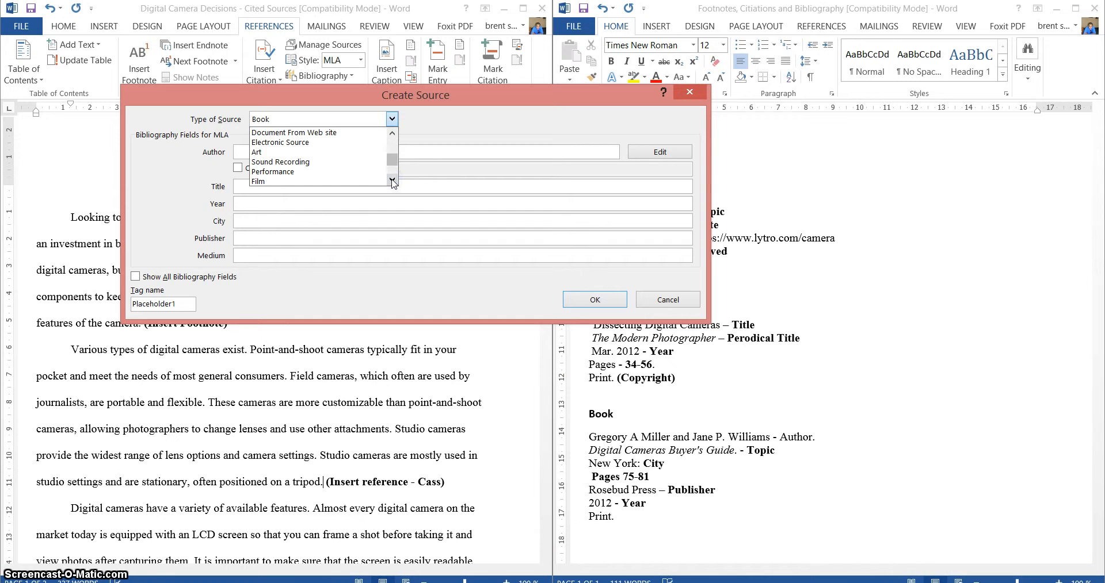
pyautogui.click(392, 180)
pyautogui.click(392, 181)
pyautogui.click(391, 181)
pyautogui.click(391, 181)
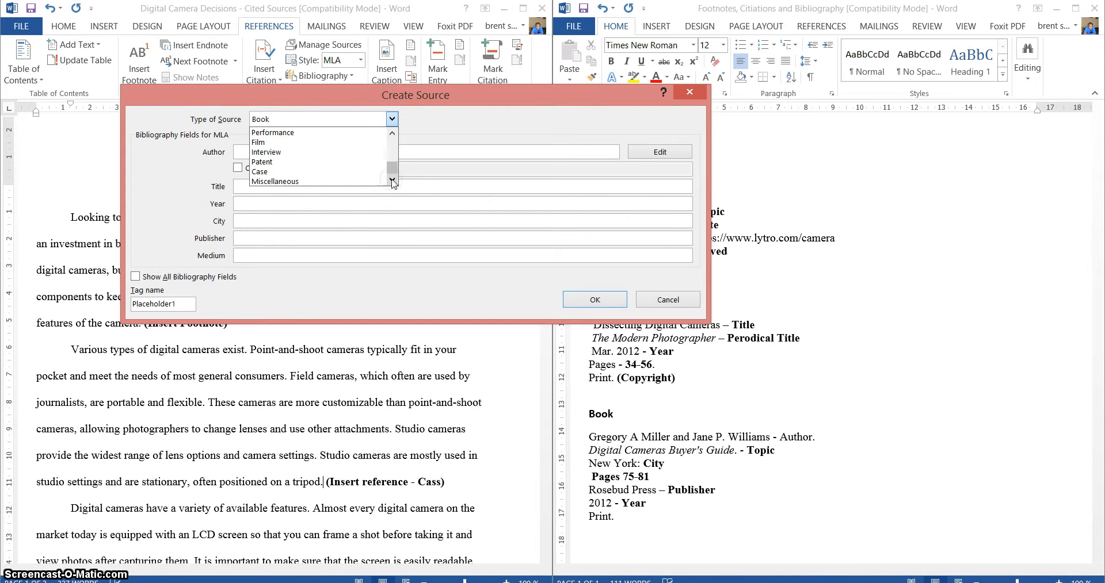
pyautogui.moveTo(393, 168); pyautogui.dragTo(397, 160)
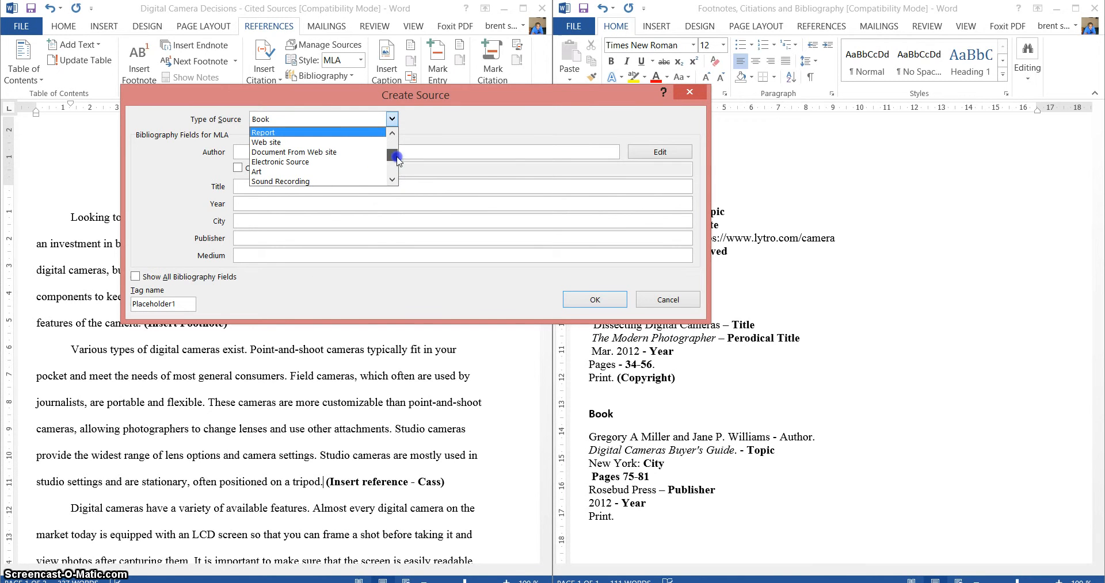
pyautogui.click(335, 145)
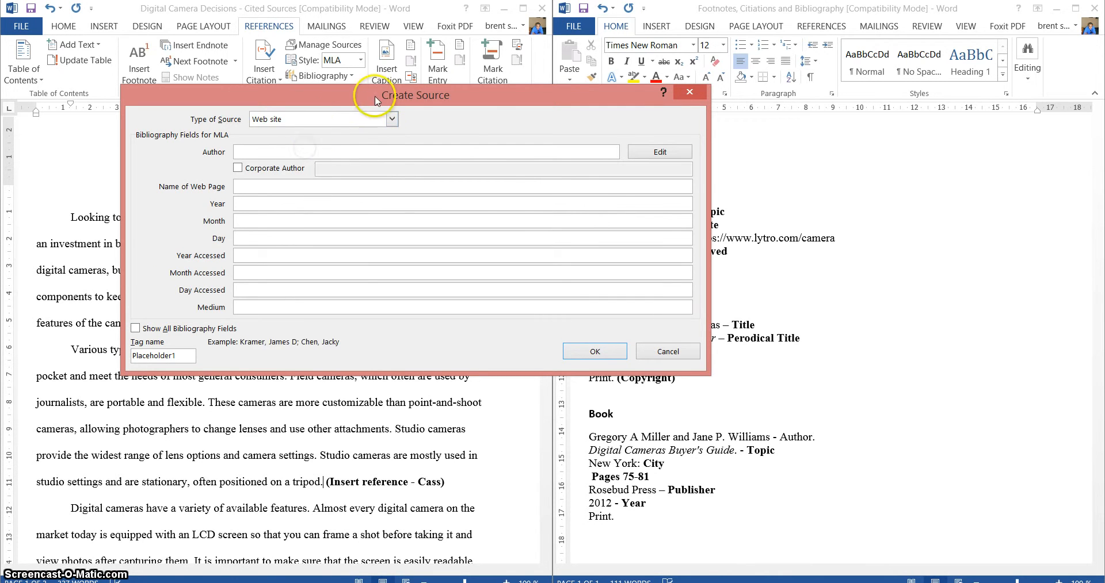
pyautogui.moveTo(374, 101); pyautogui.dragTo(595, 296)
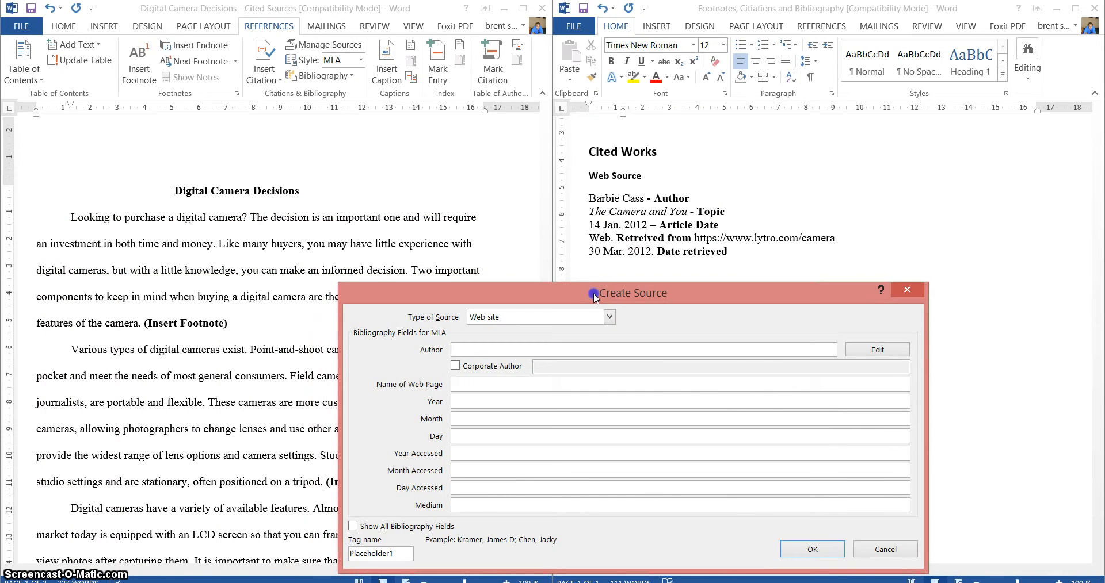
# - Name the web page "The Camera and You" and enter the Web Source author's full name
pyautogui.click(479, 384)
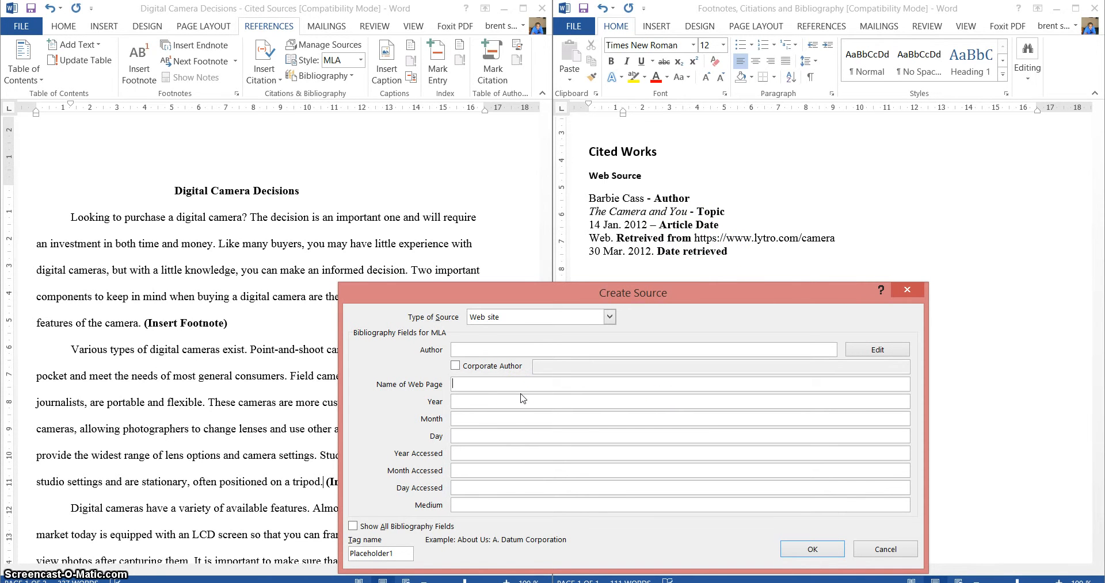
pyautogui.write('ww')
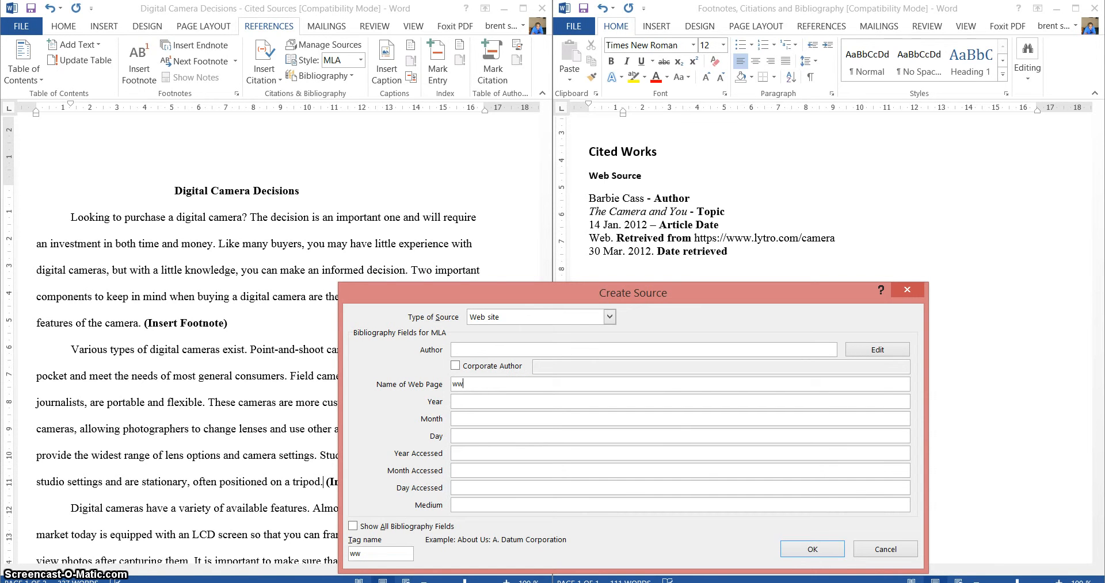
pyautogui.press('BackSpace')
pyautogui.press('BackSpace')
pyautogui.write('The Camera and You')
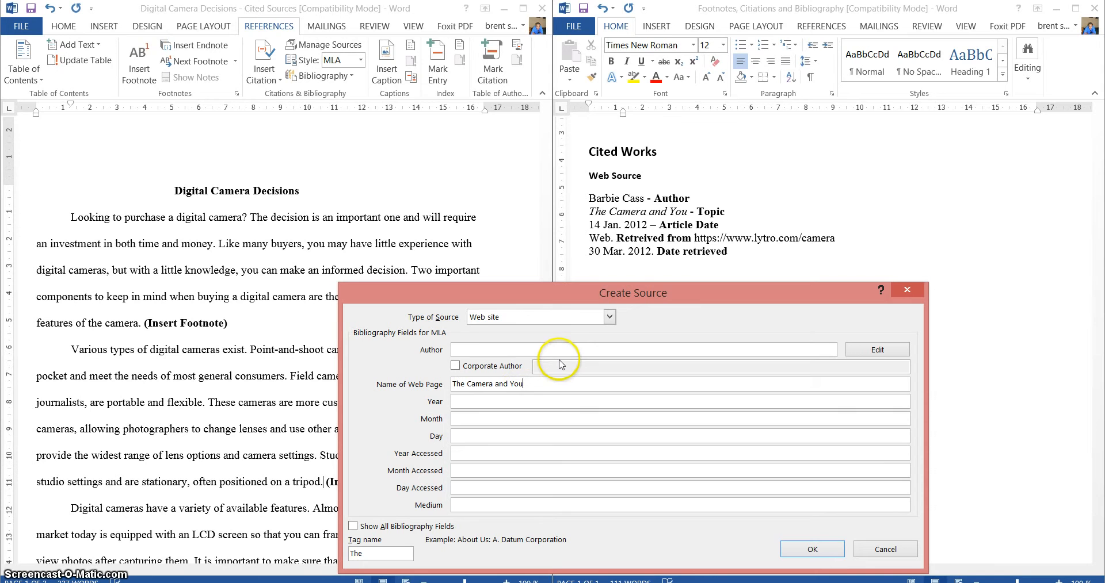
pyautogui.click(492, 351)
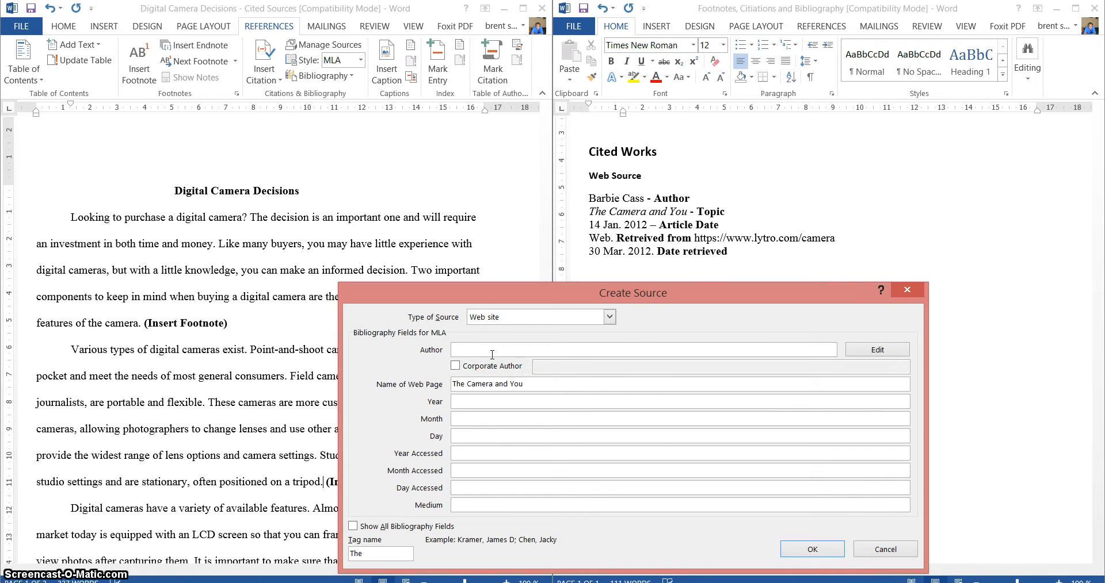
pyautogui.write('Barbie Cass')
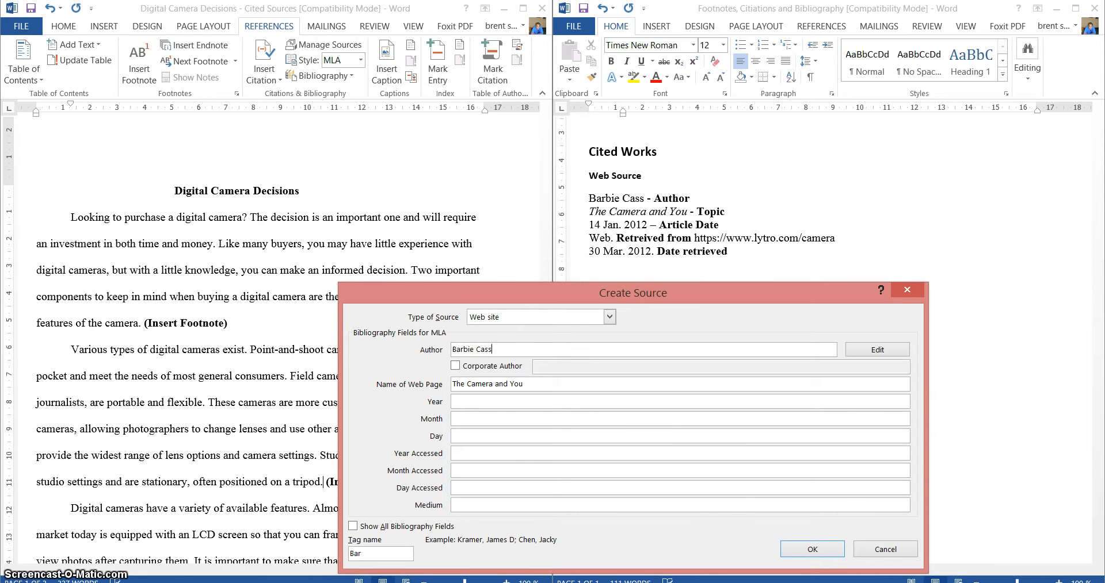
# - Enter the source's publication date as 14 January 2012 and its access date as 30 March 2012
pyautogui.click(505, 402)
pyautogui.press('Tab')
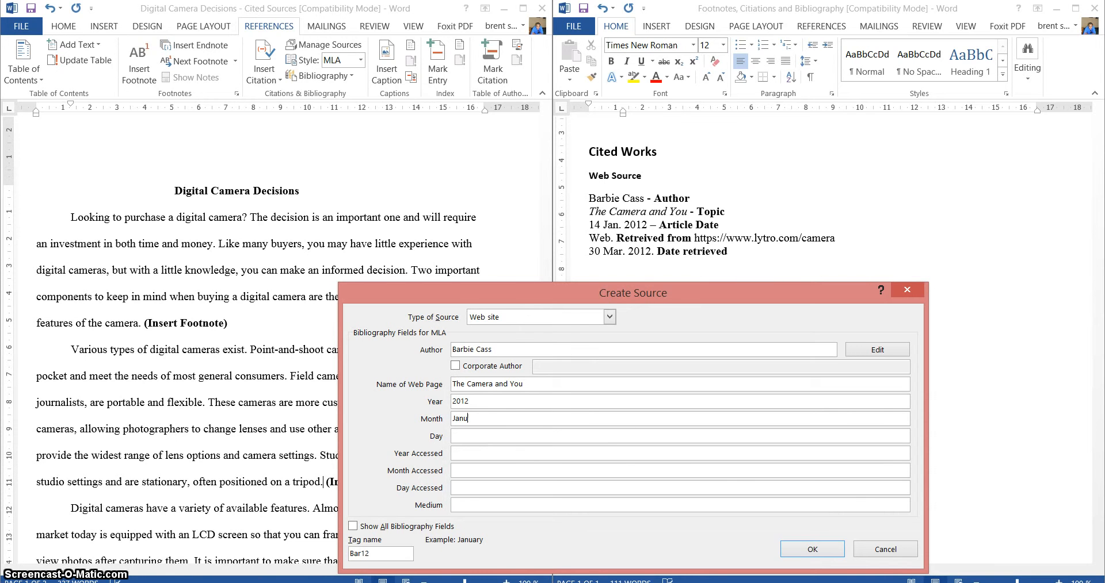
pyautogui.write('January')
pyautogui.write('2')
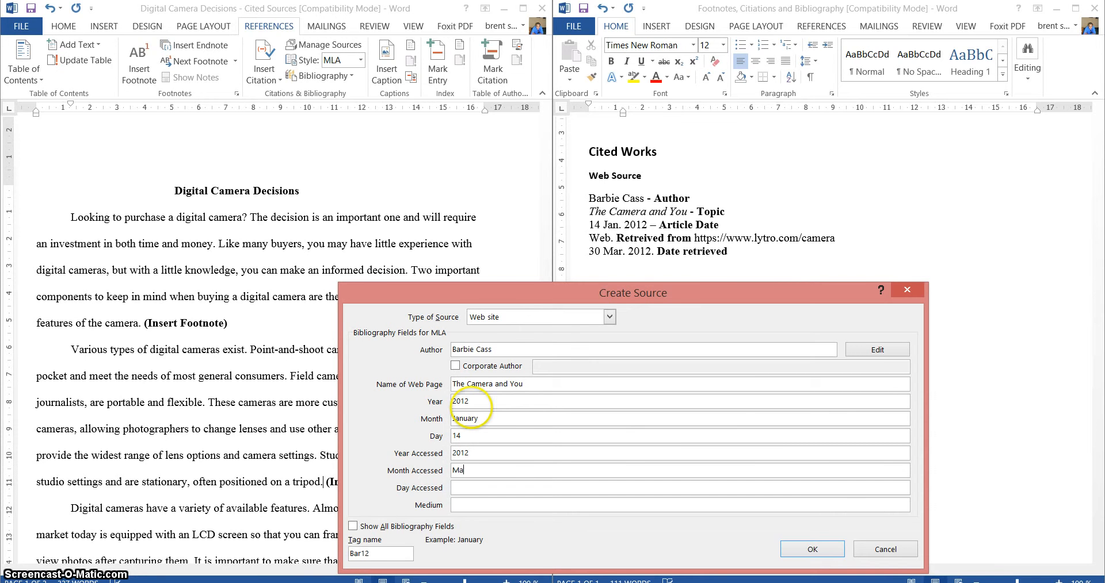
pyautogui.press('Tab')
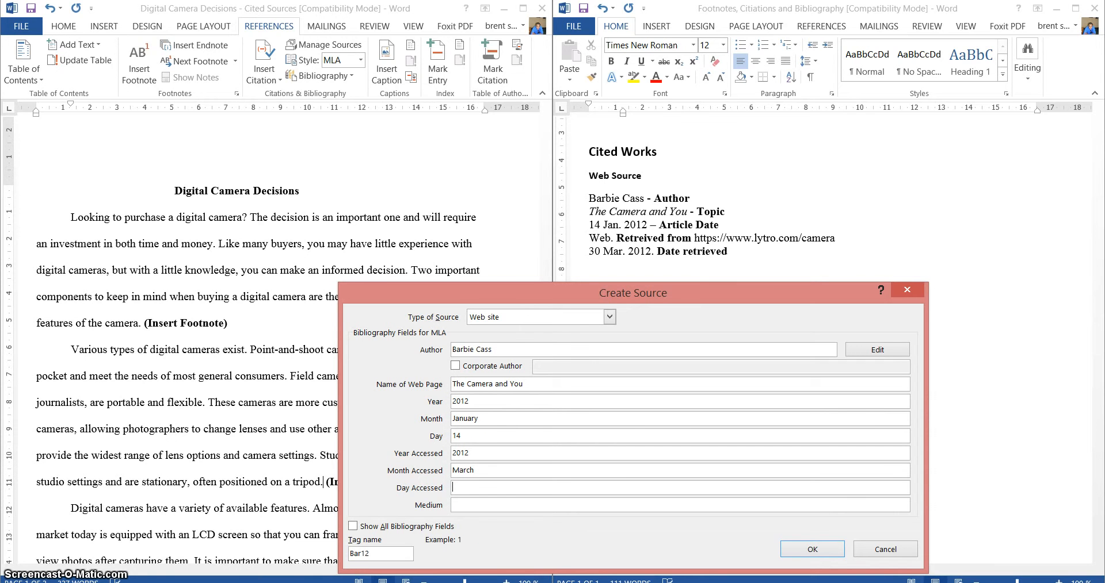
pyautogui.write('30')
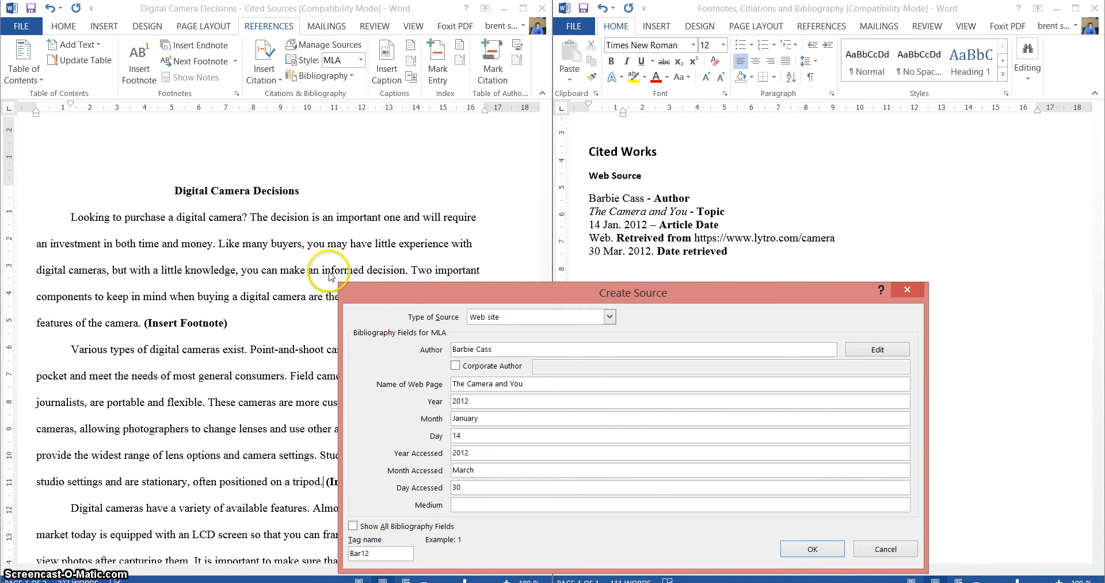
pyautogui.click(353, 526)
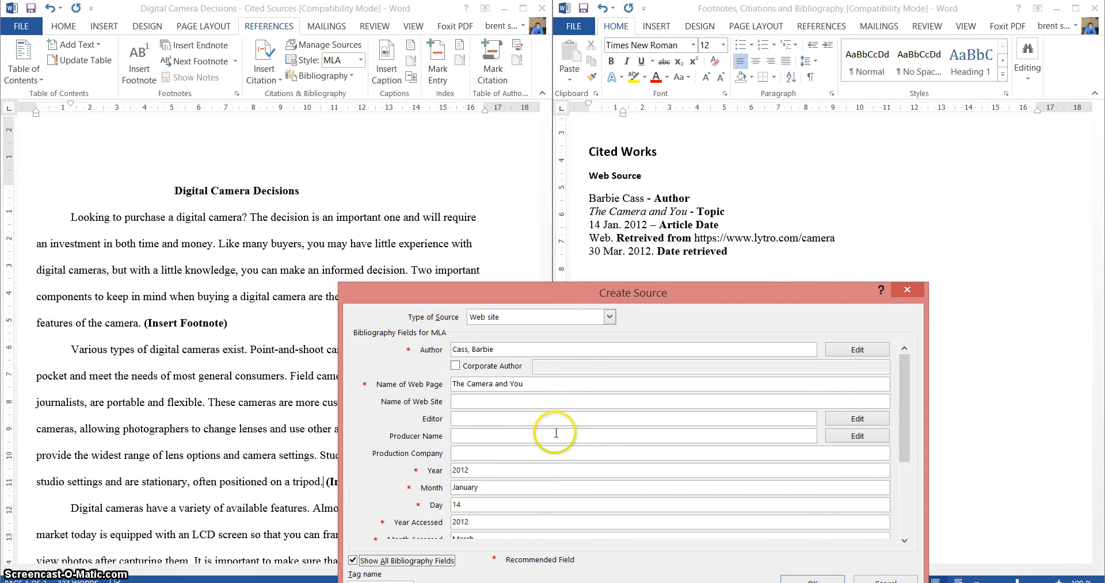
pyautogui.moveTo(904, 373); pyautogui.dragTo(905, 440)
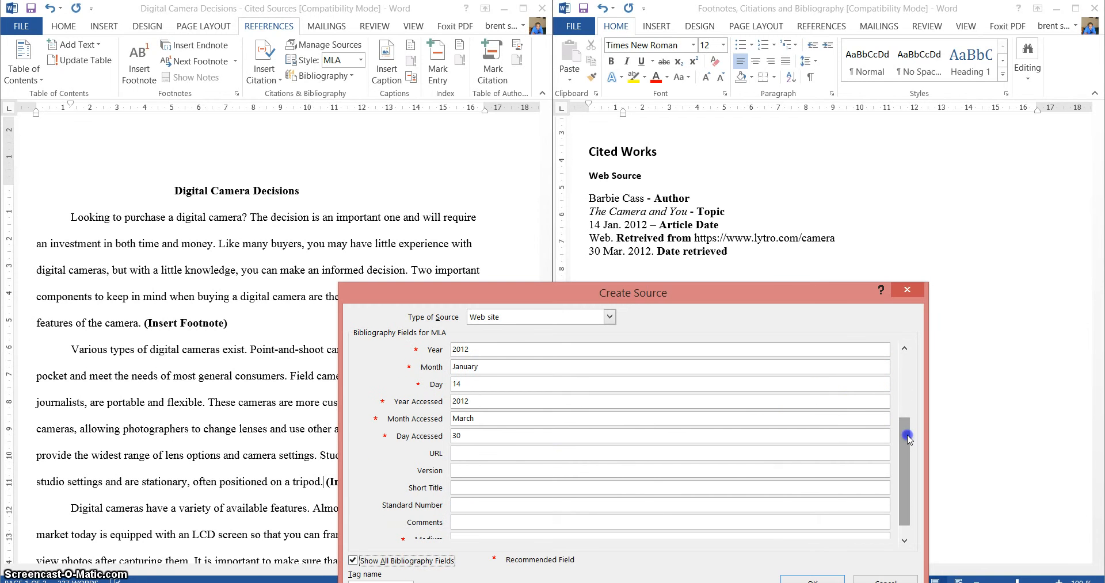
pyautogui.click(494, 454)
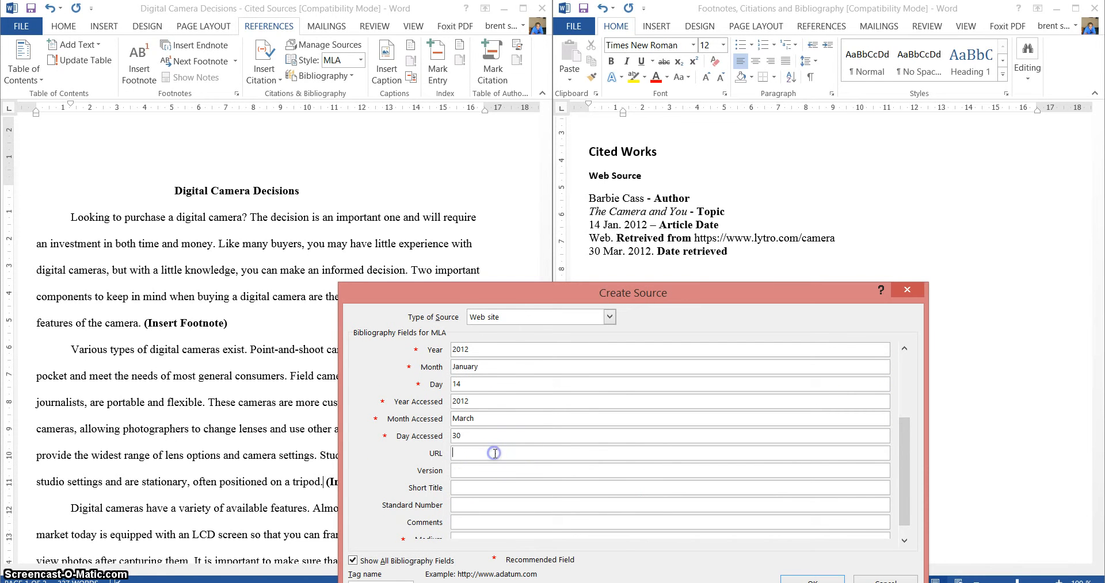
pyautogui.write('www.lytro.com/')
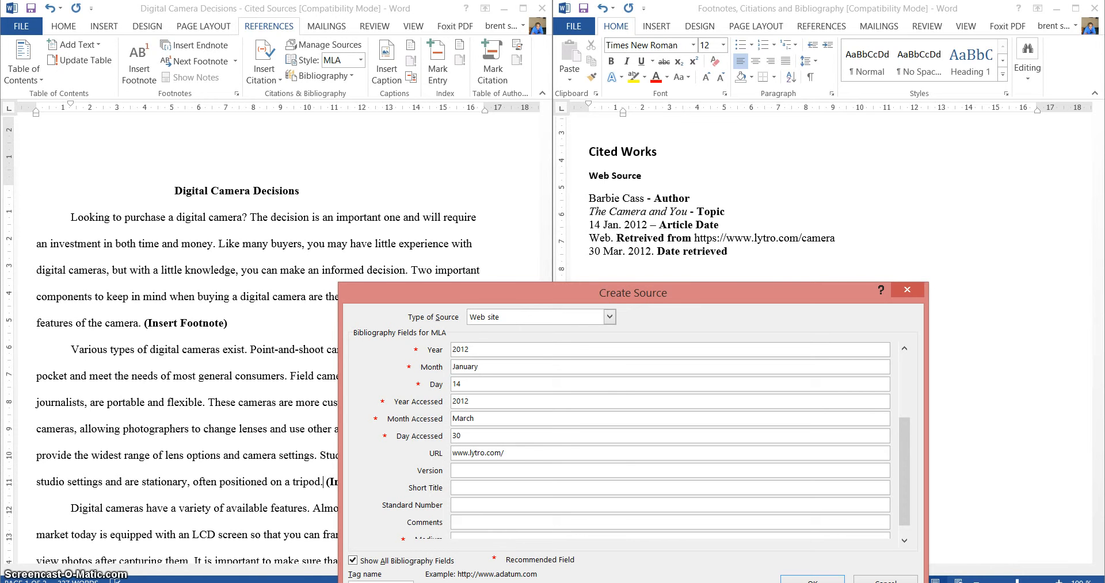
pyautogui.write('camera')
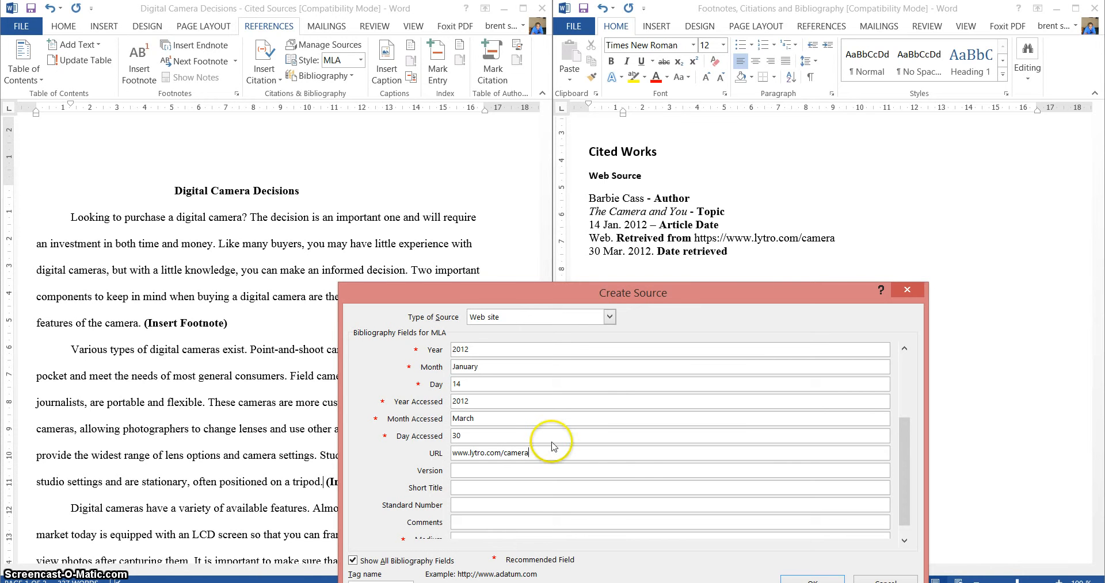
pyautogui.moveTo(906, 478); pyautogui.dragTo(909, 503)
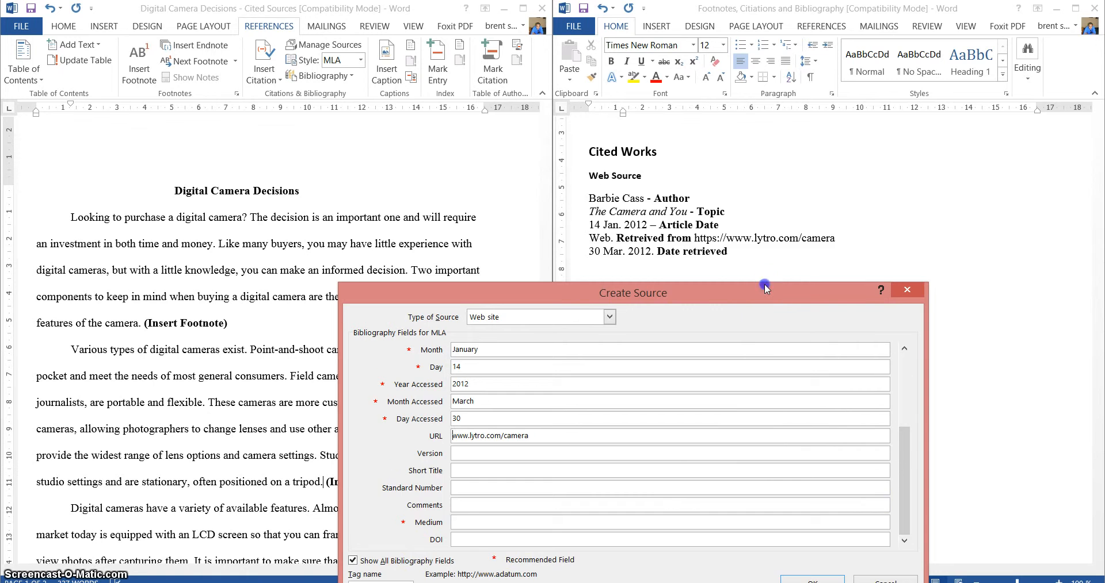
pyautogui.moveTo(764, 284); pyautogui.dragTo(747, 145)
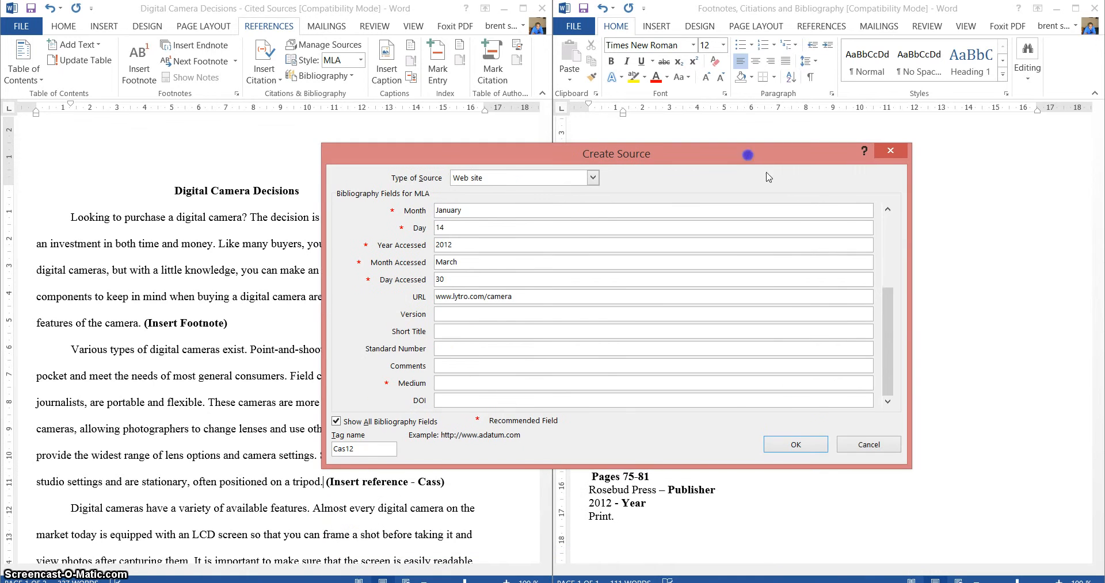
pyautogui.click(796, 445)
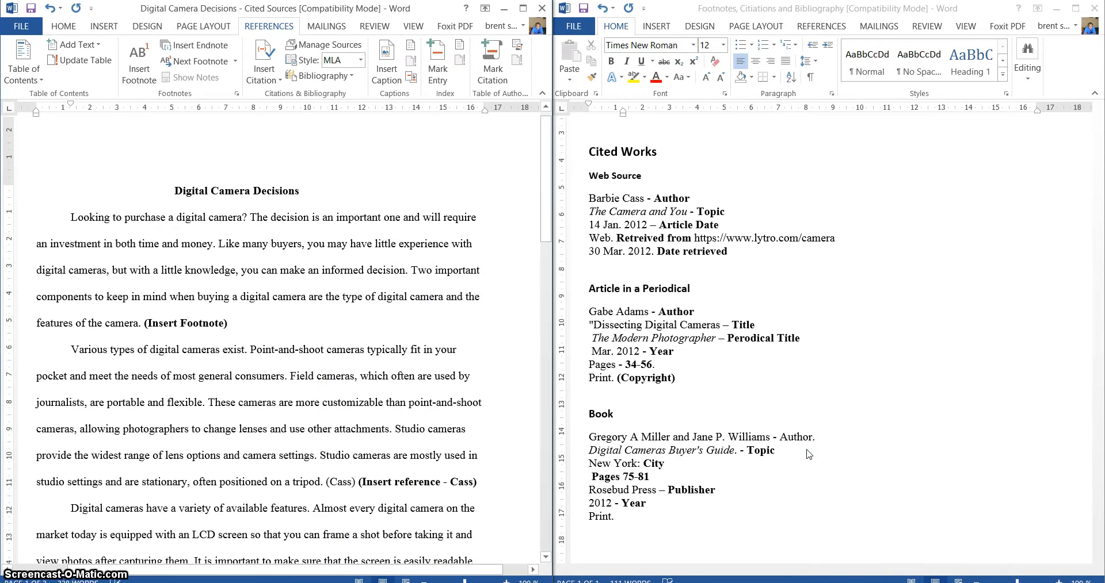
# - Insert a second citation of The Camera and You after "often positioned on a tripod." and delete both citations there
pyautogui.click(280, 84)
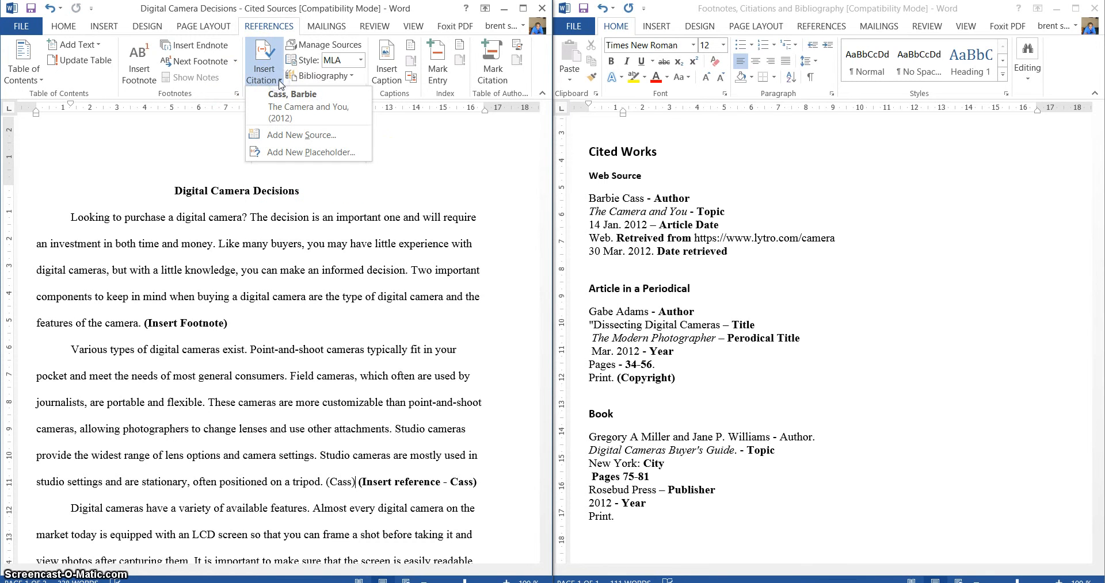
pyautogui.click(293, 110)
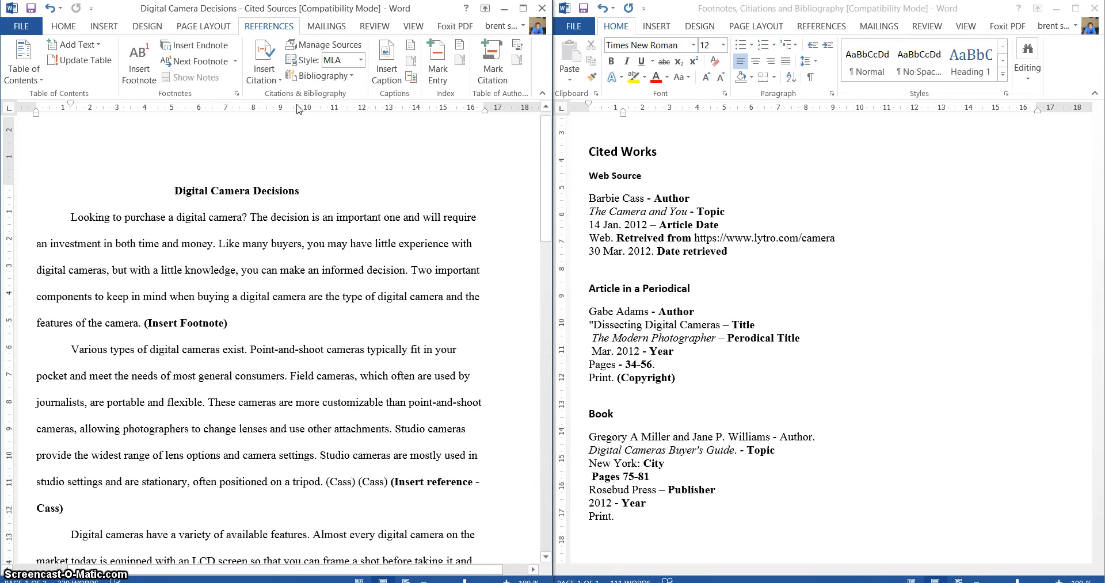
pyautogui.click(384, 483)
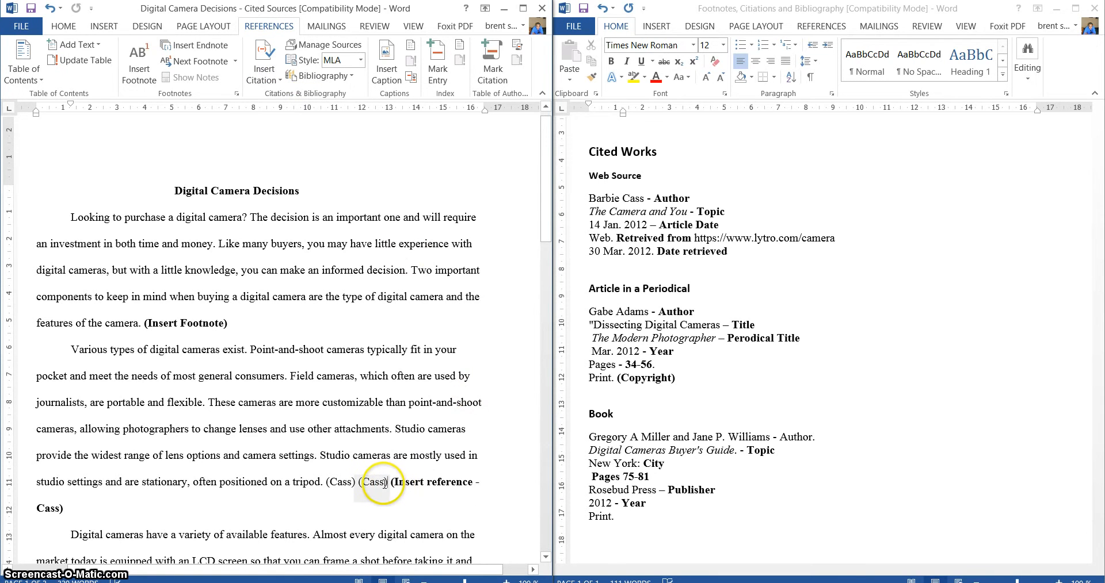
pyautogui.press('BackSpace')
pyautogui.press('BackSpace')
pyautogui.press('BackSpace')
pyautogui.press('BackSpace')
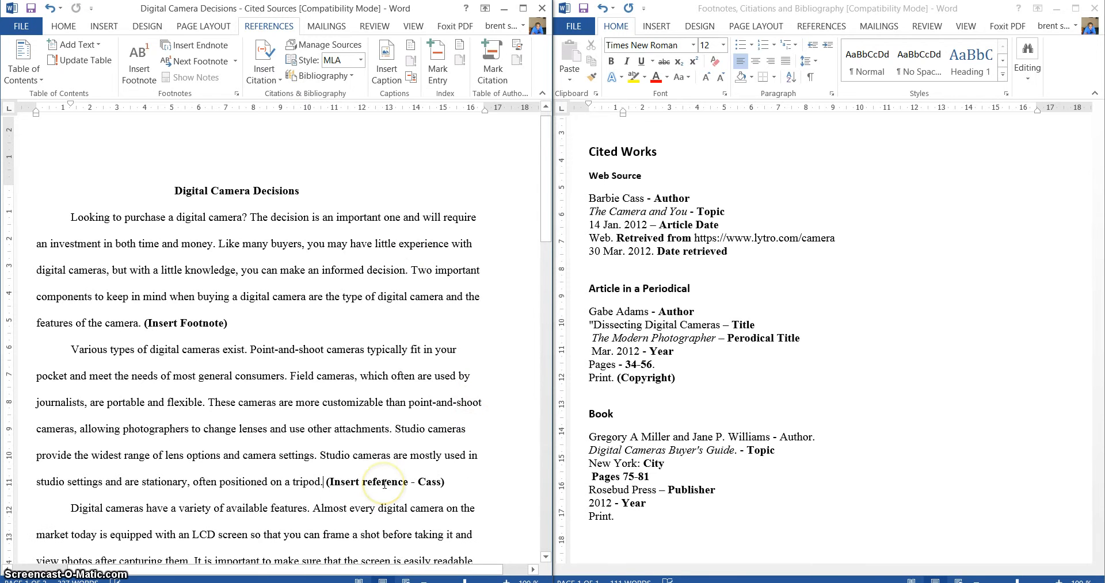
# - Insert the citation for the saved source The Camera and You after "often positioned on a tripod." and select it
pyautogui.click(264, 72)
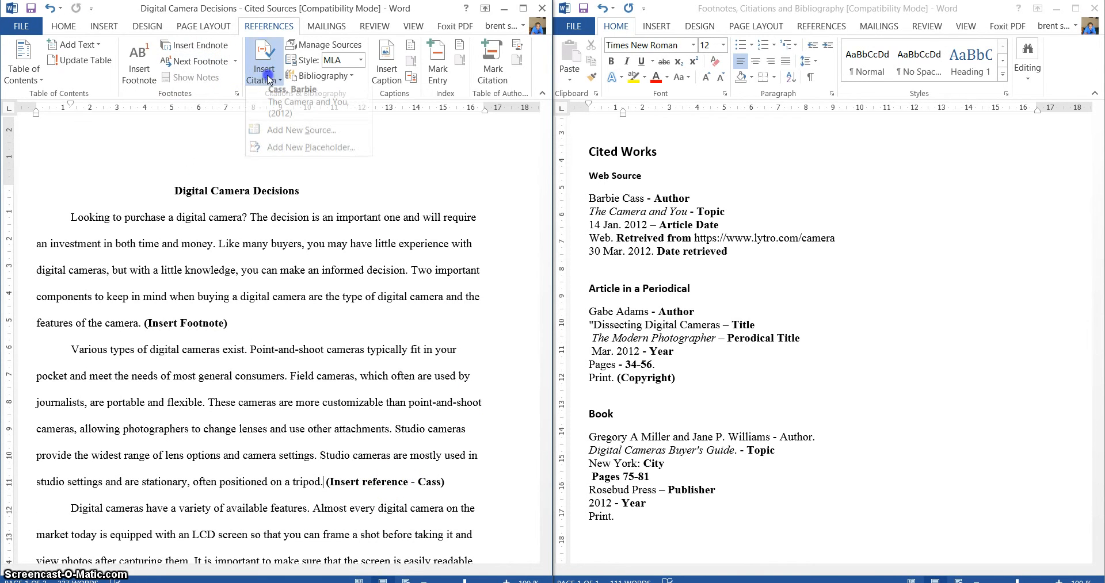
pyautogui.click(292, 108)
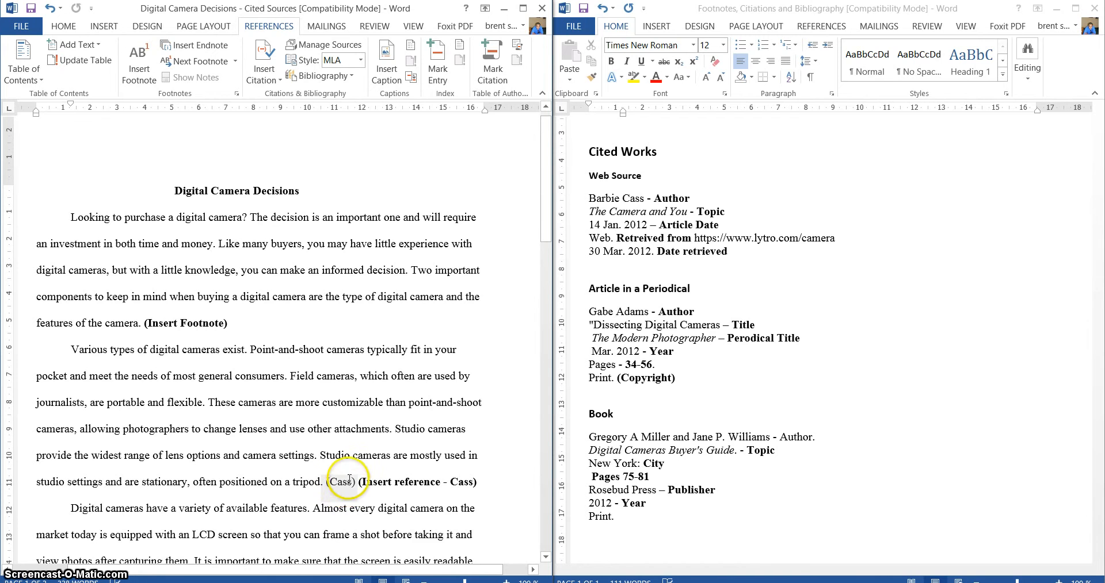
pyautogui.scroll(-1, 348, 472)
pyautogui.scroll(-2, 353, 455)
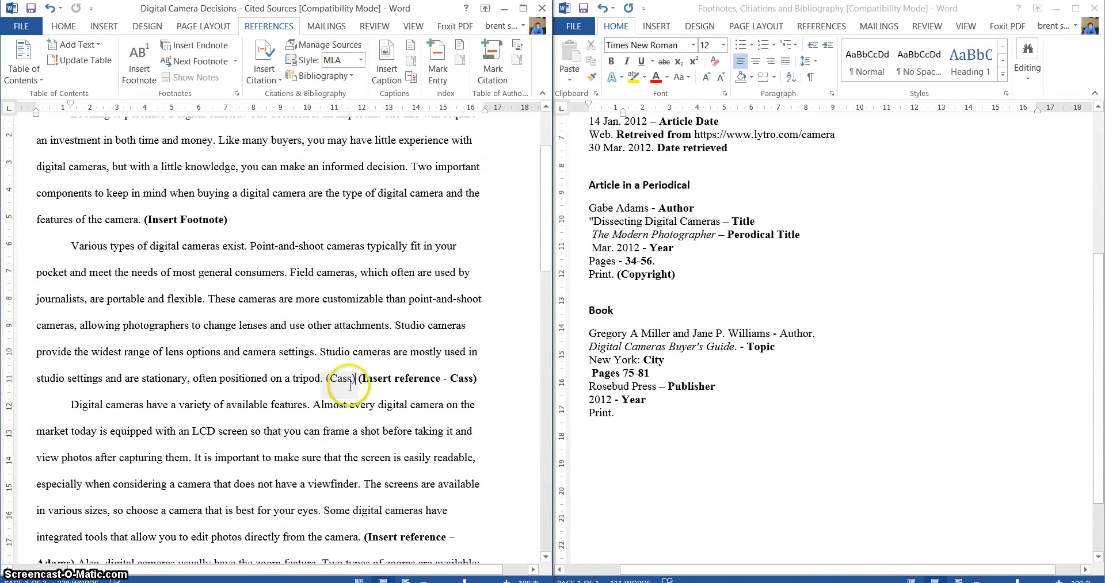
pyautogui.click(342, 380)
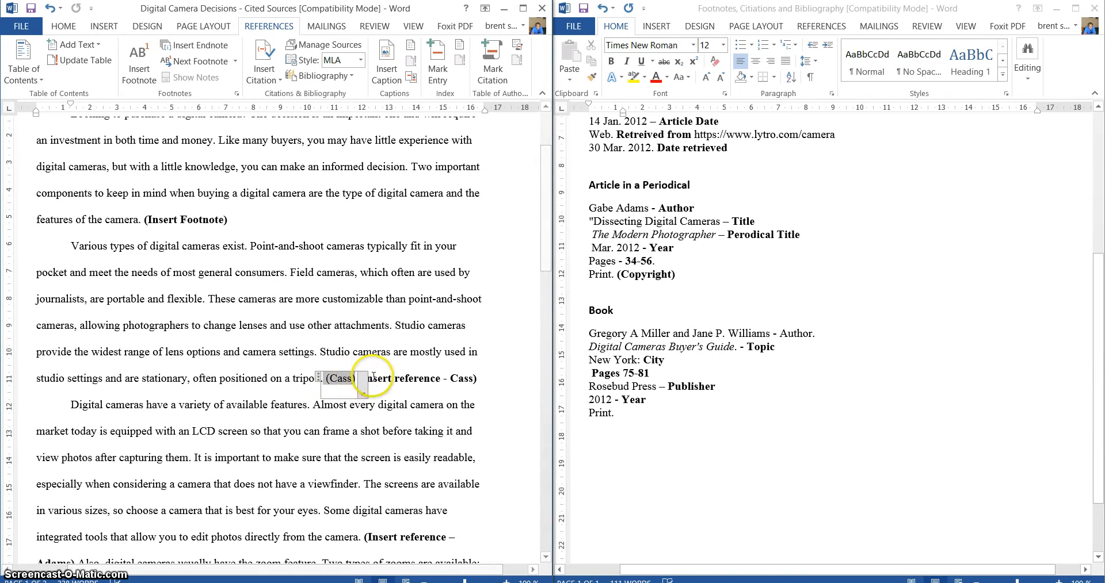
# - Review the page number and suppression options for editing the citation after "often positioned on a tripod."
pyautogui.click(374, 378)
pyautogui.click(344, 379)
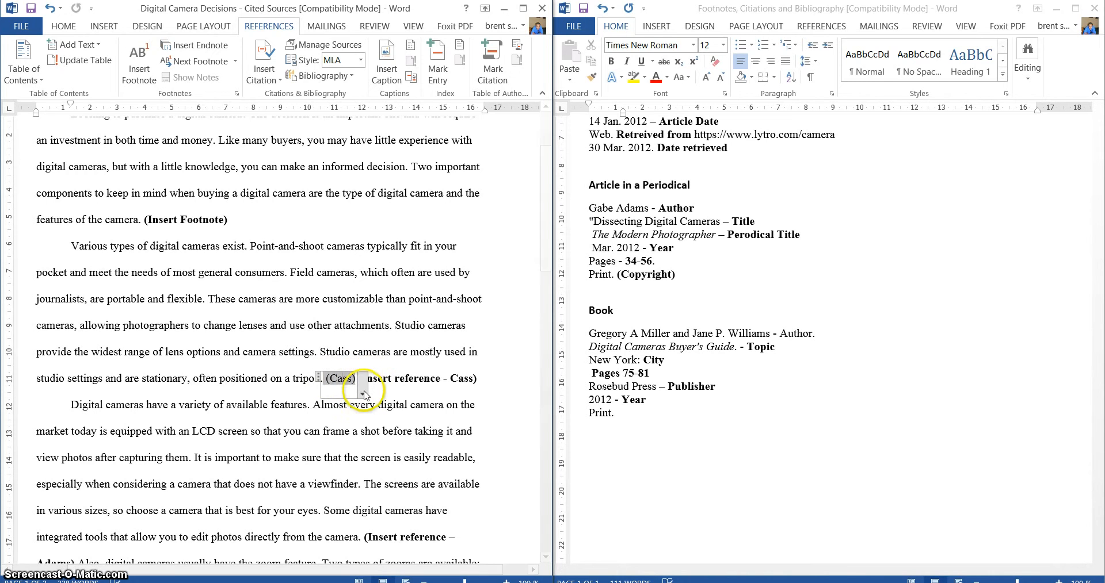
pyautogui.click(363, 394)
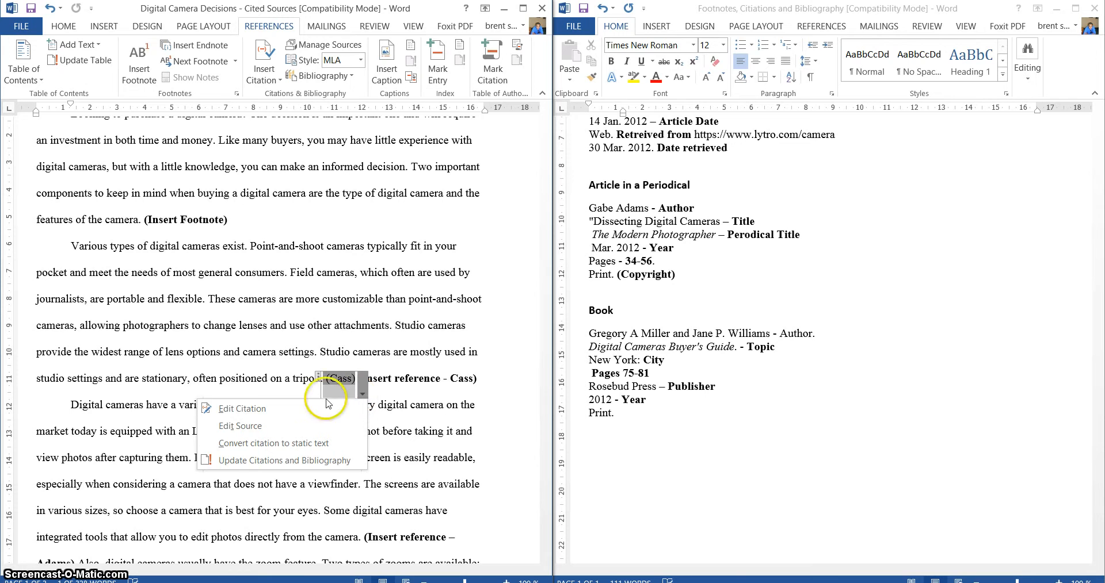
pyautogui.click(278, 412)
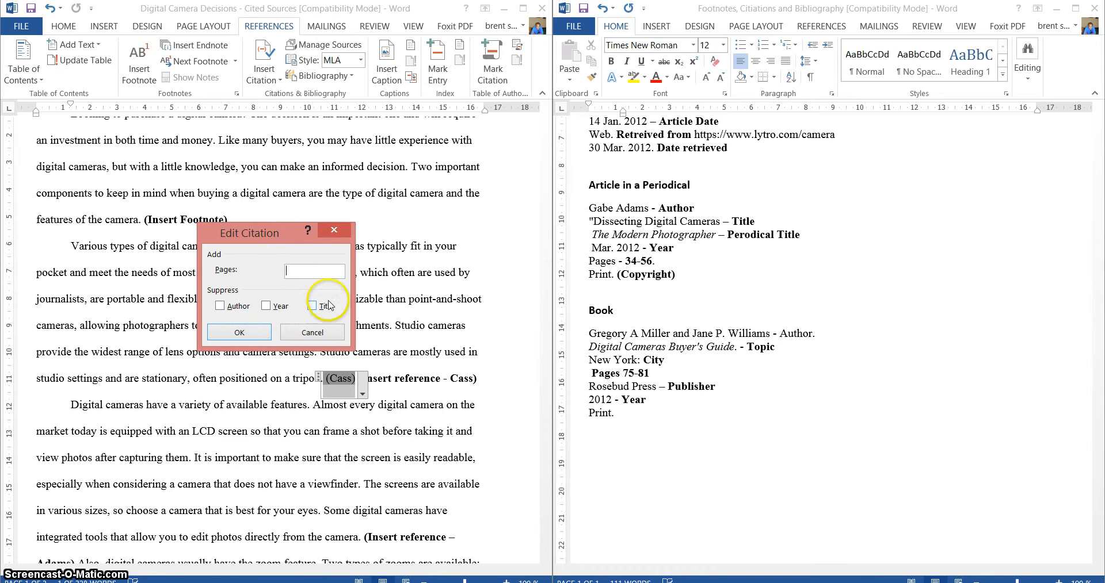
pyautogui.click(312, 333)
# - Review the citation's source, The Camera and You, for editing with all bibliography fields shown
pyautogui.click(362, 394)
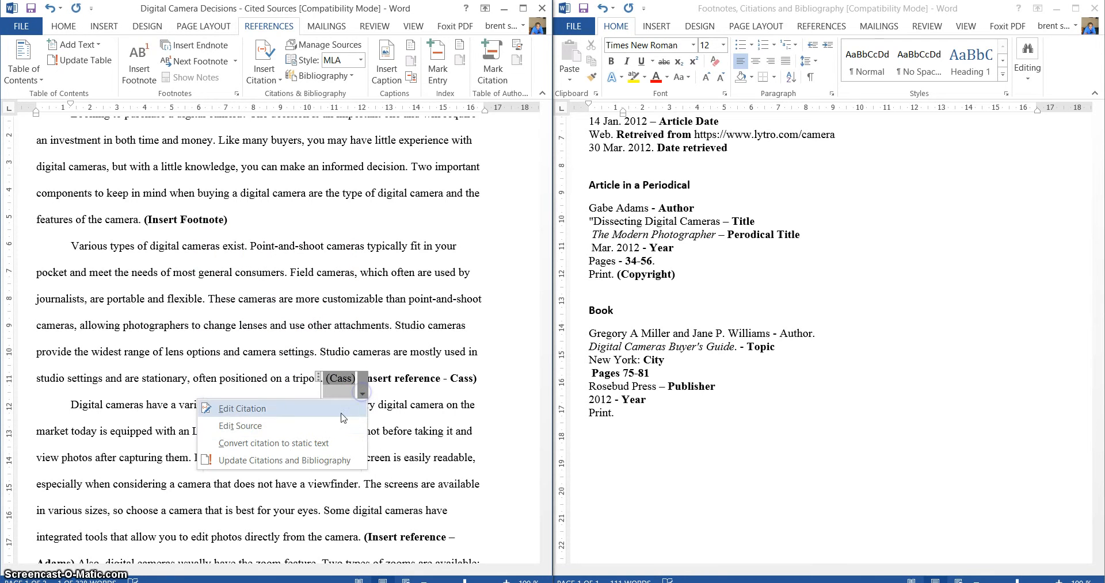
pyautogui.click(299, 426)
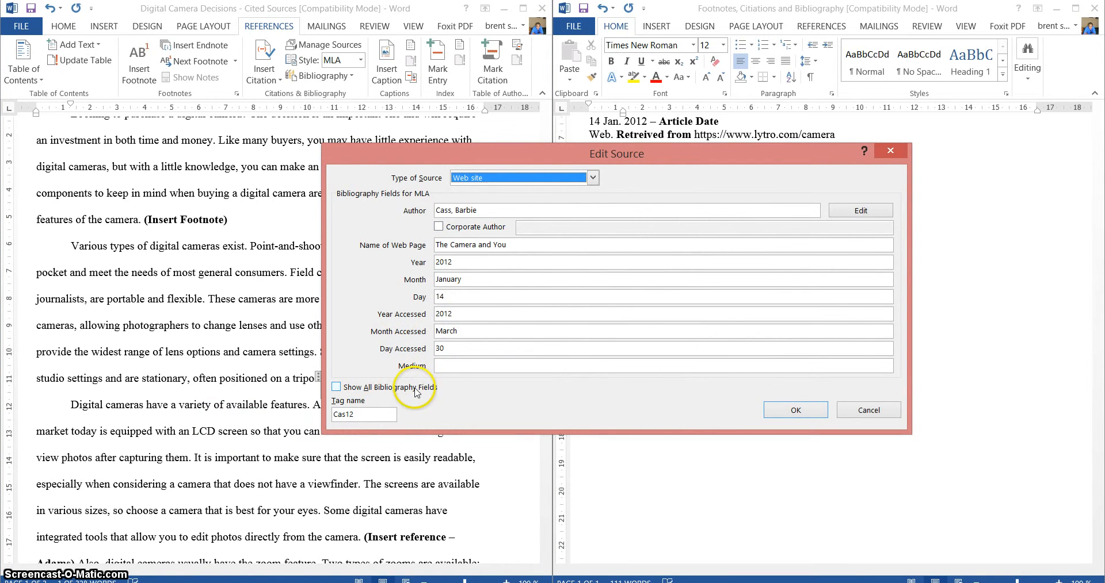
pyautogui.click(362, 387)
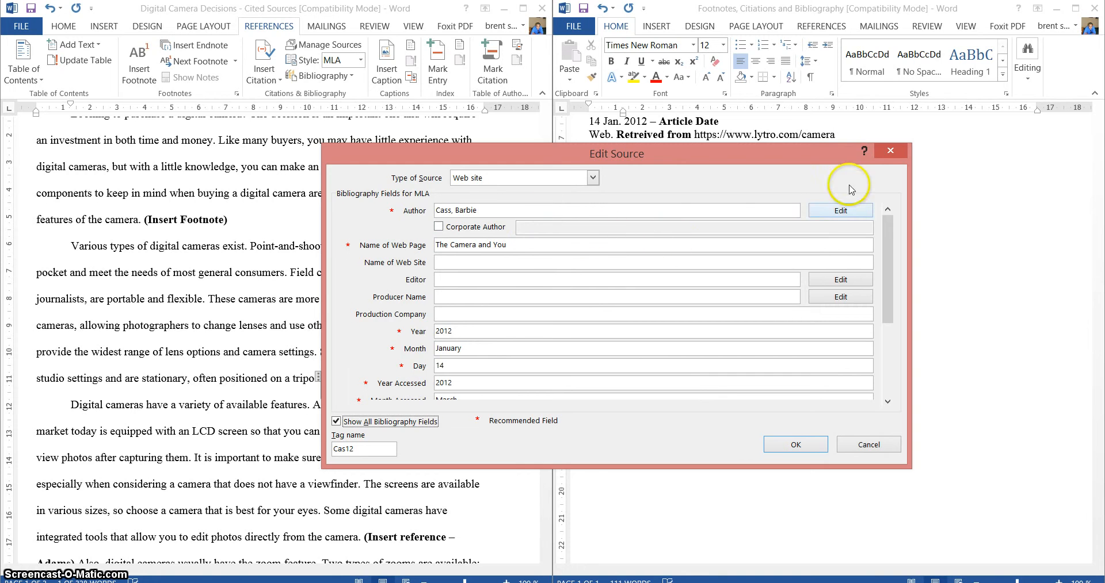
pyautogui.click(890, 151)
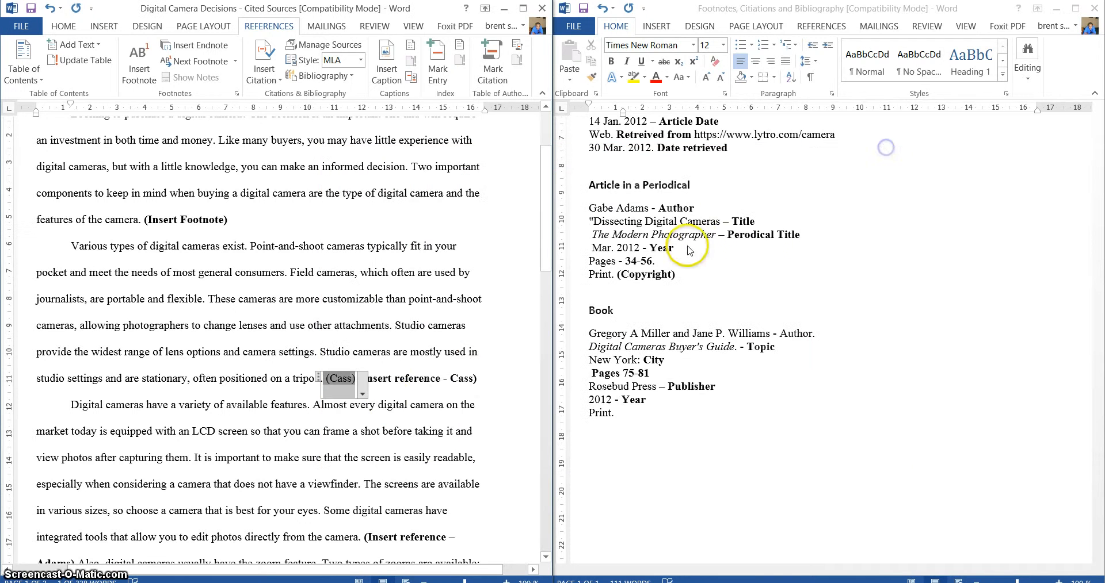
# - Delete the bold insert-reference text beside the finished citation and place the cursor after "edit photos directly from the camera."
pyautogui.click(332, 430)
pyautogui.scroll(-2, 335, 388)
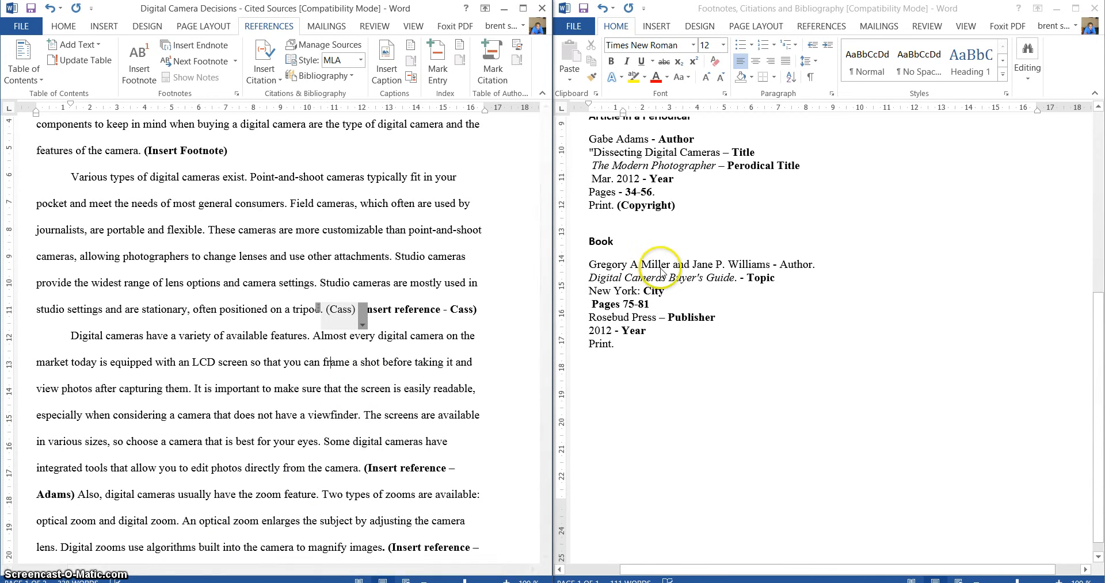
pyautogui.scroll(4, 633, 280)
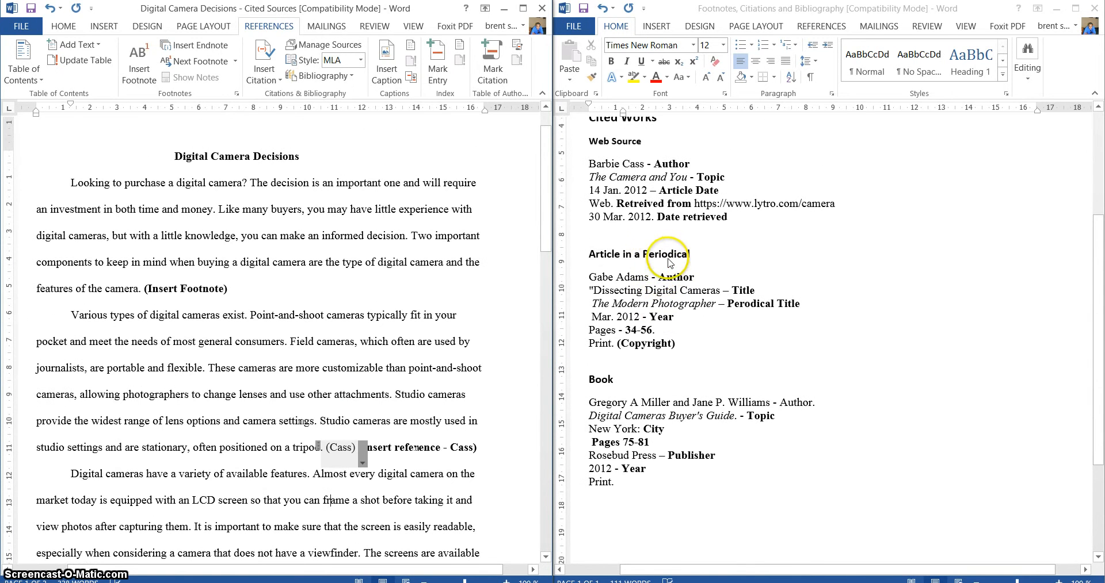
pyautogui.scroll(-6, 447, 360)
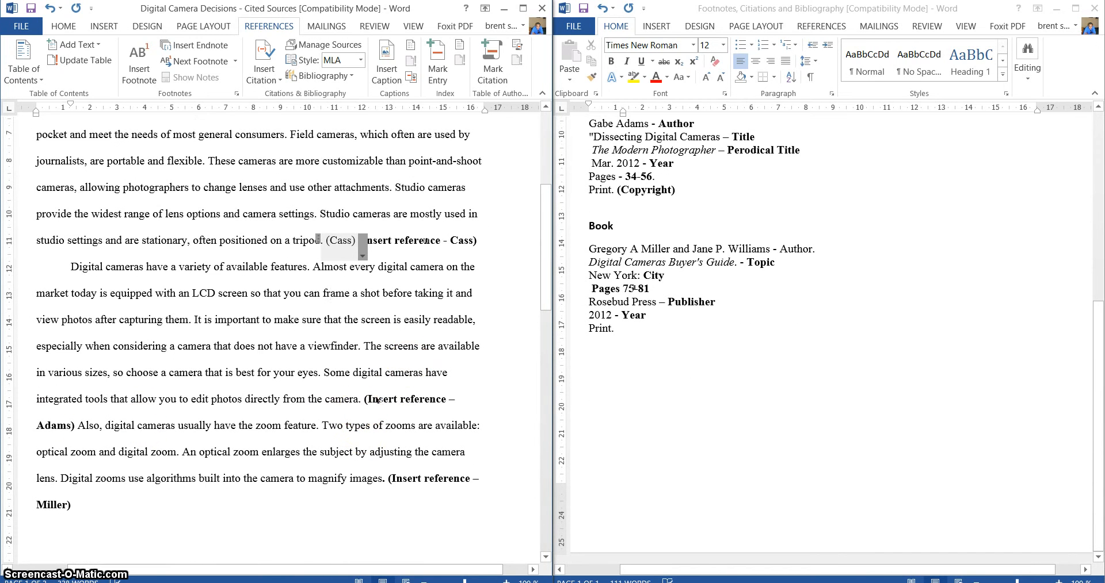
pyautogui.scroll(2, 704, 257)
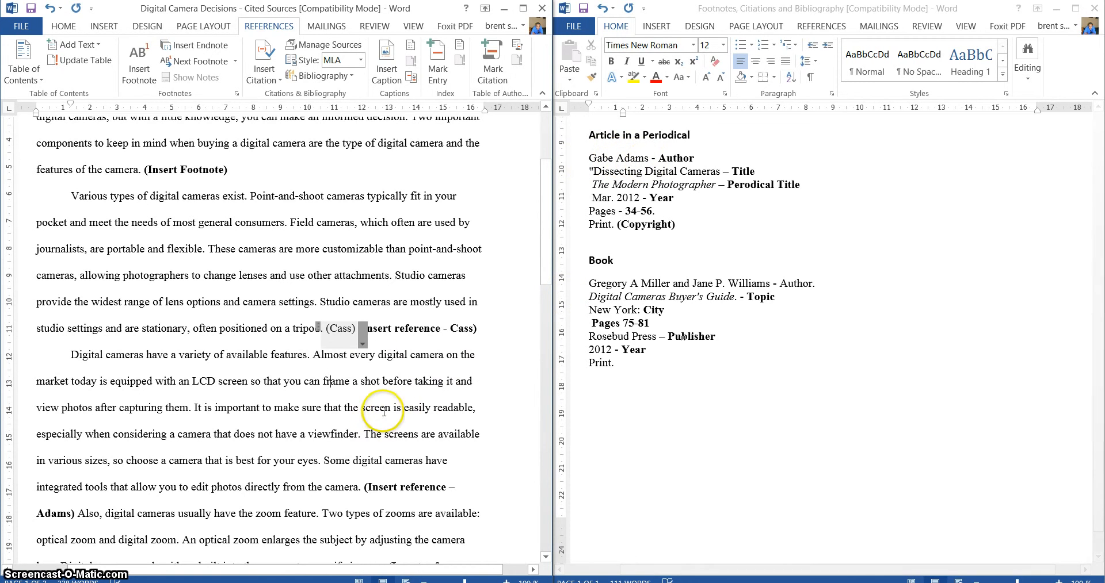
pyautogui.scroll(-1, 365, 396)
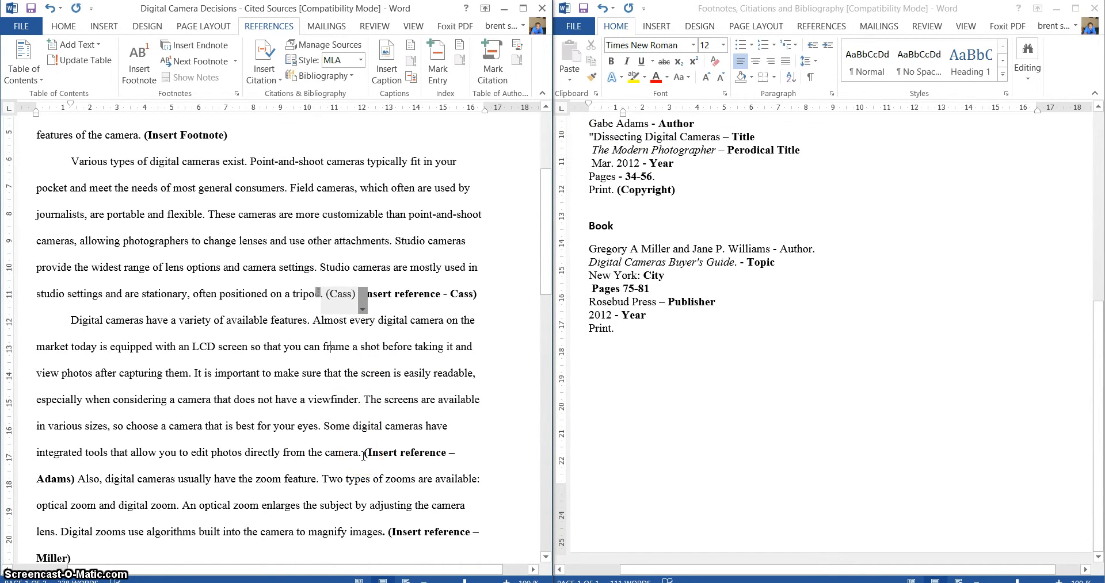
pyautogui.click(364, 453)
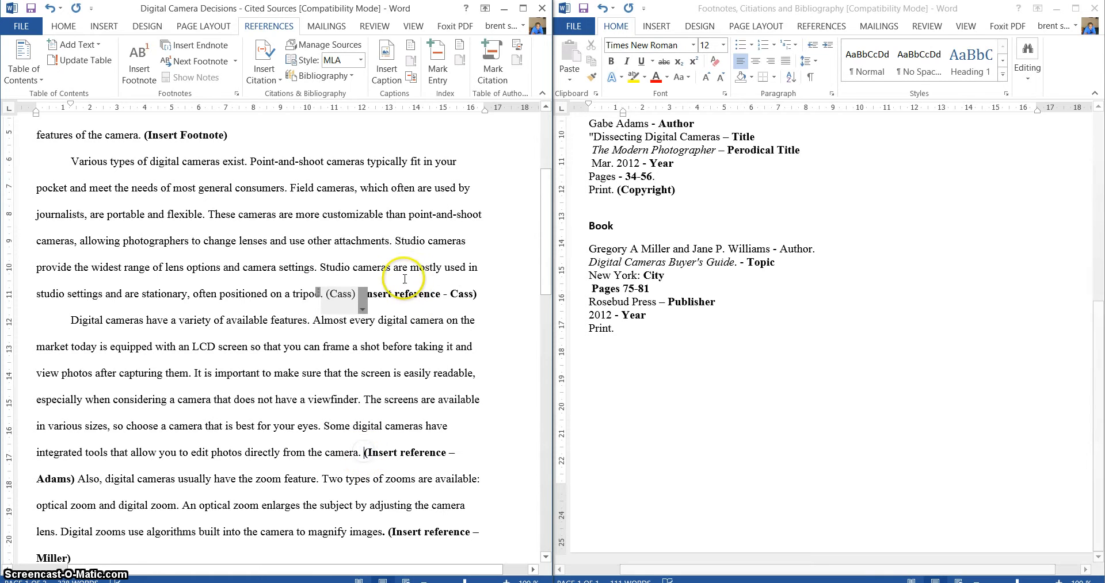
pyautogui.moveTo(489, 293); pyautogui.dragTo(368, 292)
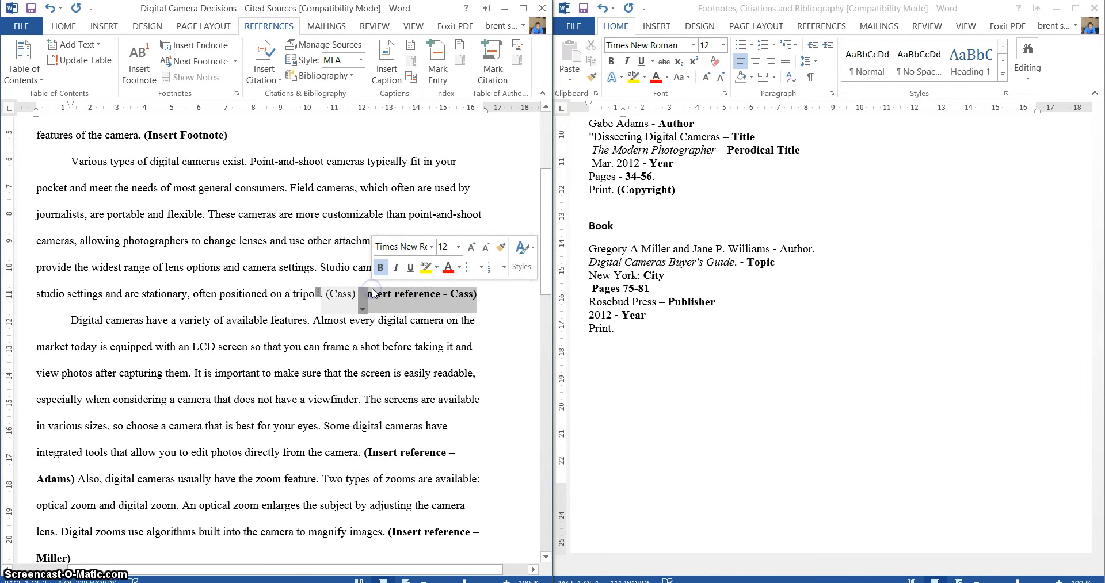
pyautogui.press('Delete')
pyautogui.click(365, 452)
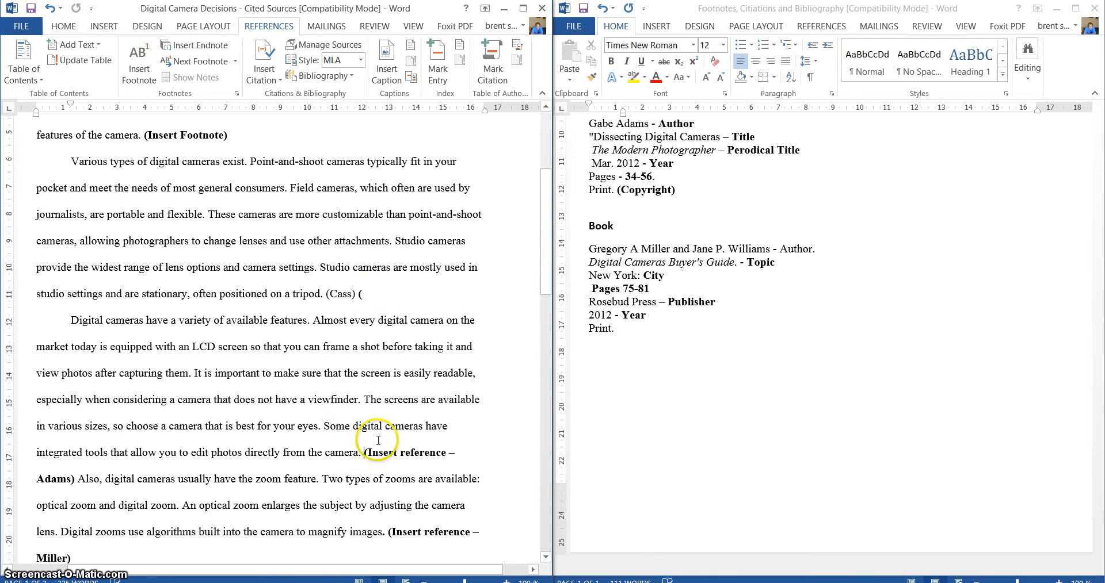
pyautogui.click(264, 76)
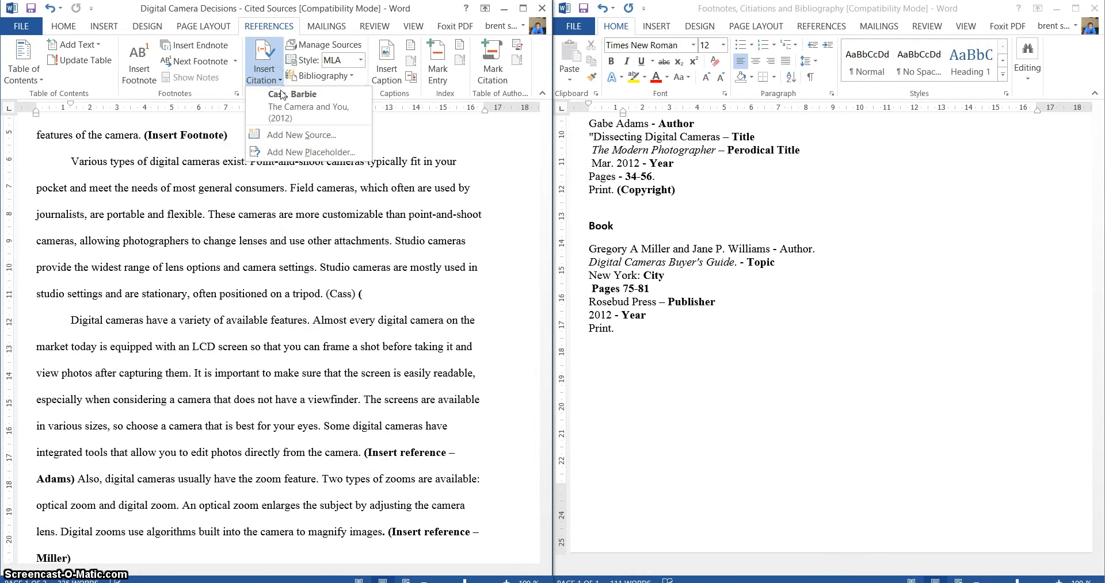
pyautogui.click(301, 134)
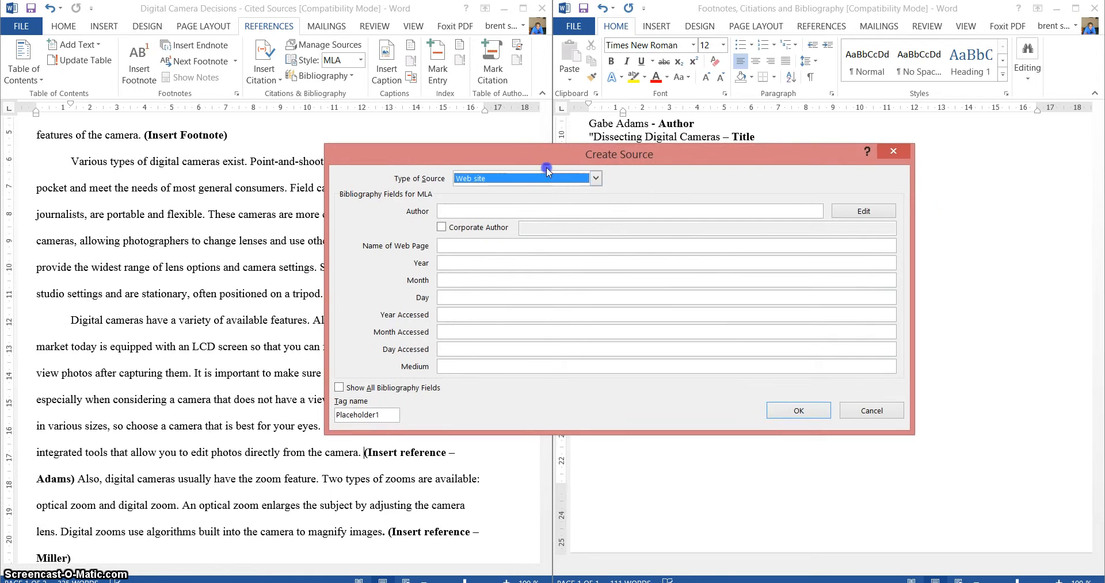
pyautogui.moveTo(547, 157); pyautogui.dragTo(552, 276)
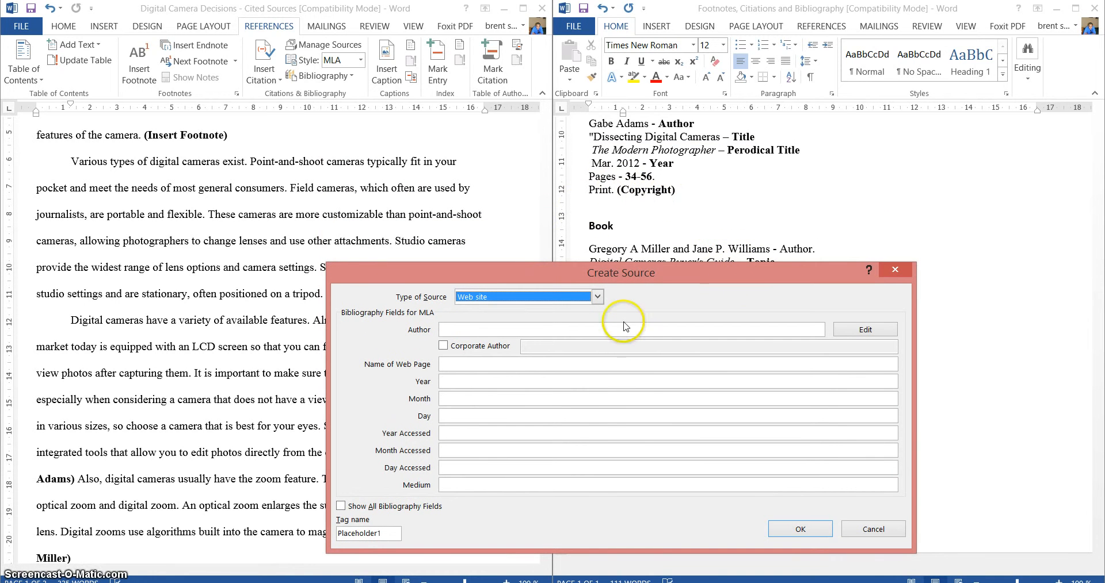
pyautogui.click(890, 271)
# - Start a new citation source of type Article in a Periodical and enter the author's name from the Cited Works details
pyautogui.scroll(3, 765, 270)
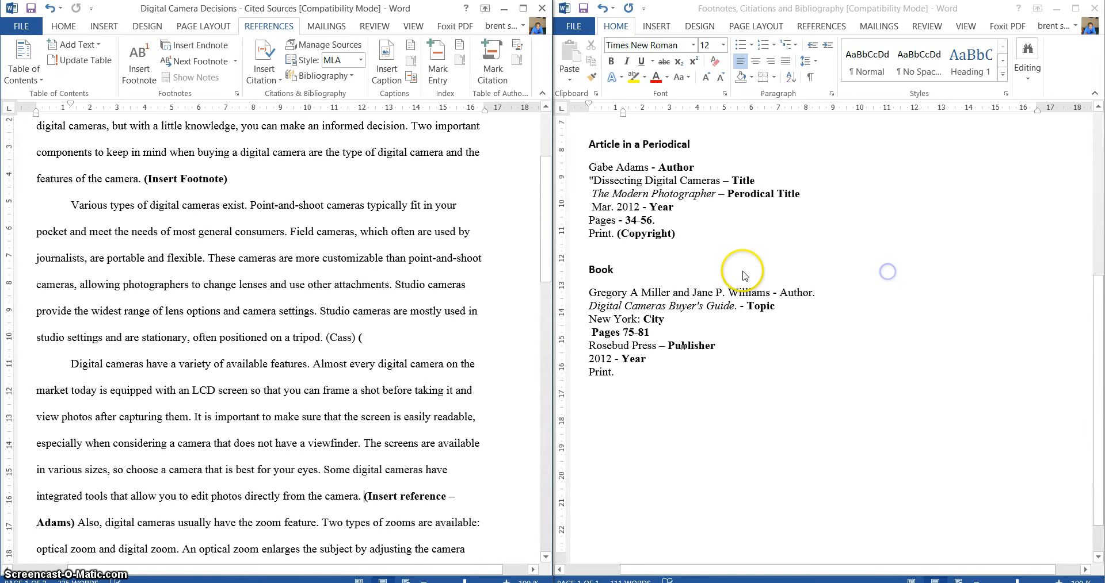
pyautogui.click(264, 74)
pyautogui.click(294, 137)
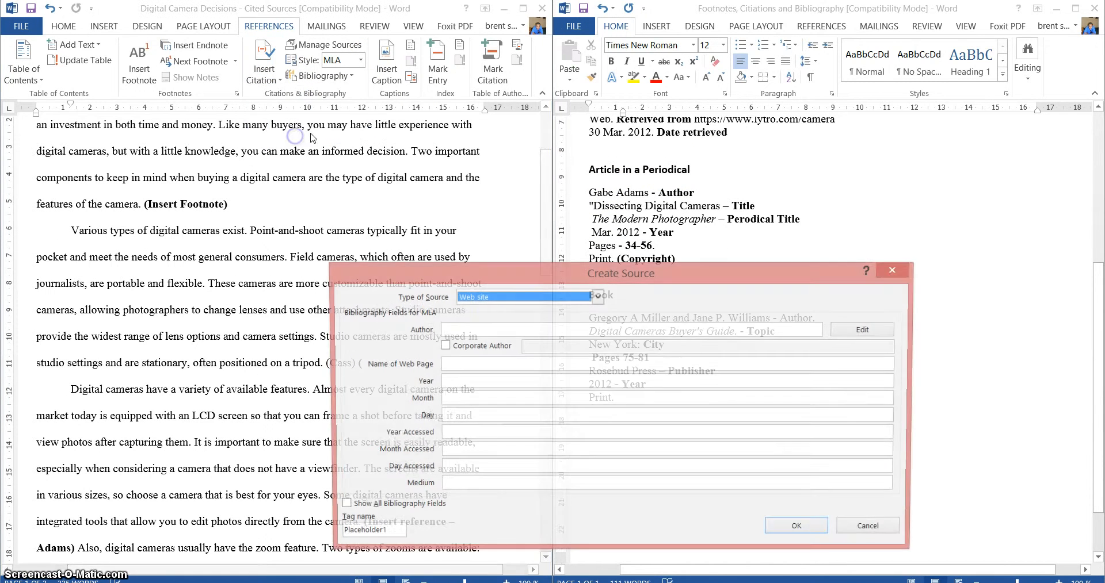
pyautogui.click(598, 297)
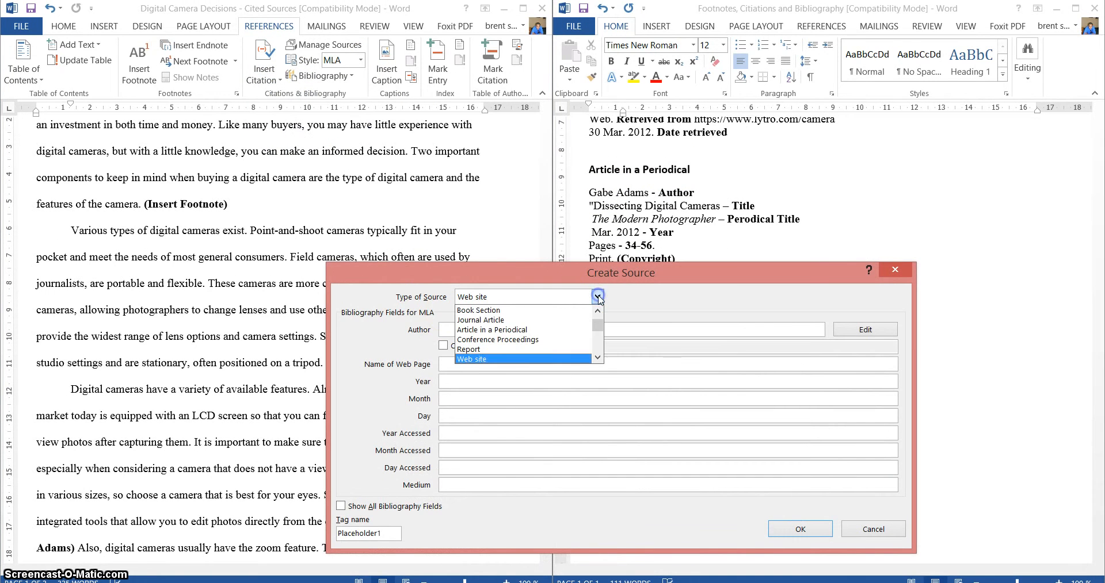
pyautogui.click(563, 331)
pyautogui.click(497, 329)
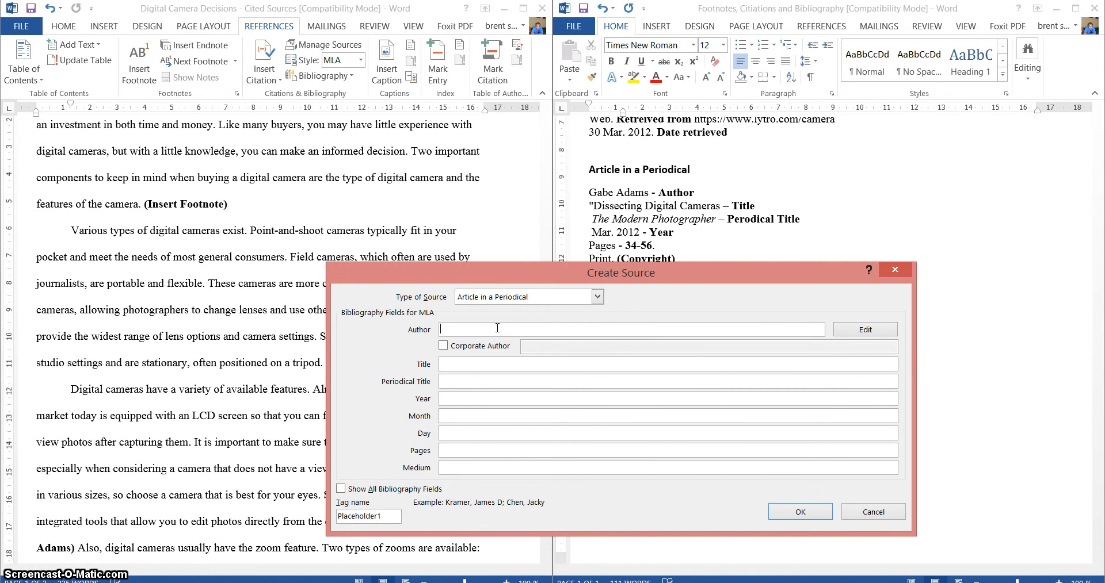
pyautogui.write('Gabe Adams')
pyautogui.press('Tab')
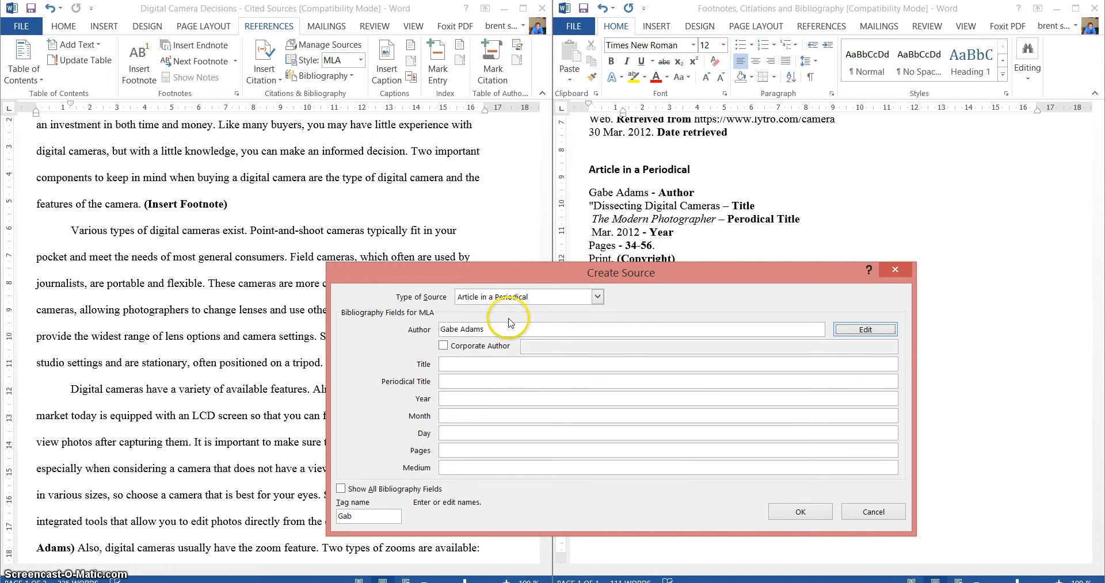
# - Enter Dissecting Digital Cameras as the source's title and The Modern Photographer as its periodical title
pyautogui.click(495, 366)
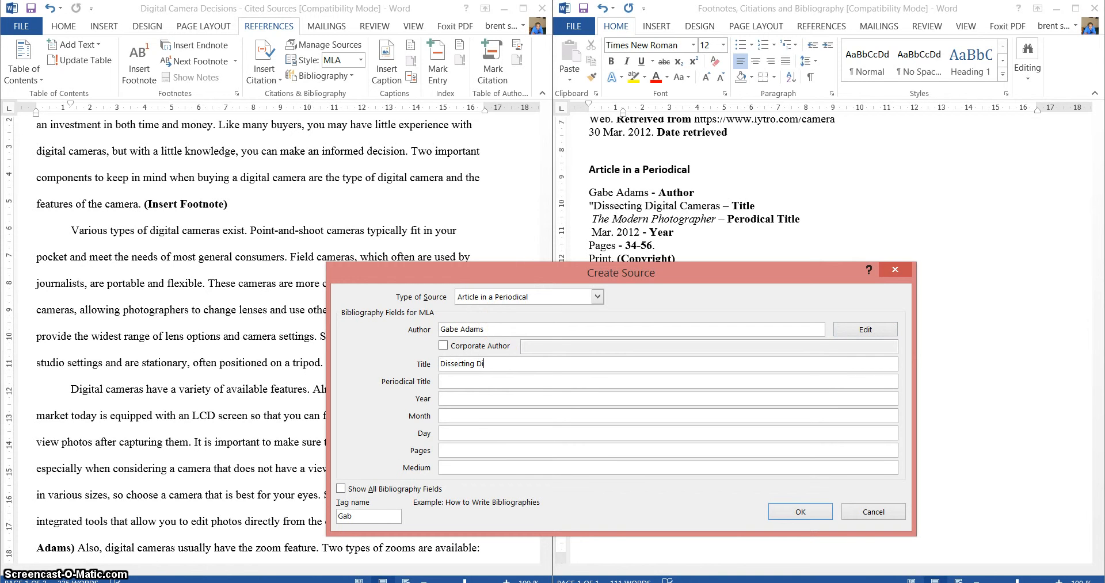
pyautogui.write('Dissecting Digital Cameras')
pyautogui.click(477, 380)
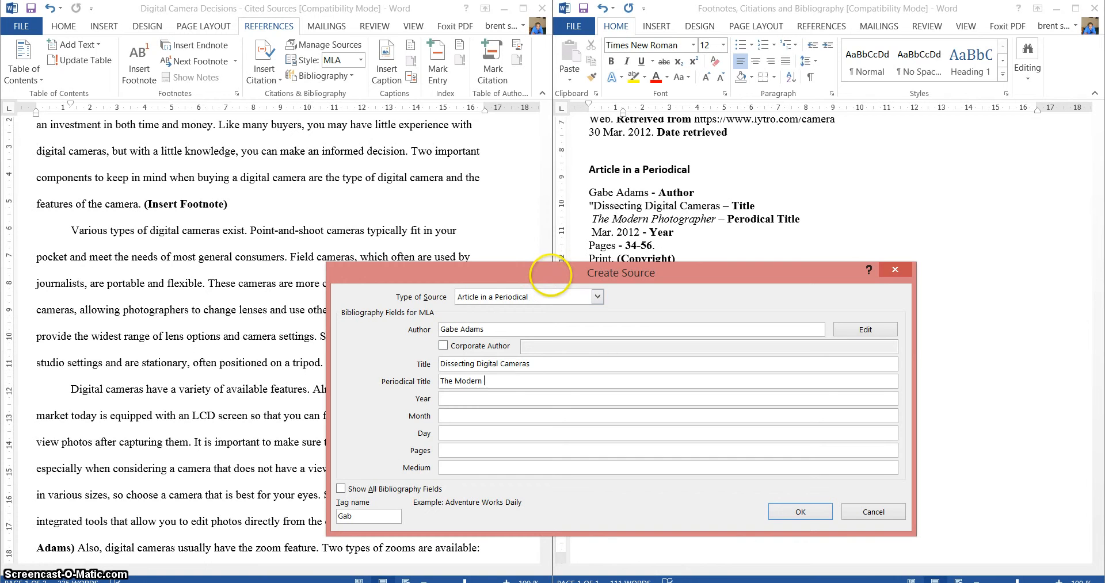
pyautogui.write('The Modern Photographer')
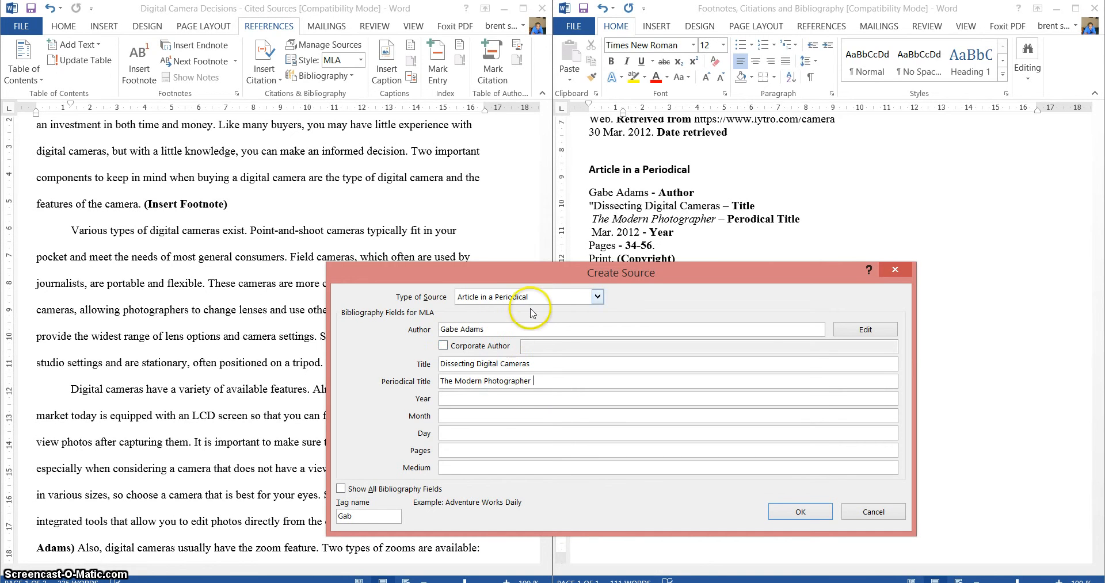
# - Set the periodical source's year to 2012, month to March and pages to 34-56
pyautogui.moveTo(561, 270); pyautogui.dragTo(564, 300)
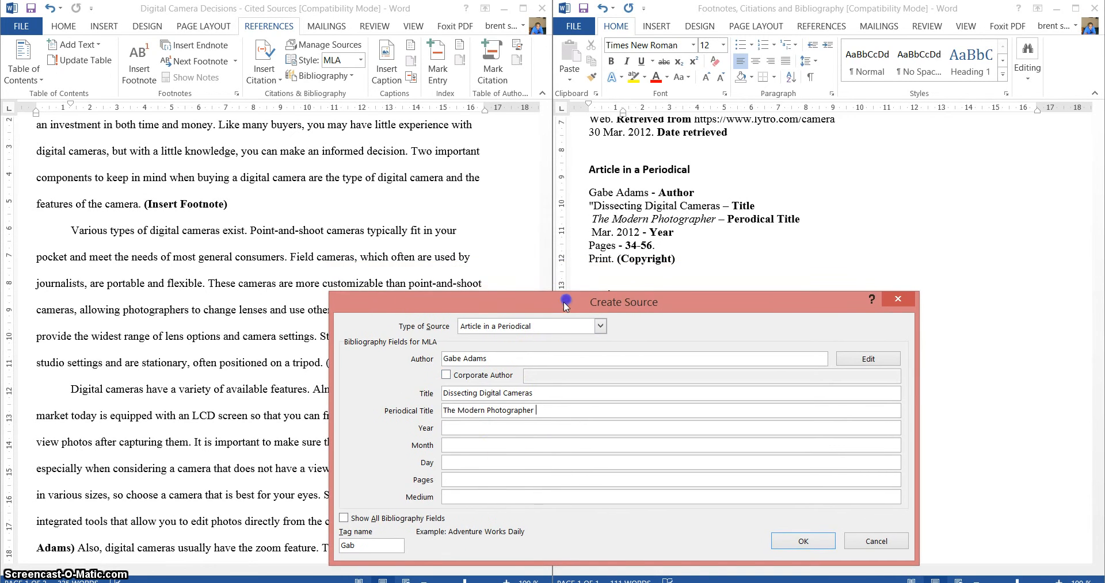
pyautogui.click(457, 428)
pyautogui.write('March')
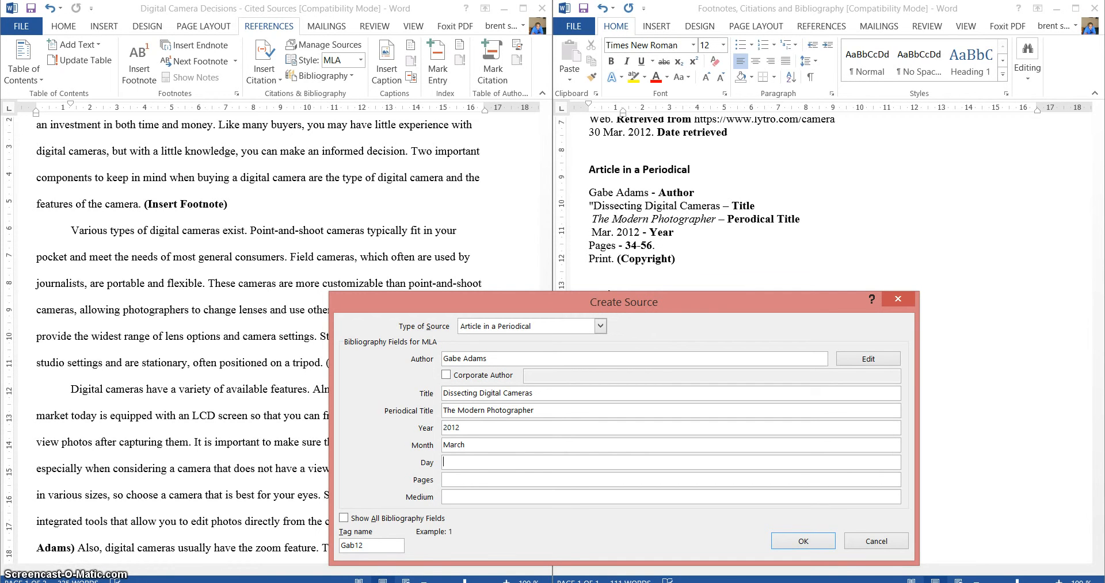
pyautogui.click(453, 482)
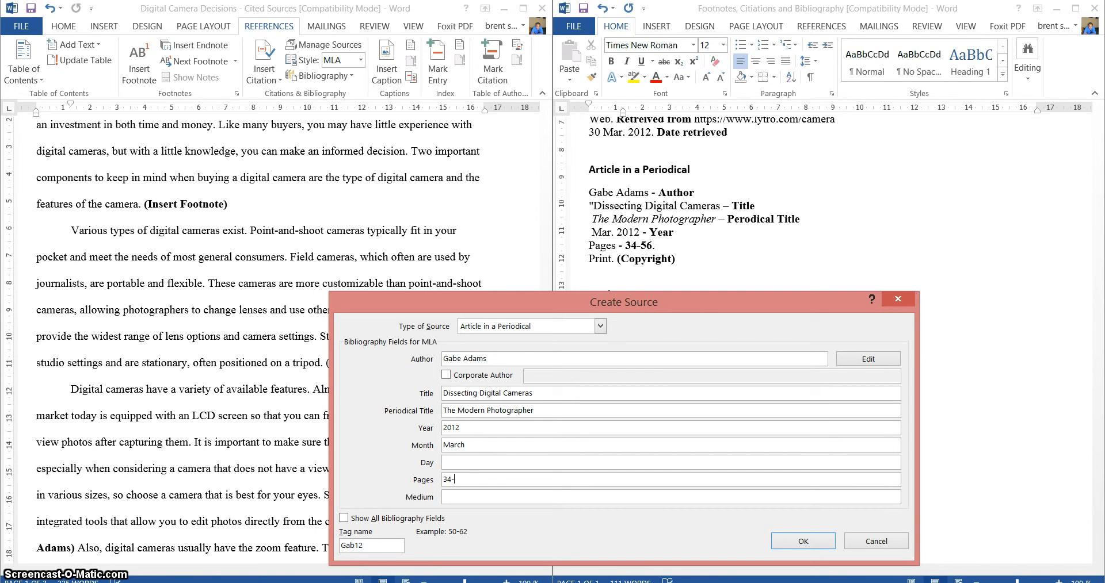
pyautogui.write('34-56')
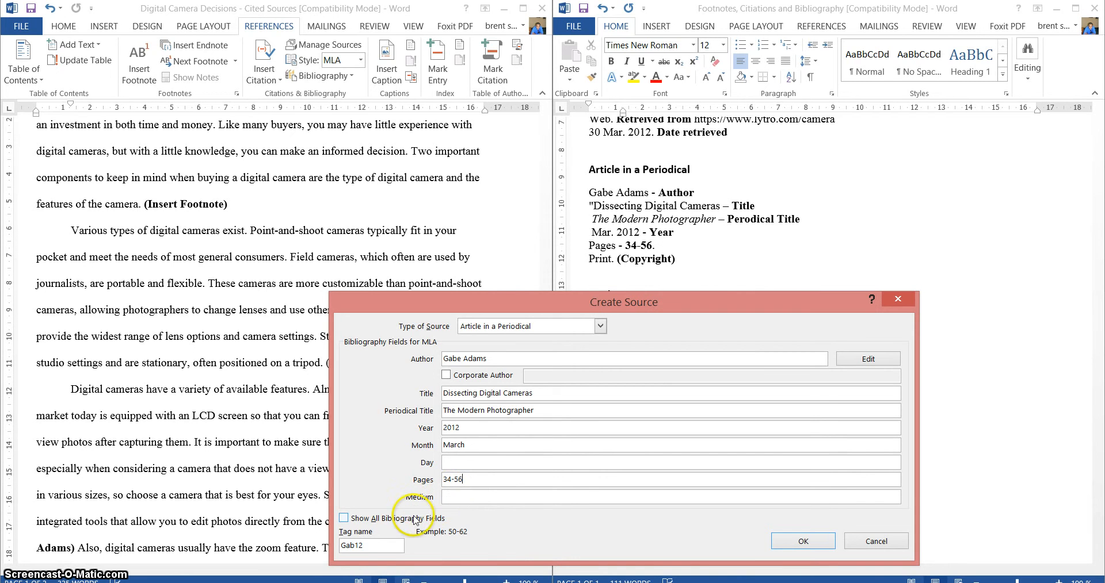
# - Show all bibliography fields for the periodical source and enter Print as its publisher
pyautogui.click(368, 519)
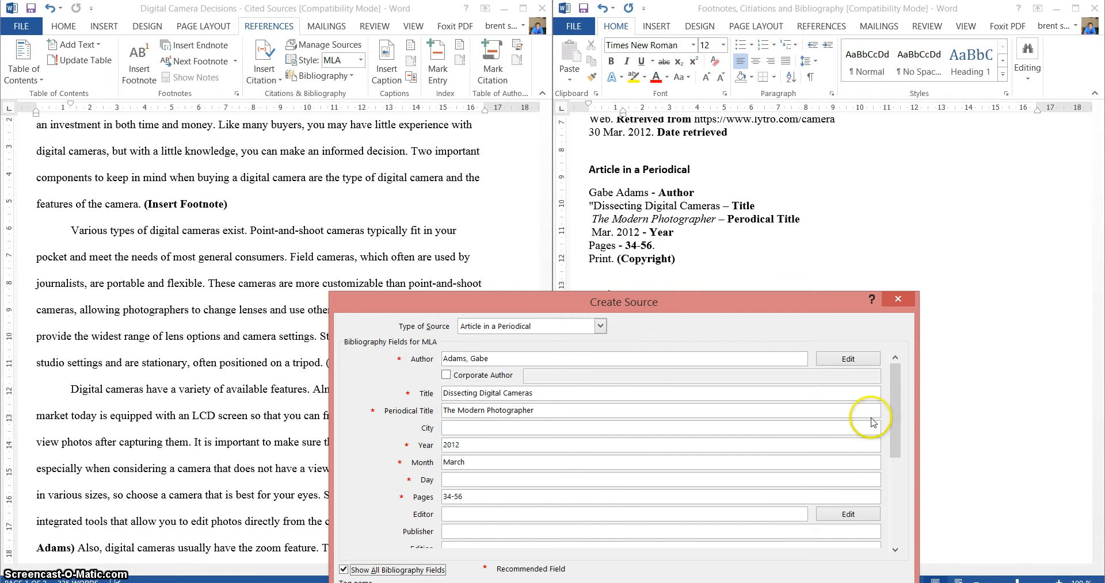
pyautogui.moveTo(893, 413); pyautogui.dragTo(896, 467)
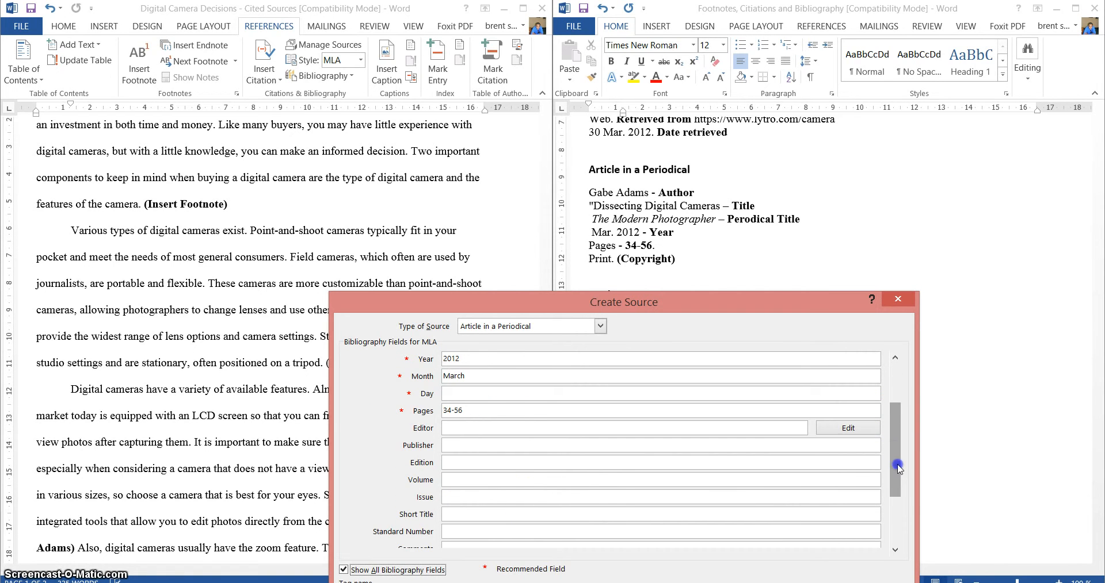
pyautogui.click(900, 515)
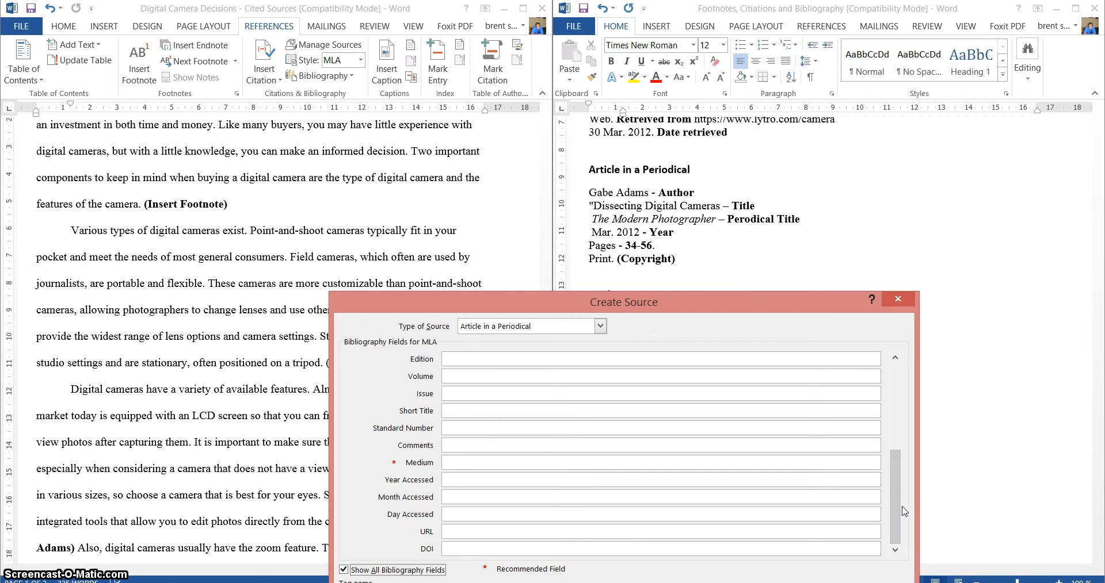
pyautogui.click(893, 513)
pyautogui.moveTo(893, 482); pyautogui.dragTo(894, 471)
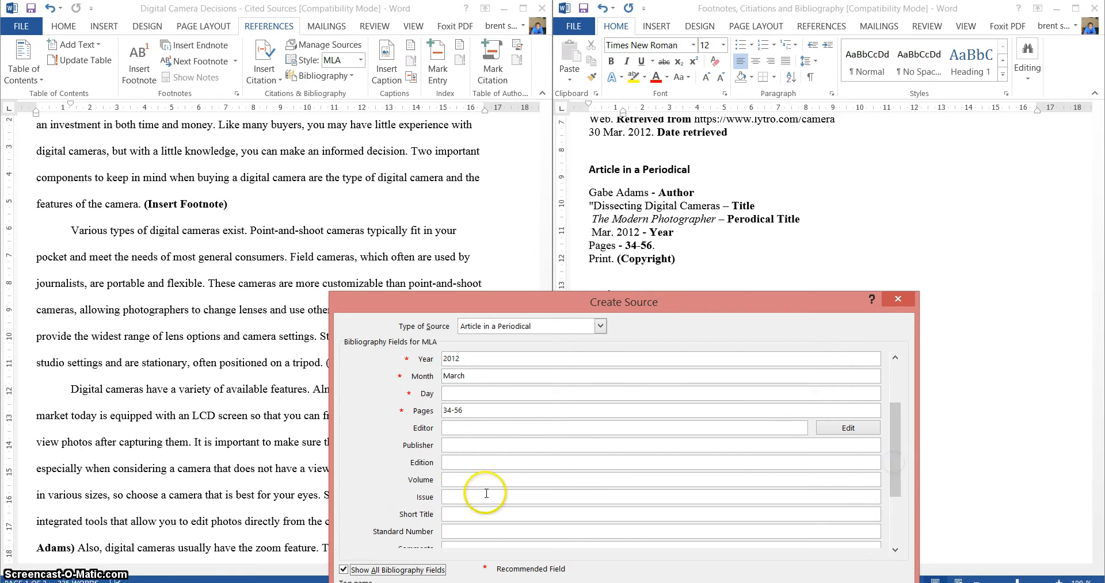
pyautogui.click(480, 447)
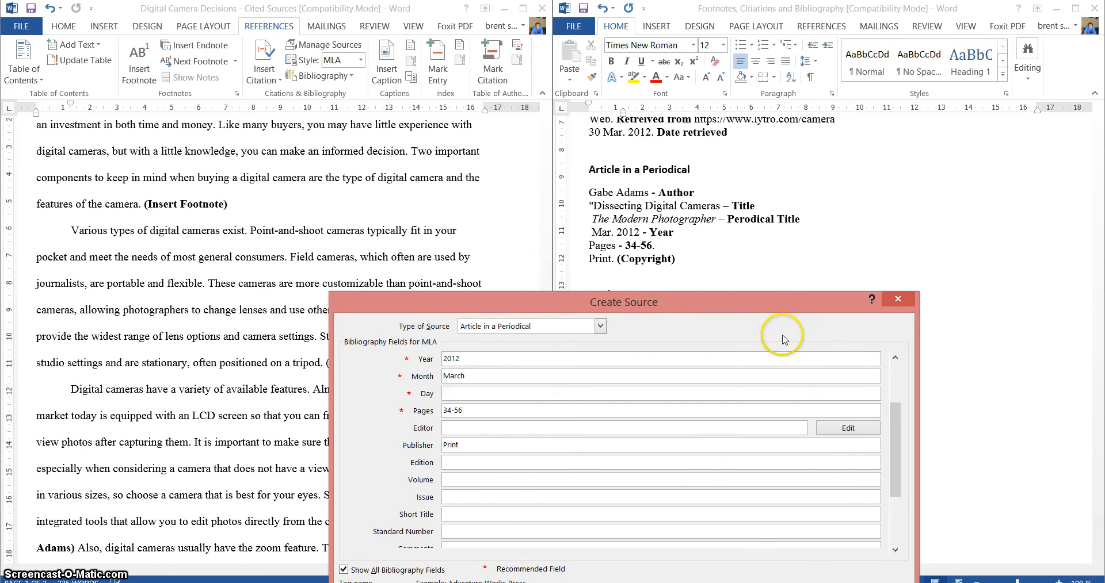
# - Save the periodical source and insert its citation after the sentence about editing photos directly from the camera
pyautogui.moveTo(781, 303); pyautogui.dragTo(777, 180)
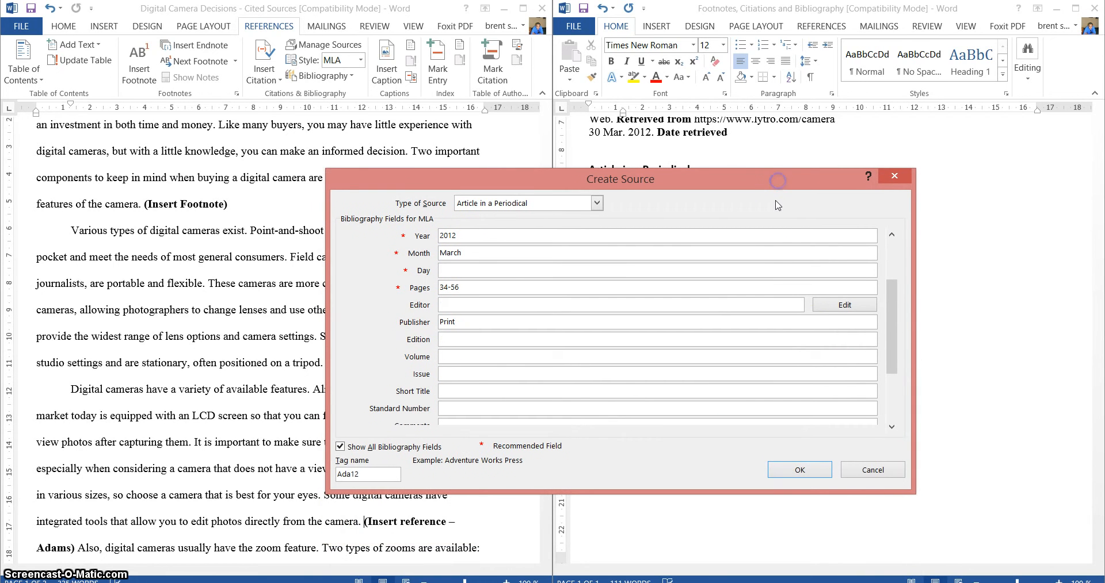
pyautogui.click(817, 470)
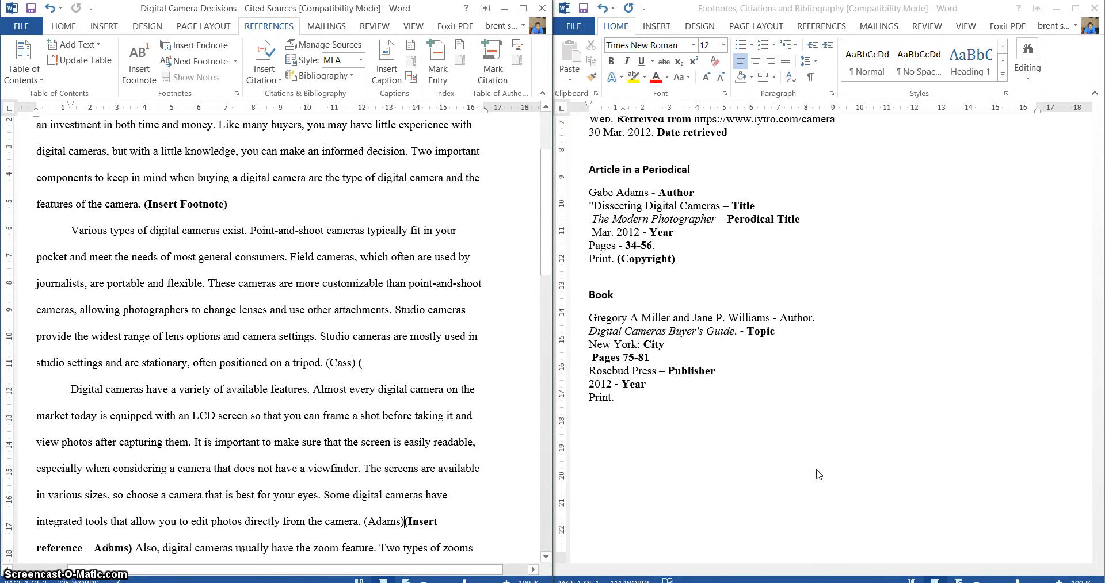
pyautogui.scroll(-1, 366, 515)
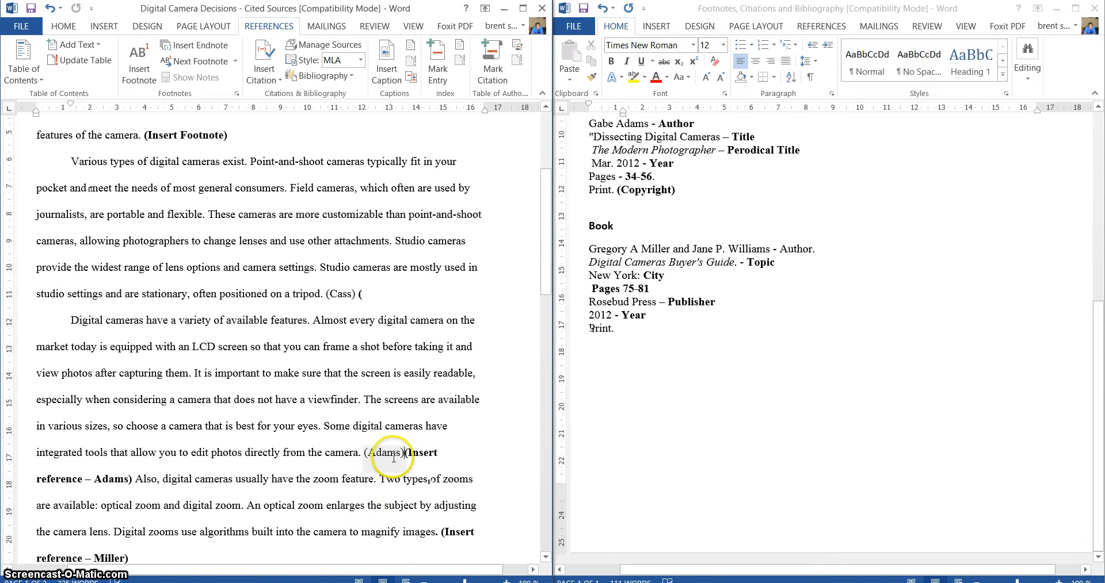
pyautogui.click(433, 453)
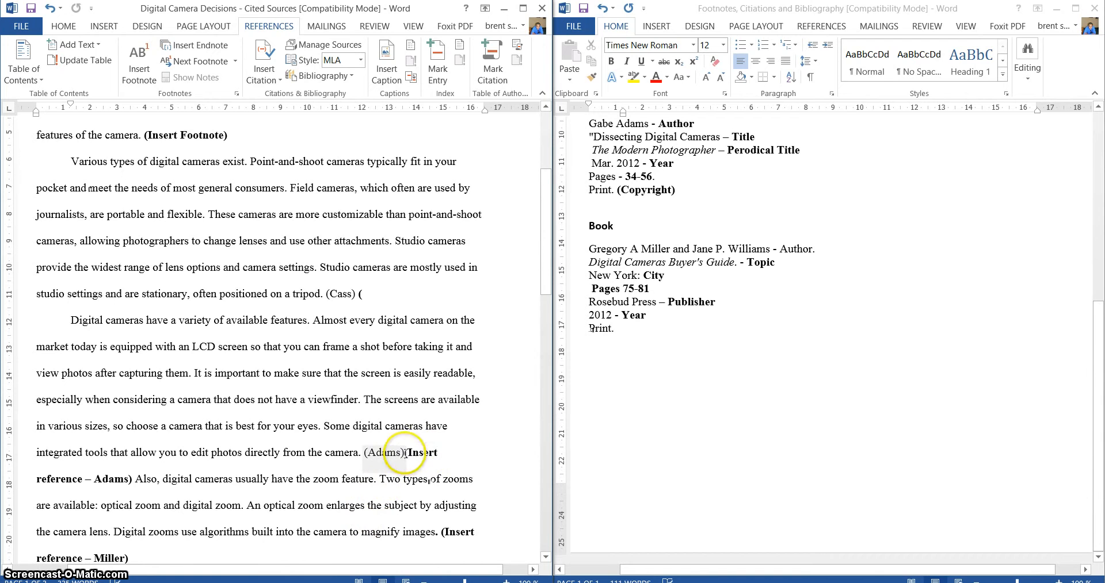
pyautogui.moveTo(404, 454); pyautogui.dragTo(131, 485)
pyautogui.press('Delete')
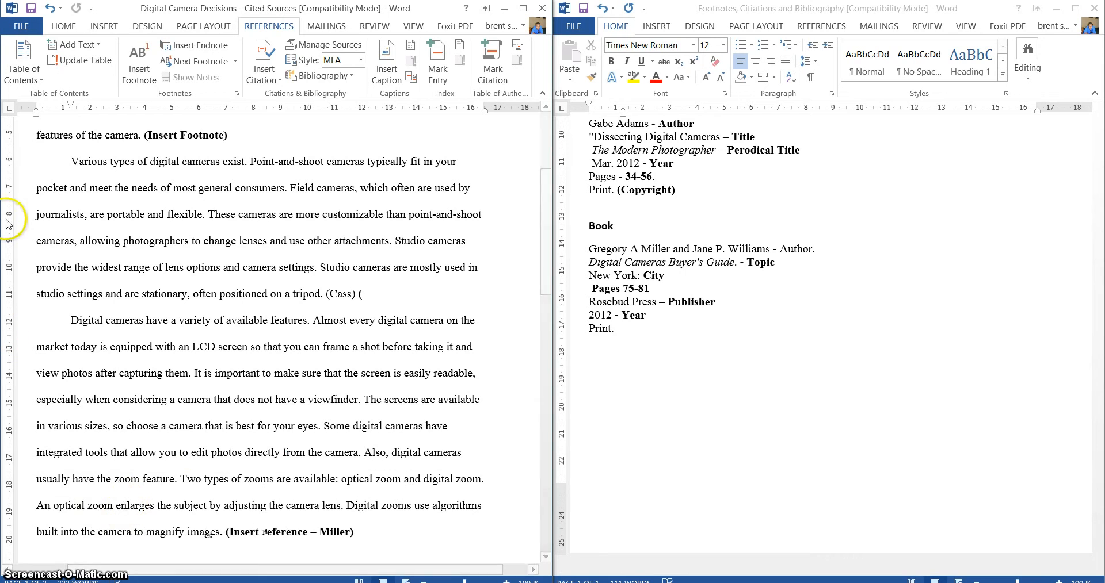
pyautogui.hotkey('ctrl', 'z')
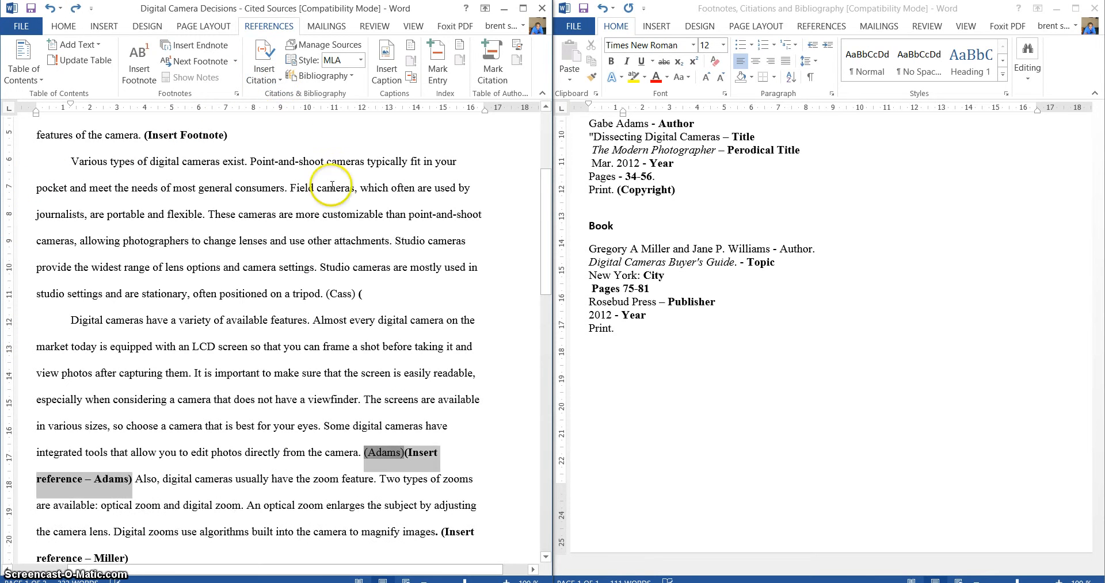
# - Delete the bold reference placeholder after the new periodical citation and add a period in its place
pyautogui.click(412, 453)
pyautogui.click(411, 453)
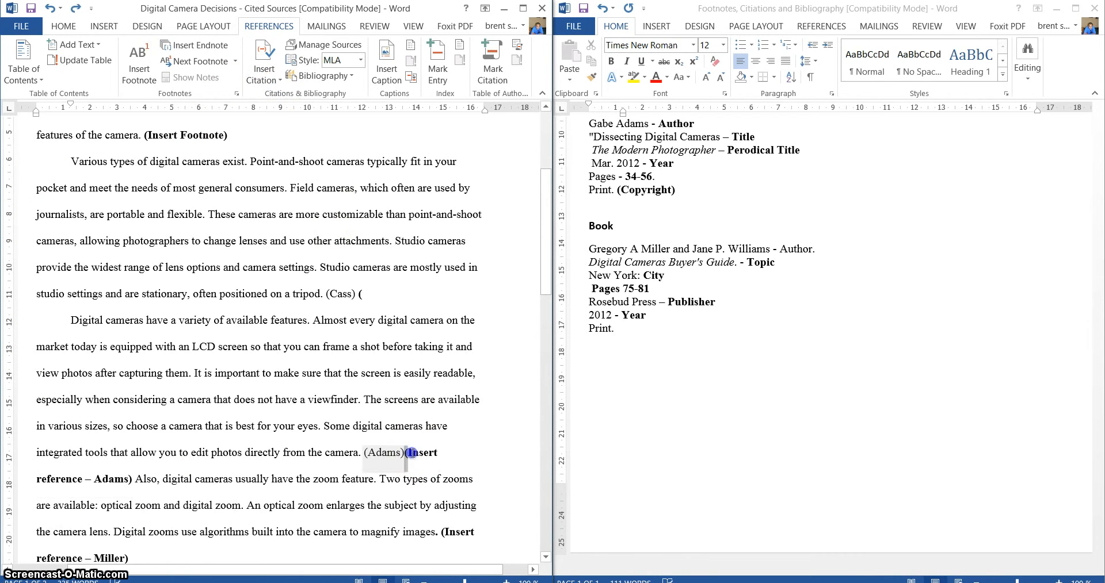
pyautogui.moveTo(429, 461); pyautogui.dragTo(132, 483)
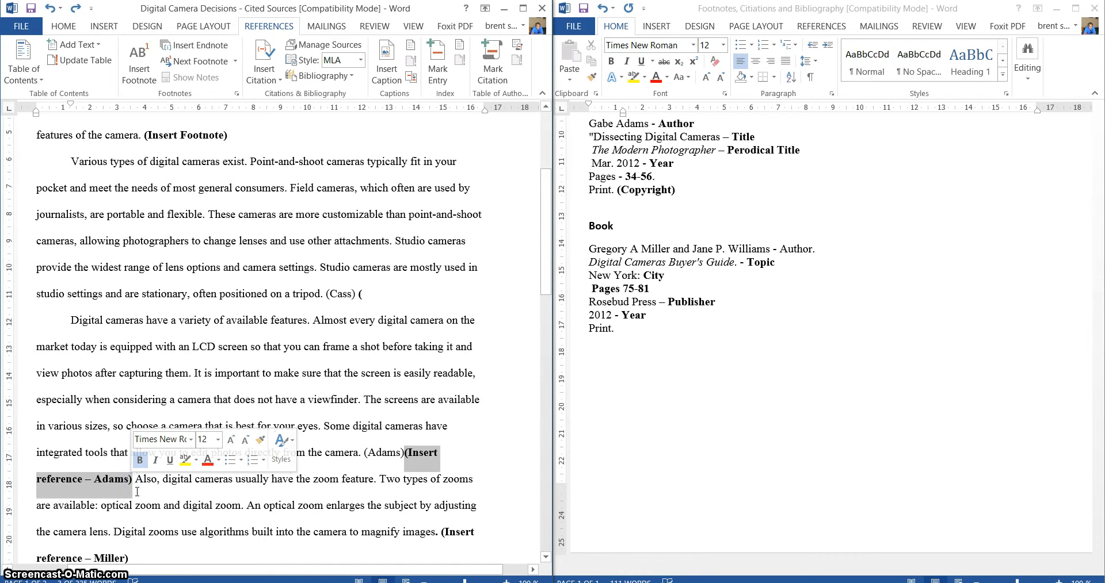
pyautogui.press('Delete')
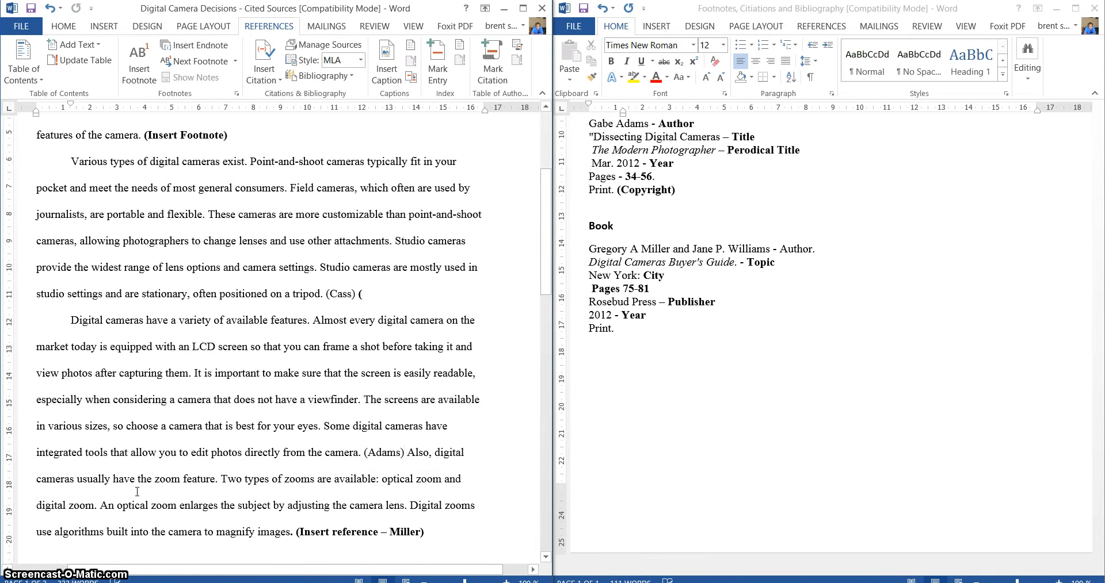
pyautogui.write('.')
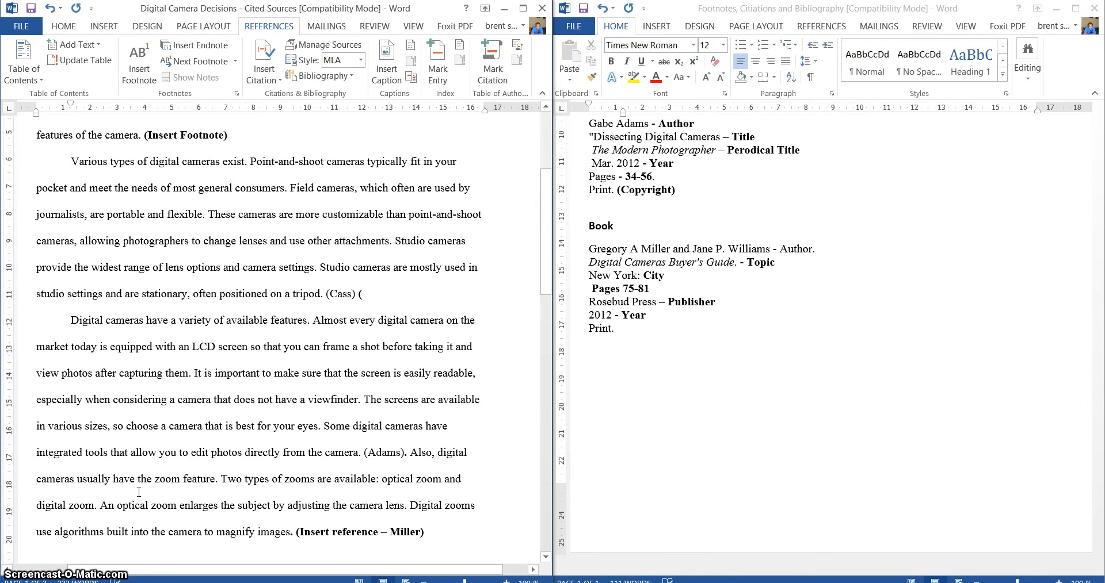
# - Start a new citation source of type Book after the sentence on digital zooms and go to its Author field
pyautogui.scroll(-3, 160, 498)
pyautogui.scroll(-5, 160, 497)
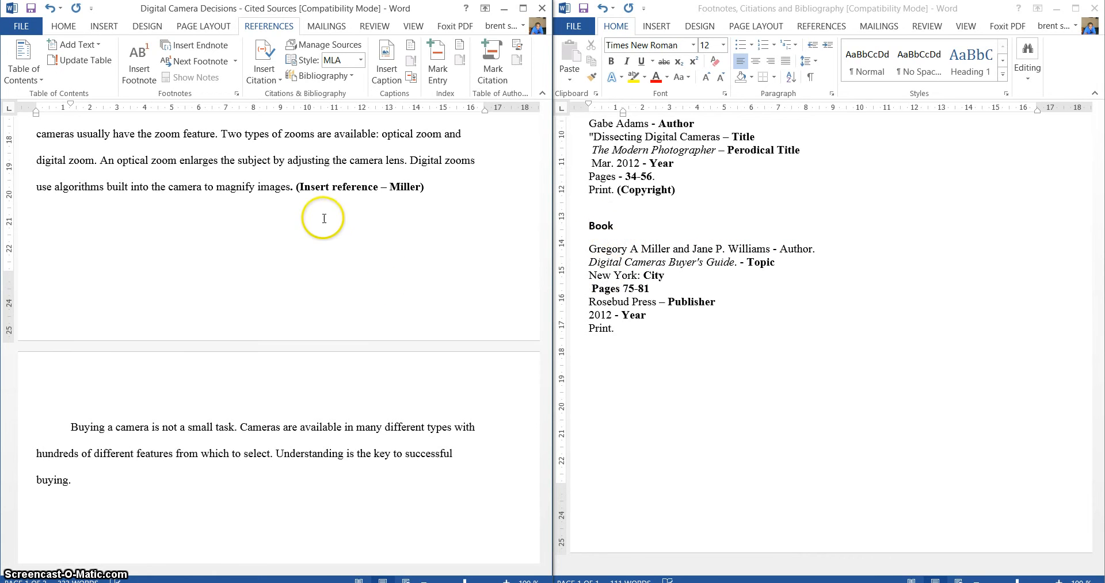
pyautogui.click(294, 187)
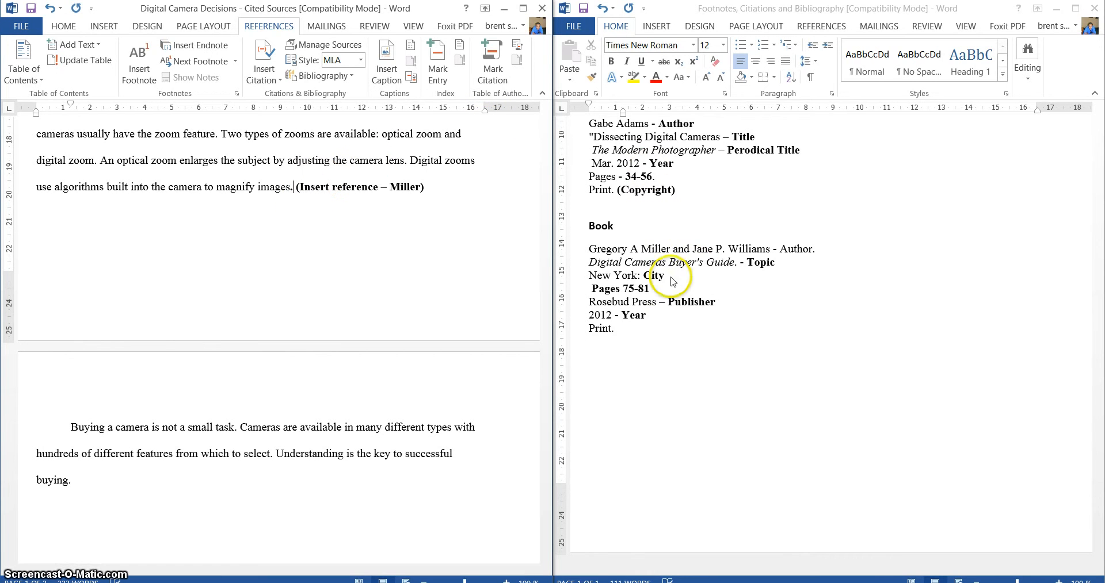
pyautogui.click(280, 80)
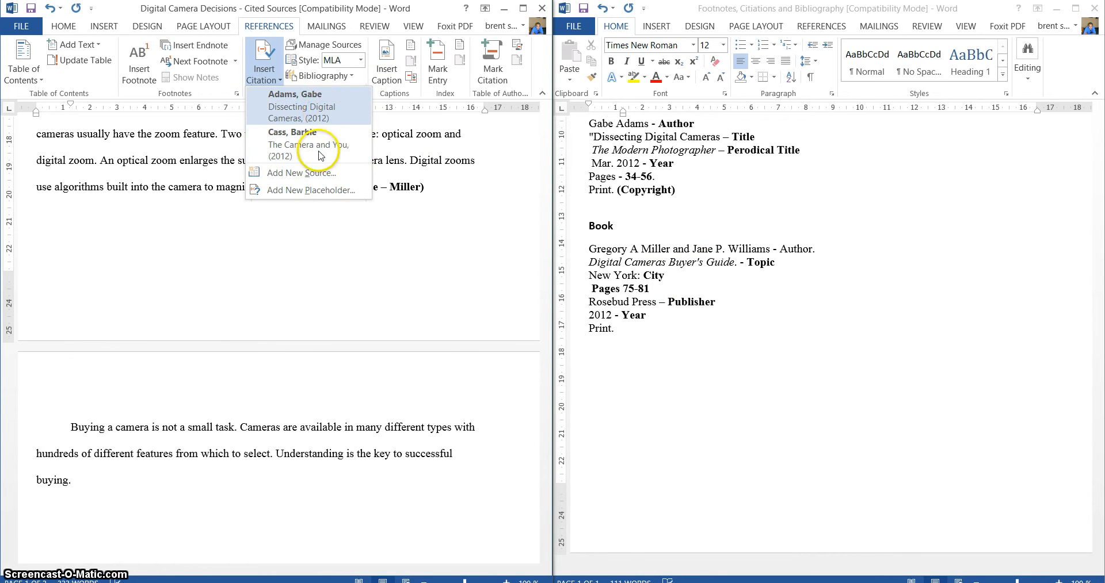
pyautogui.click(318, 175)
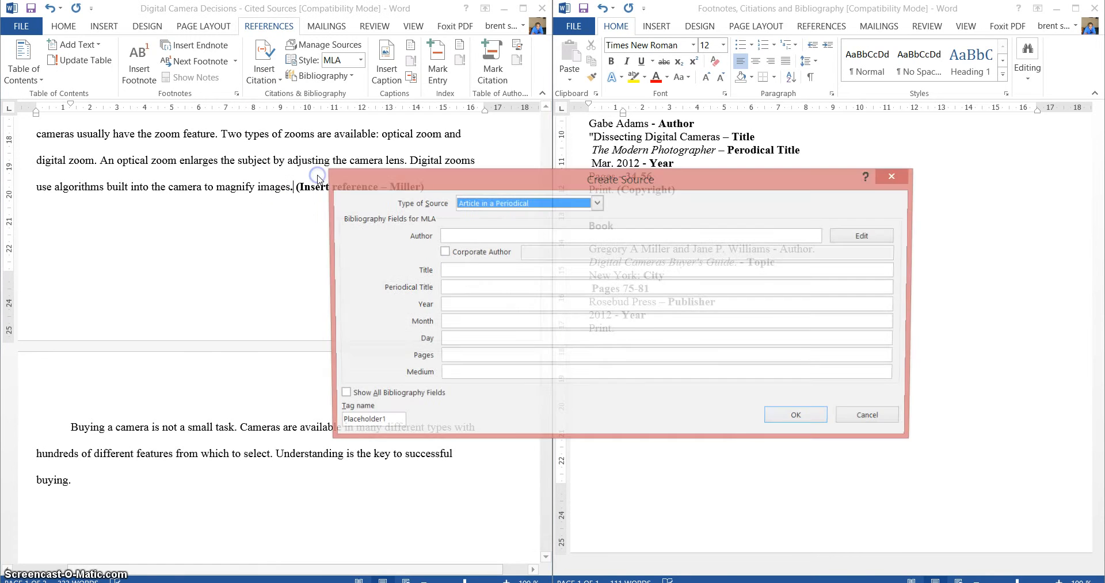
pyautogui.moveTo(471, 173); pyautogui.dragTo(359, 293)
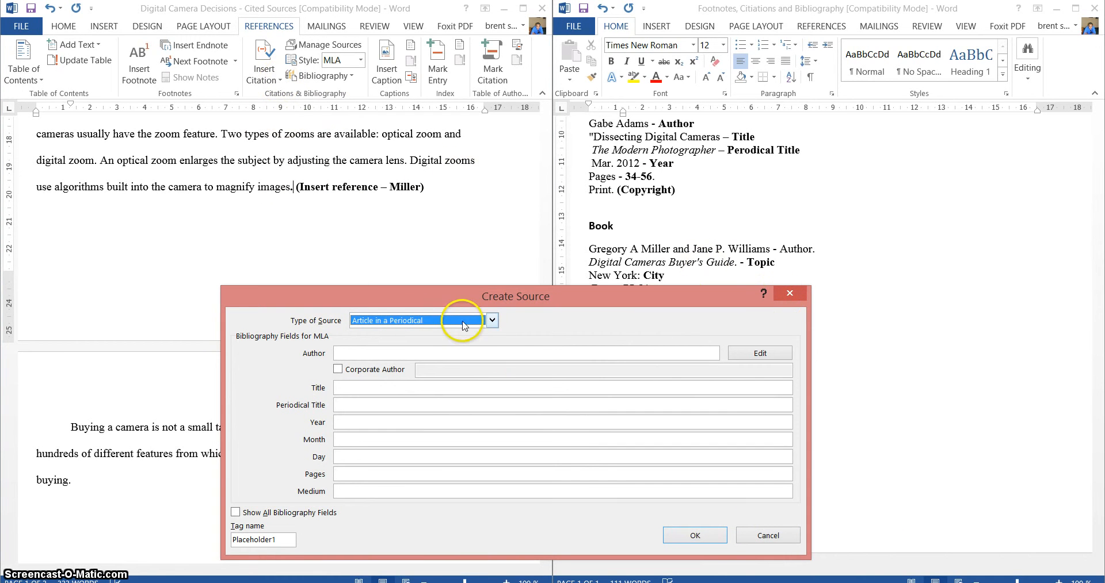
pyautogui.moveTo(481, 296); pyautogui.dragTo(425, 357)
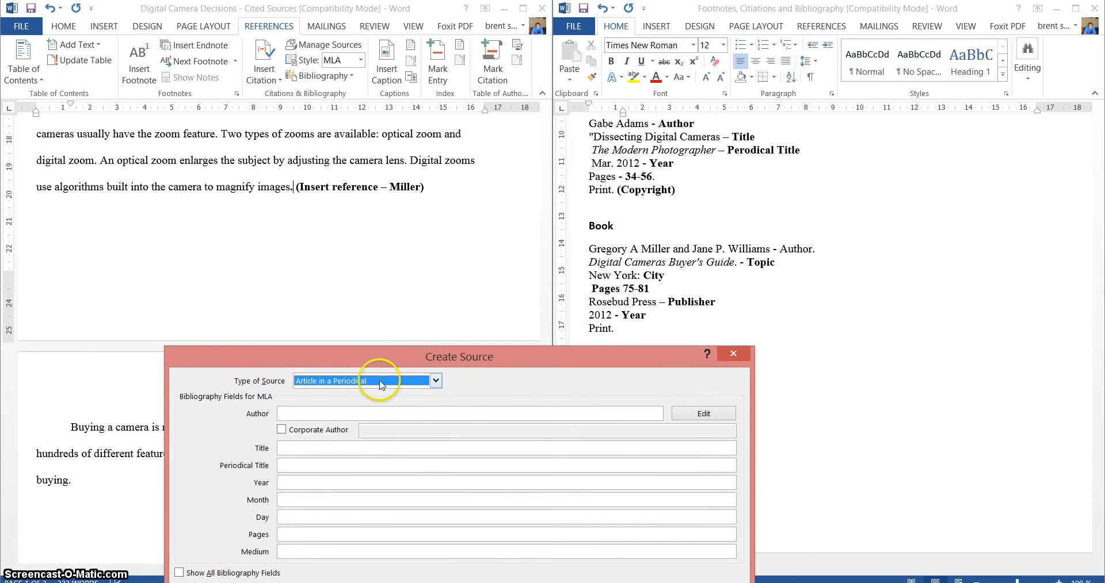
pyautogui.click(436, 380)
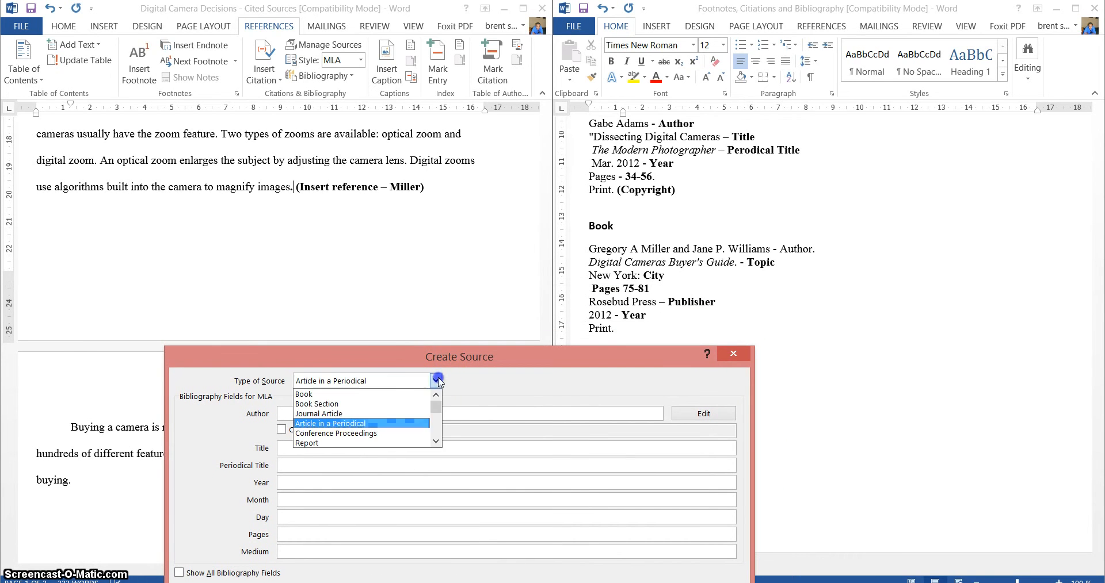
pyautogui.click(404, 393)
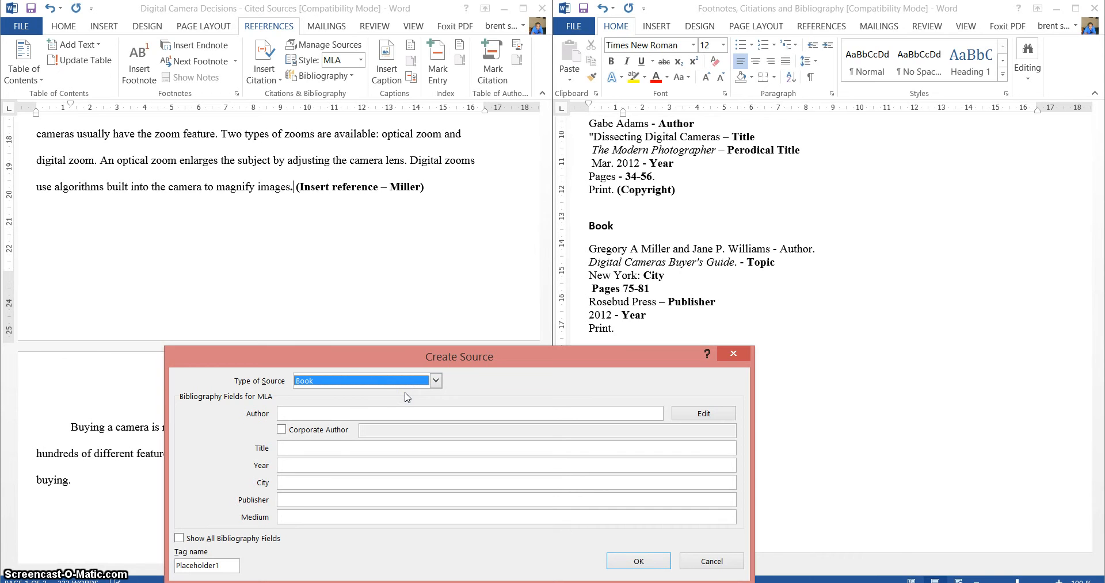
pyautogui.click(382, 411)
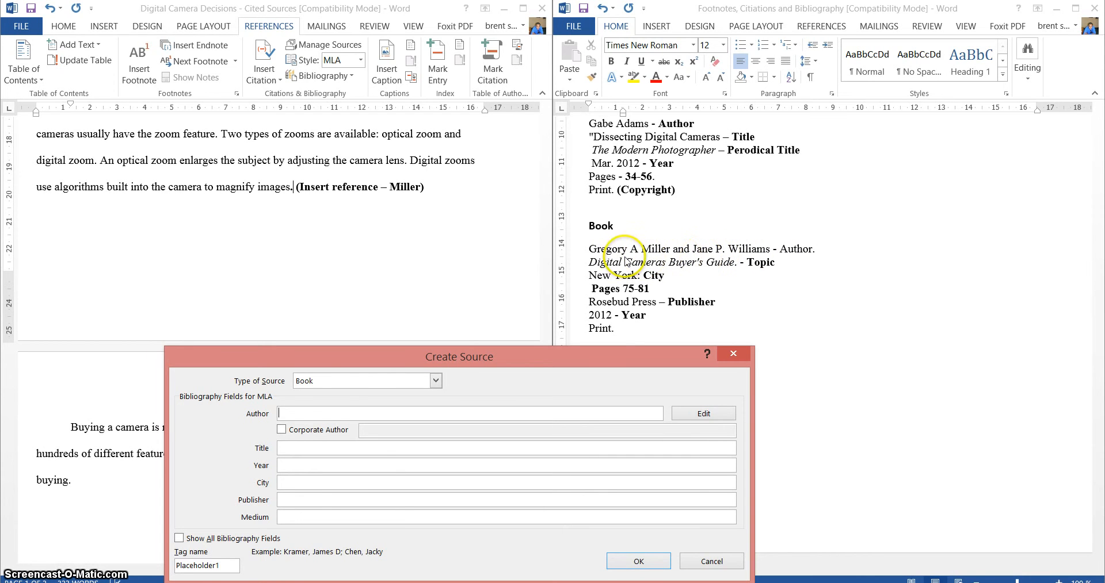
pyautogui.click(302, 414)
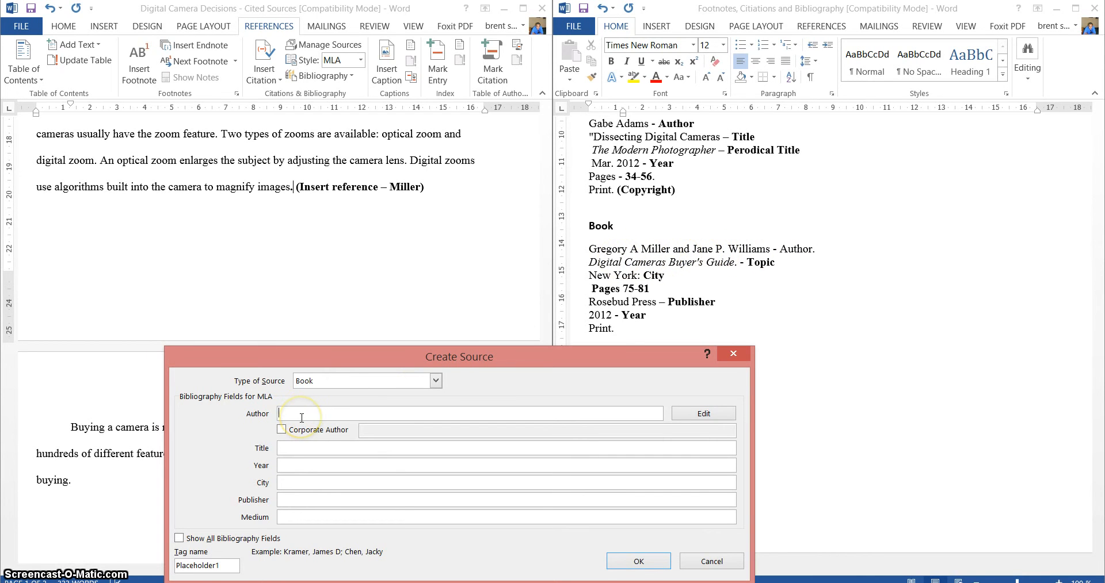
pyautogui.write('Gre')
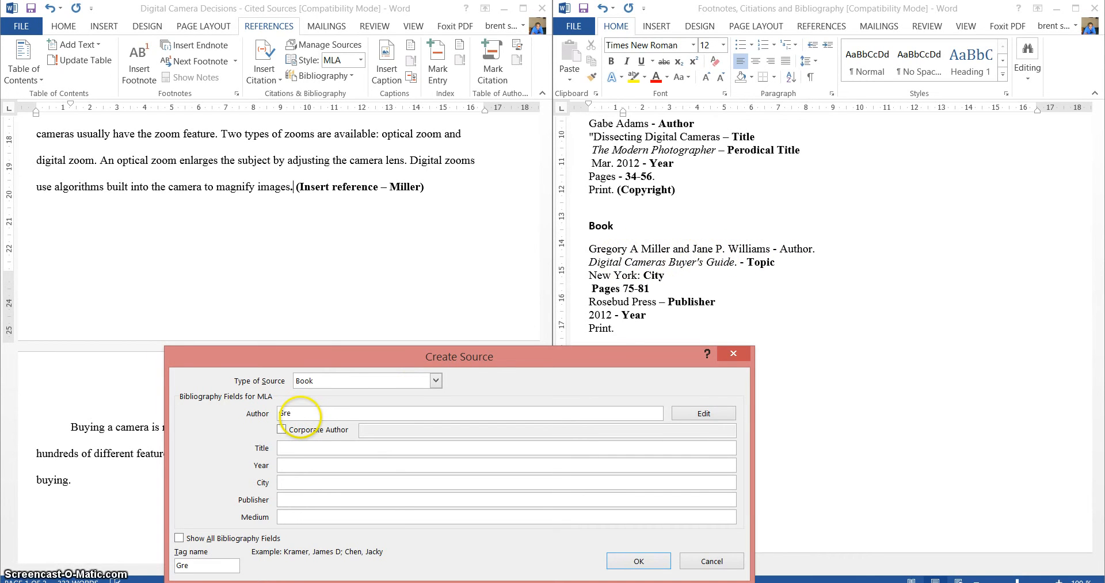
pyautogui.press('BackSpace')
pyautogui.press('BackSpace')
pyautogui.press('BackSpace')
pyautogui.write('G')
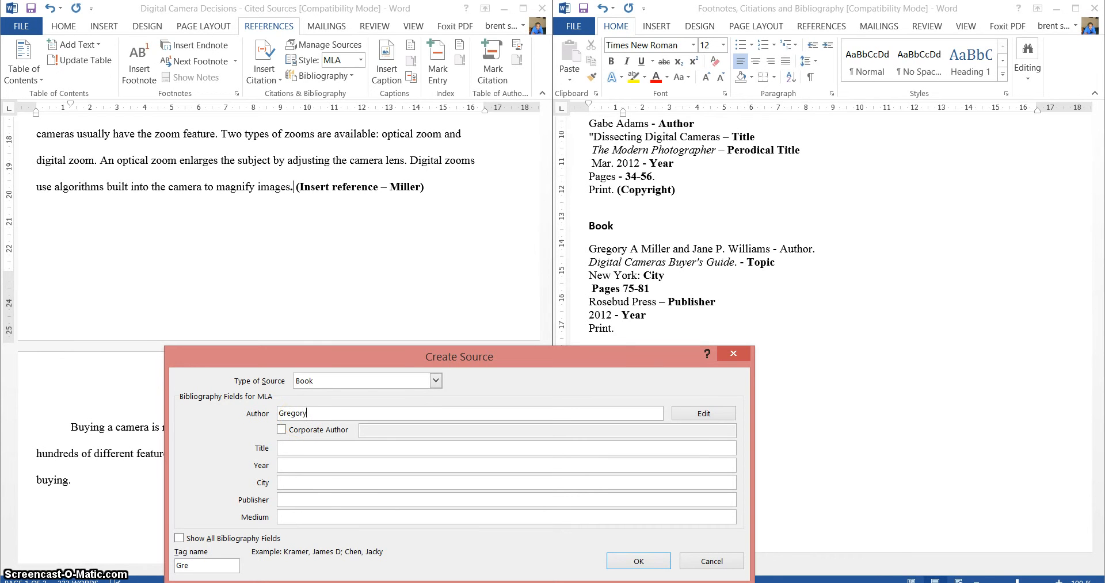
pyautogui.press('BackSpace')
pyautogui.press('BackSpace')
pyautogui.press('BackSpace')
pyautogui.press('BackSpace')
pyautogui.press('BackSpace')
pyautogui.press('BackSpace')
pyautogui.press('BackSpace')
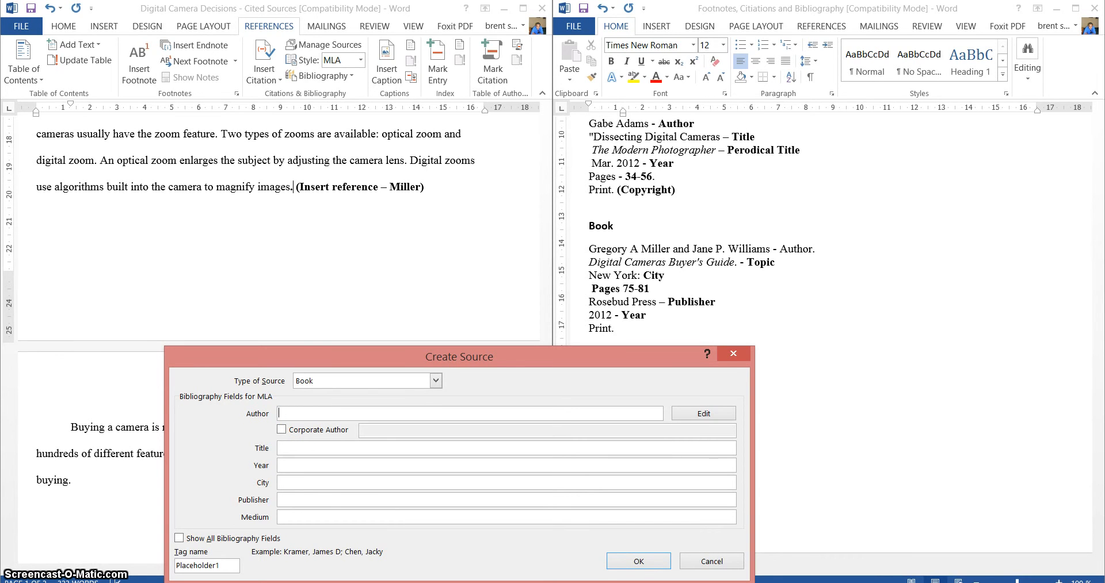
pyautogui.write('Miller')
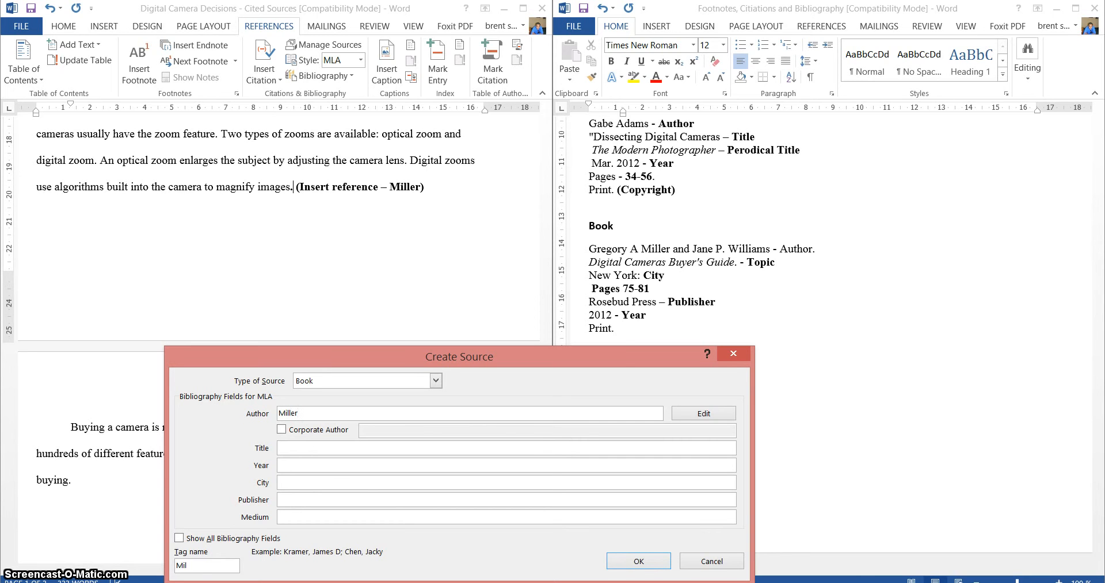
pyautogui.write('e')
pyautogui.press('BackSpace')
pyautogui.press('BackSpace')
pyautogui.press('BackSpace')
pyautogui.press('BackSpace')
pyautogui.press('BackSpace')
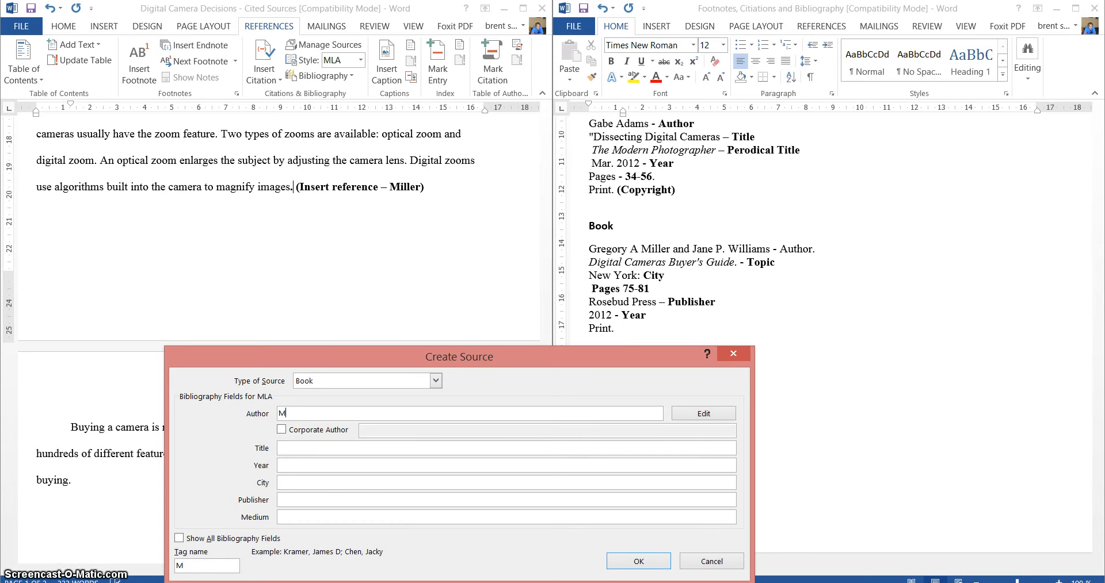
# - Enter both authors' names from the Book details as the source's authors, separated by a semicolon
pyautogui.write('Gregory')
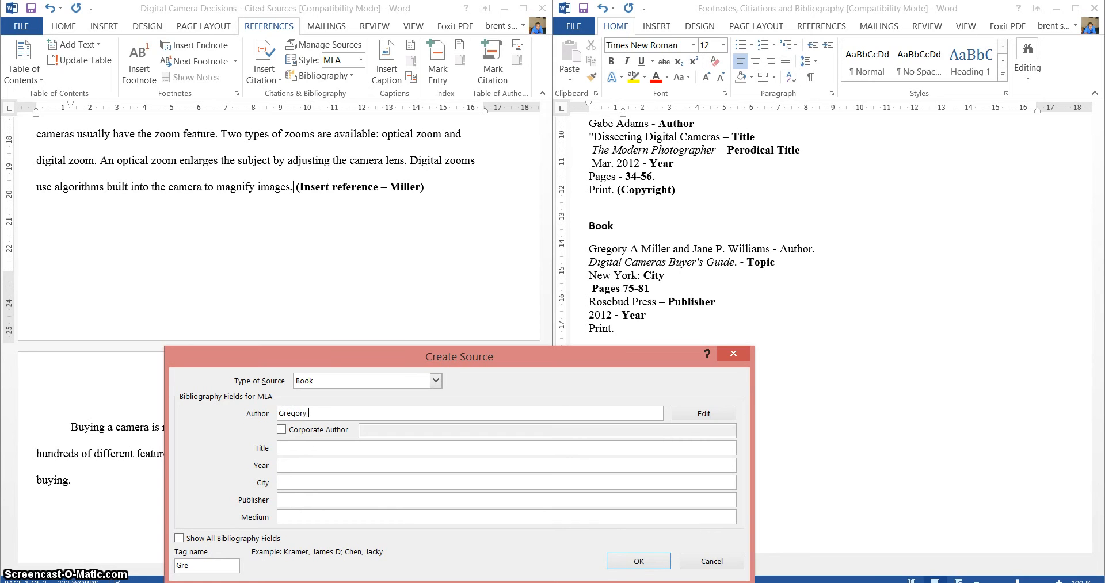
pyautogui.write(' Miller; Ja')
pyautogui.write('ne Williams')
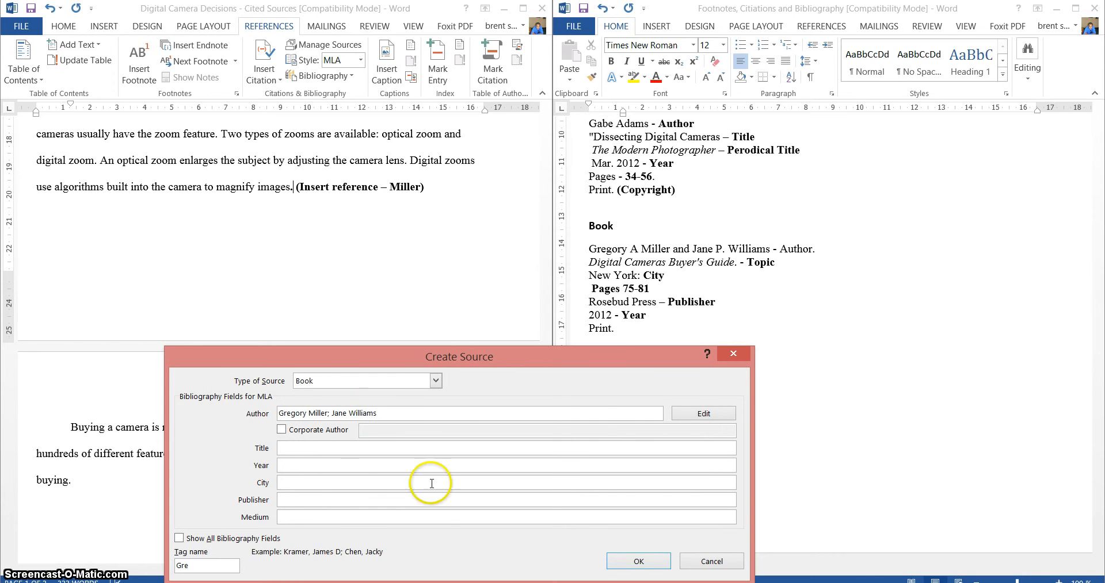
pyautogui.click(703, 413)
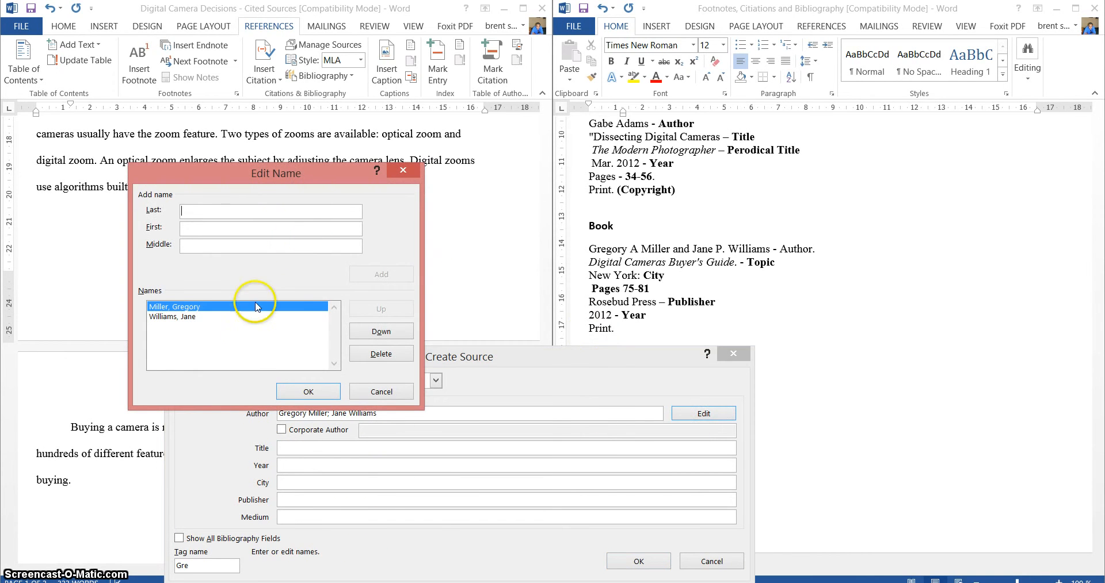
pyautogui.click(193, 211)
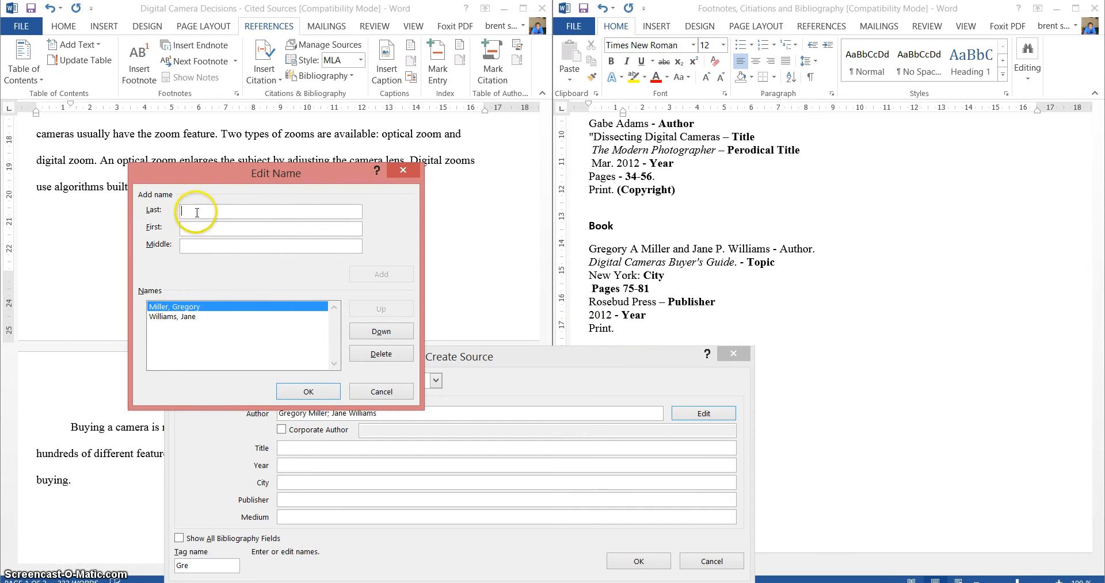
pyautogui.write('ad')
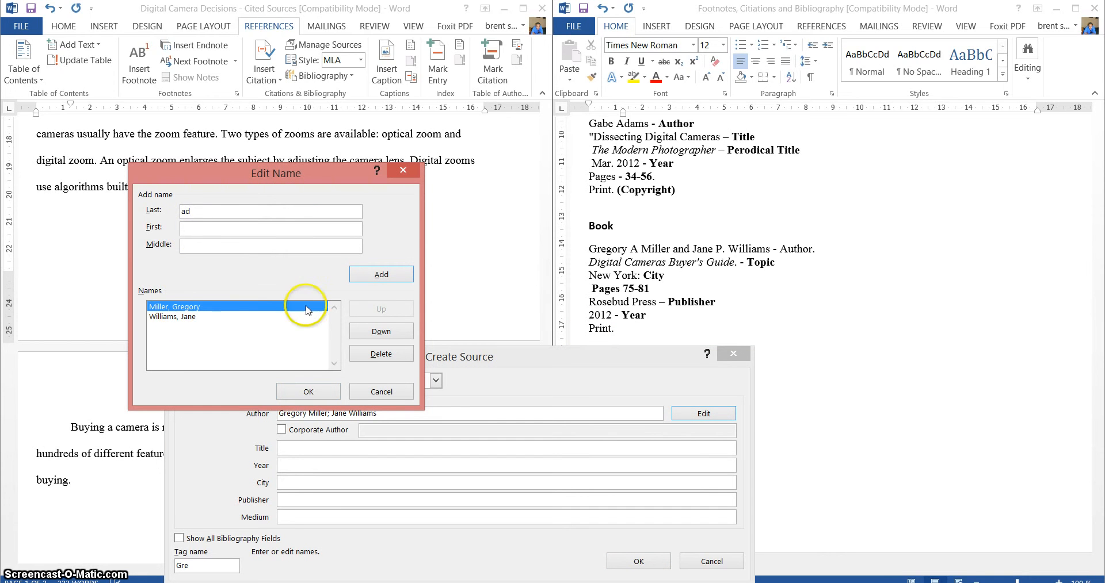
pyautogui.click(233, 317)
pyautogui.click(379, 360)
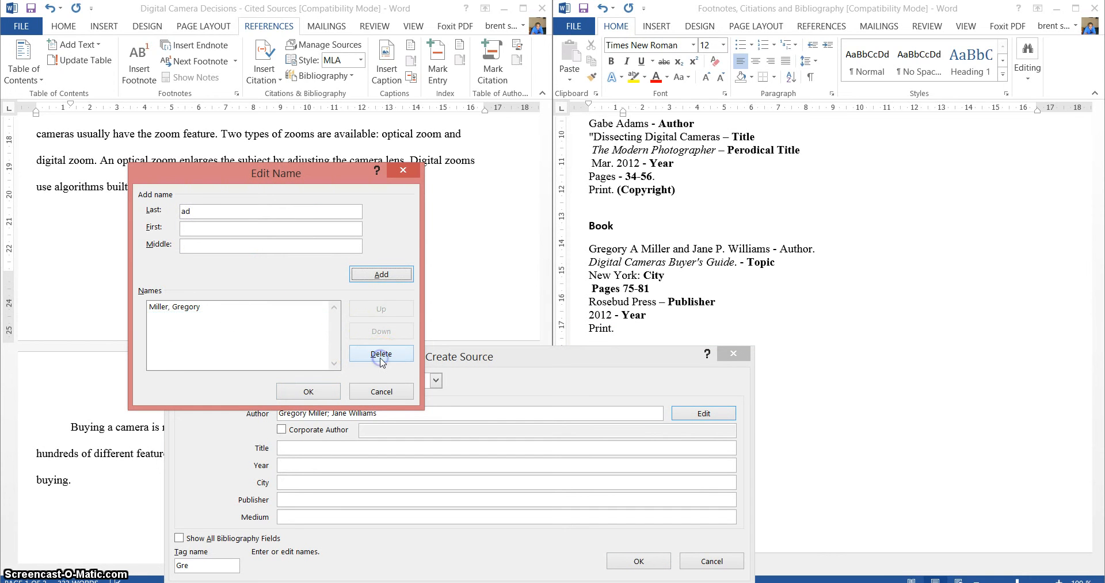
pyautogui.click(404, 175)
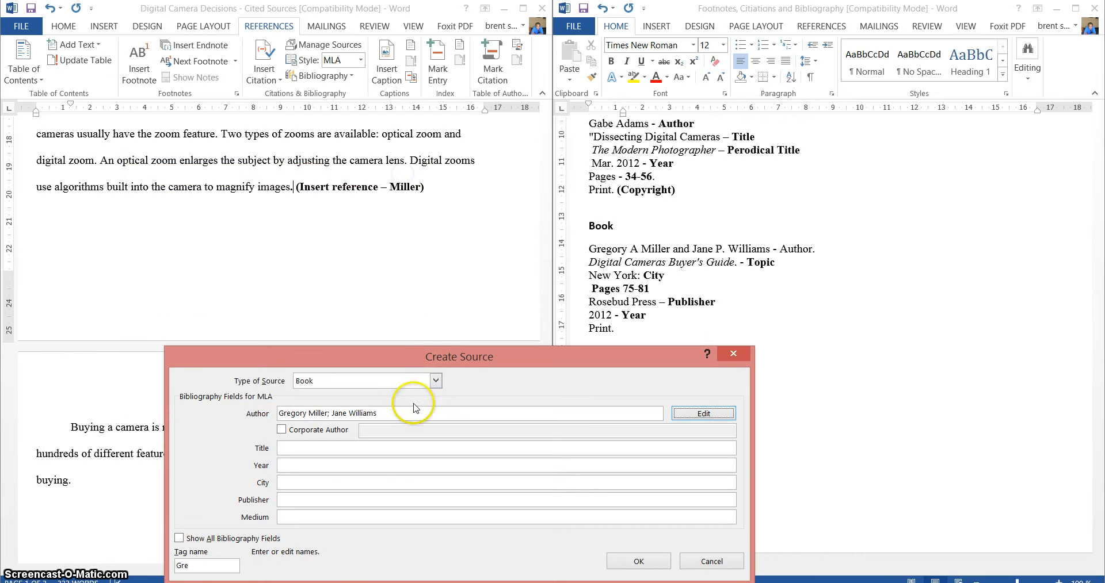
# - Replace the second author of the book source with an entry that has separate last and first names from the Book details
pyautogui.moveTo(392, 413); pyautogui.dragTo(334, 412)
pyautogui.press('BackSpace')
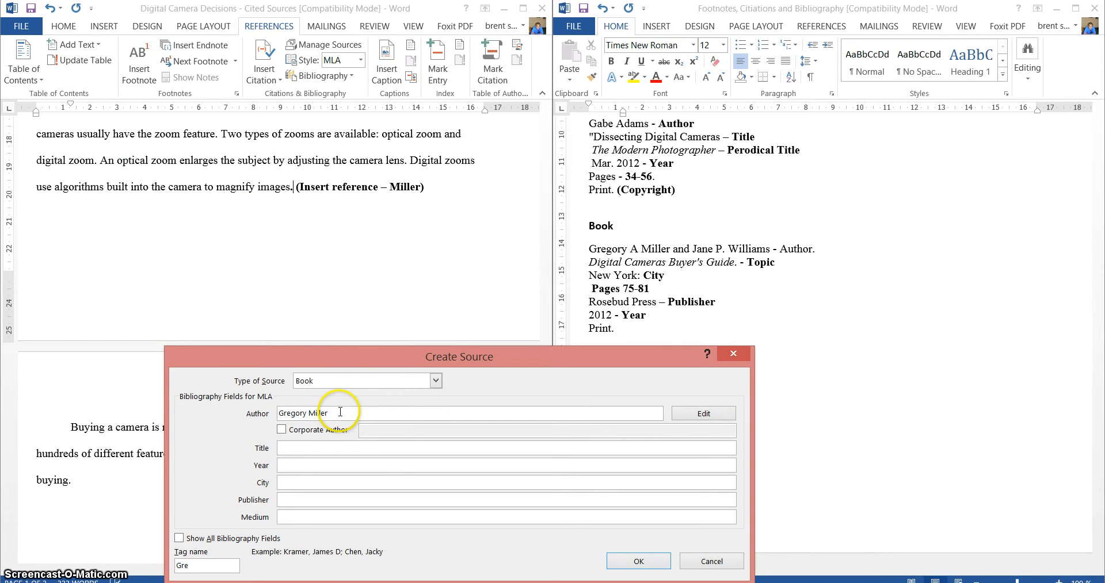
pyautogui.click(697, 418)
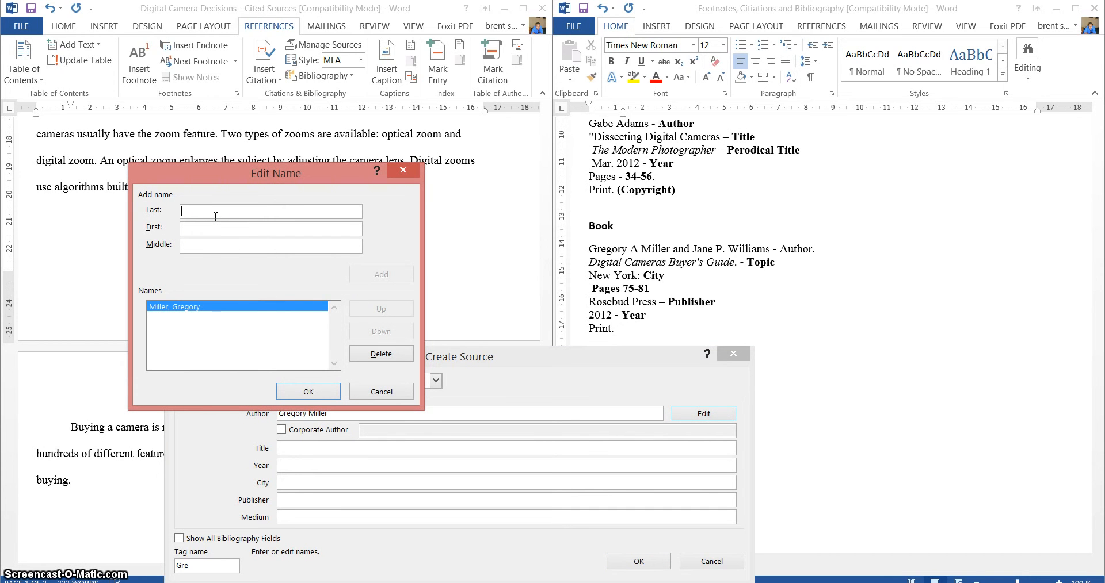
pyautogui.write('Jane')
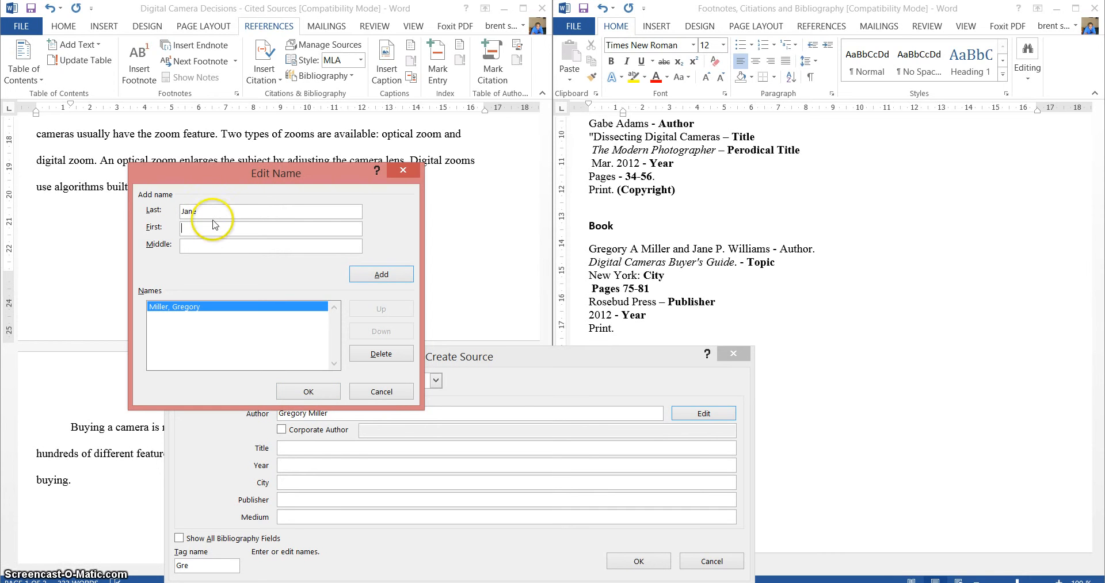
pyautogui.moveTo(220, 211); pyautogui.dragTo(128, 211)
pyautogui.write('William')
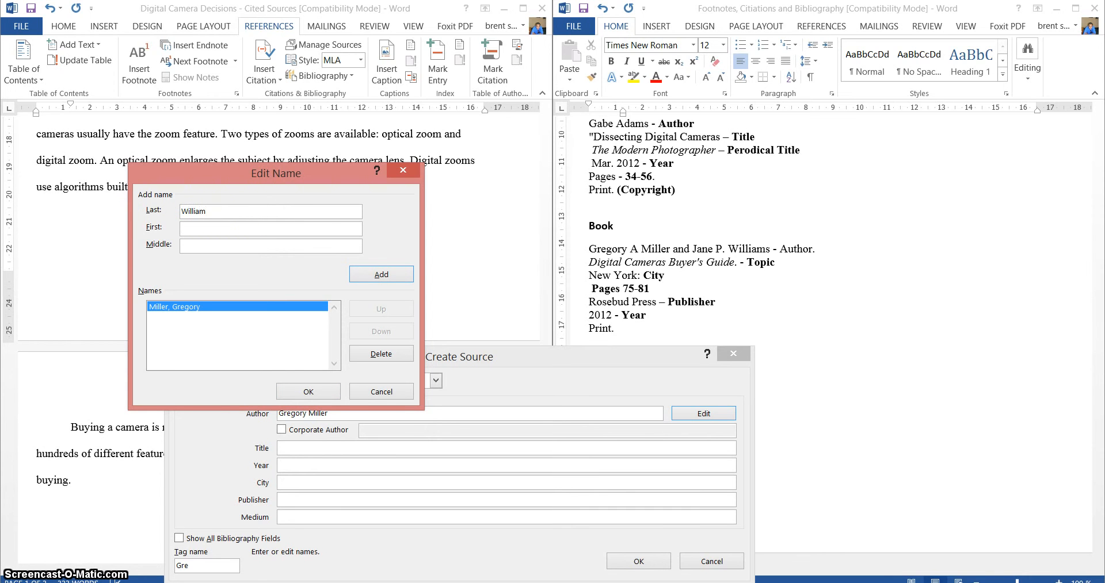
pyautogui.write('s')
pyautogui.press('Tab')
pyautogui.write('Jane')
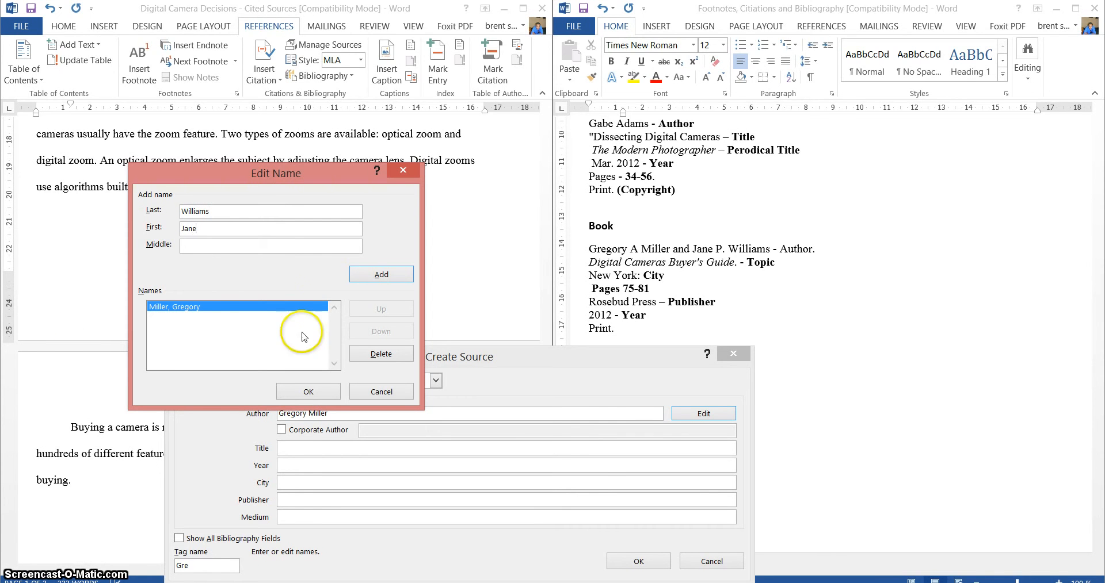
pyautogui.click(374, 275)
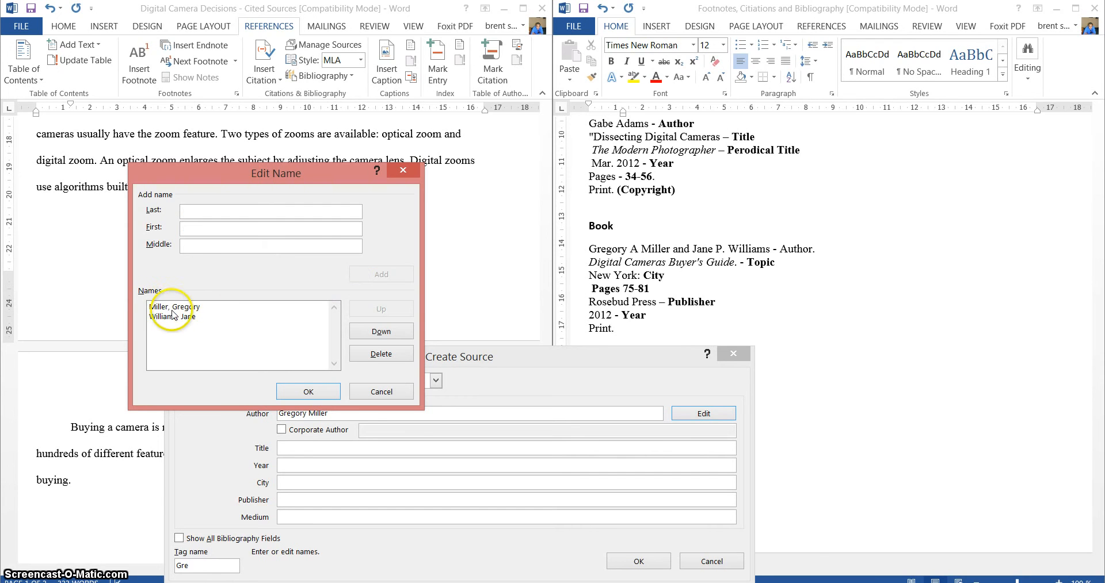
pyautogui.click(309, 394)
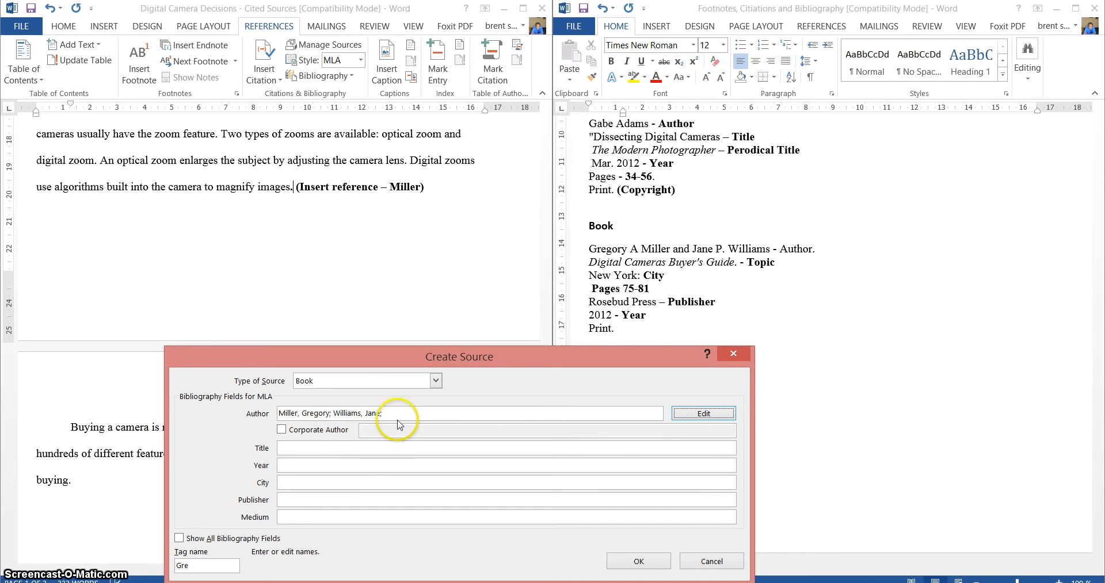
# - Fill in the book source with title Digital Cameras Buyer's Guide, year 2012, city New York and publisher Rosebud Press
pyautogui.click(357, 448)
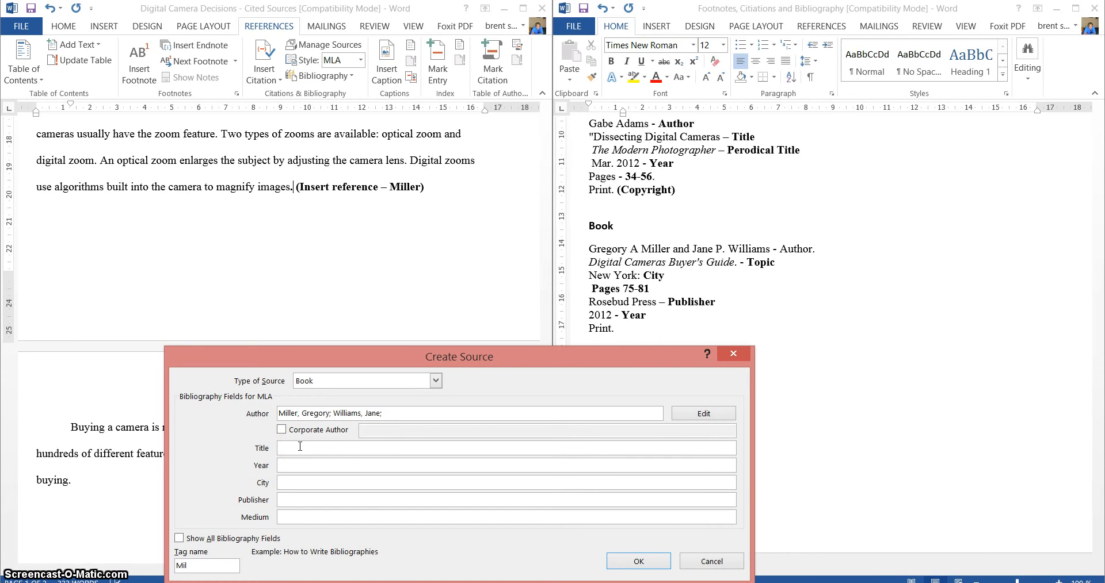
pyautogui.write("Digital Cameras BUyer'sGuide")
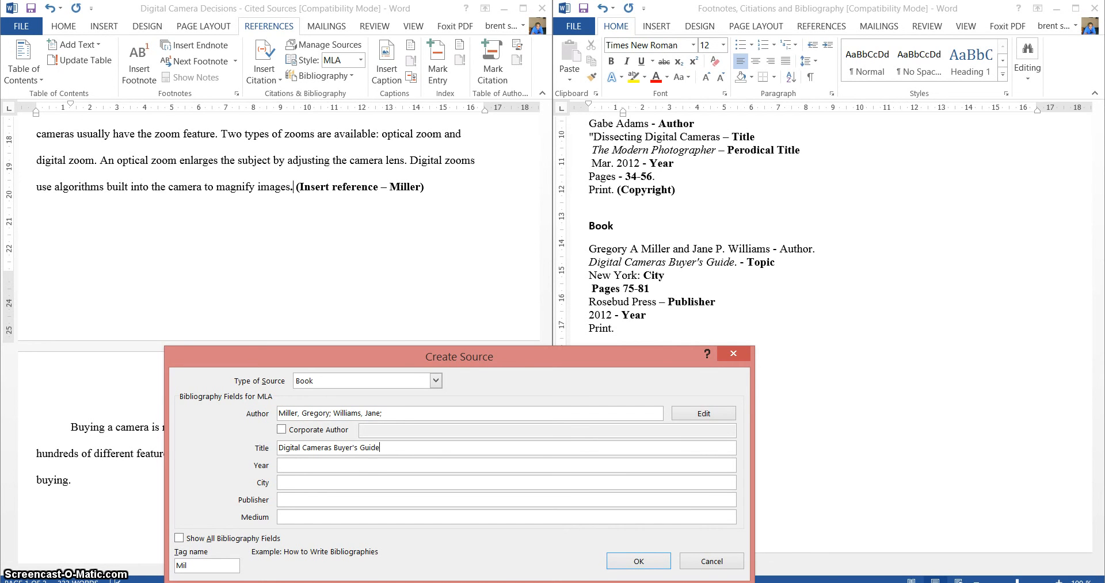
pyautogui.press('Tab')
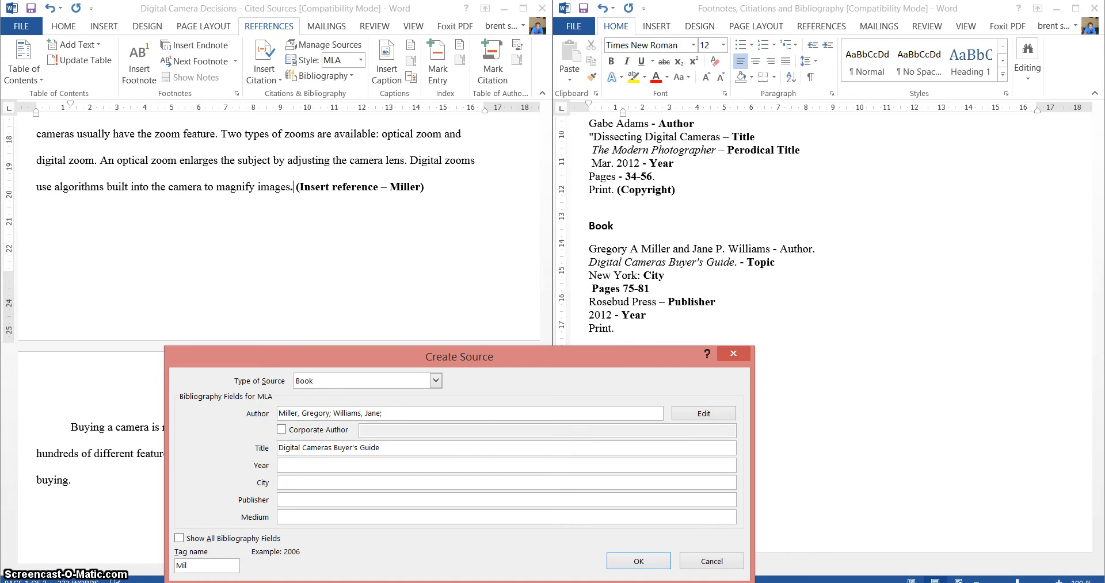
pyautogui.write('2012')
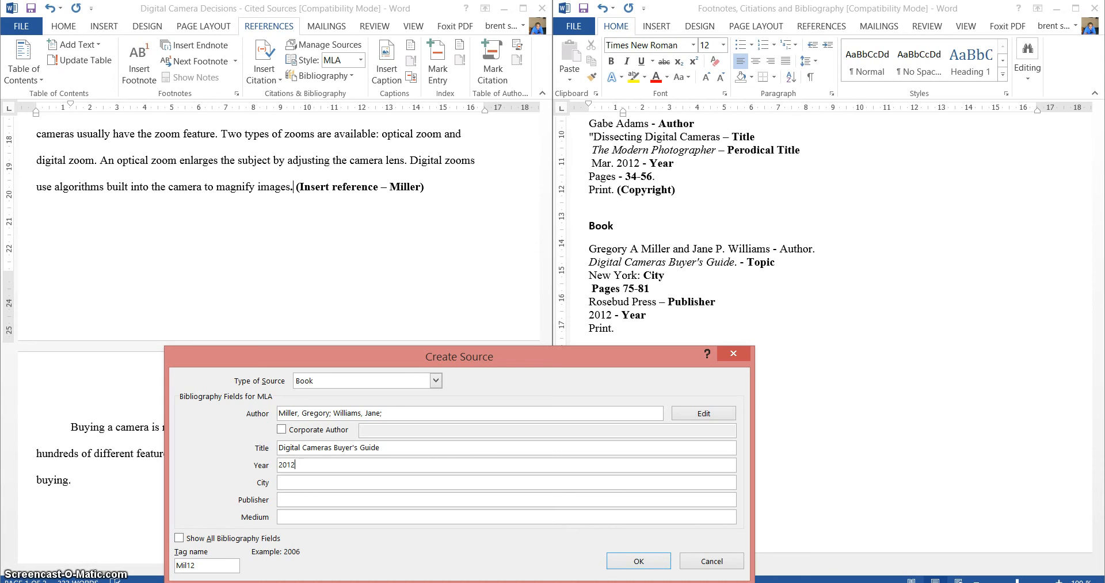
pyautogui.press('Tab')
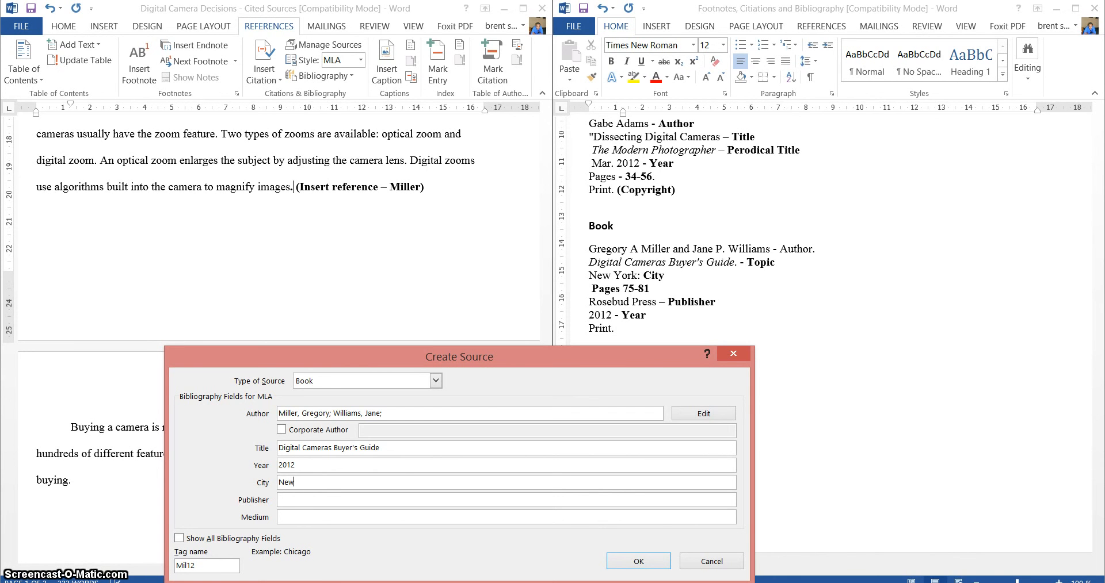
pyautogui.write('New York')
pyautogui.press('Tab')
pyautogui.write('Rosebud Press')
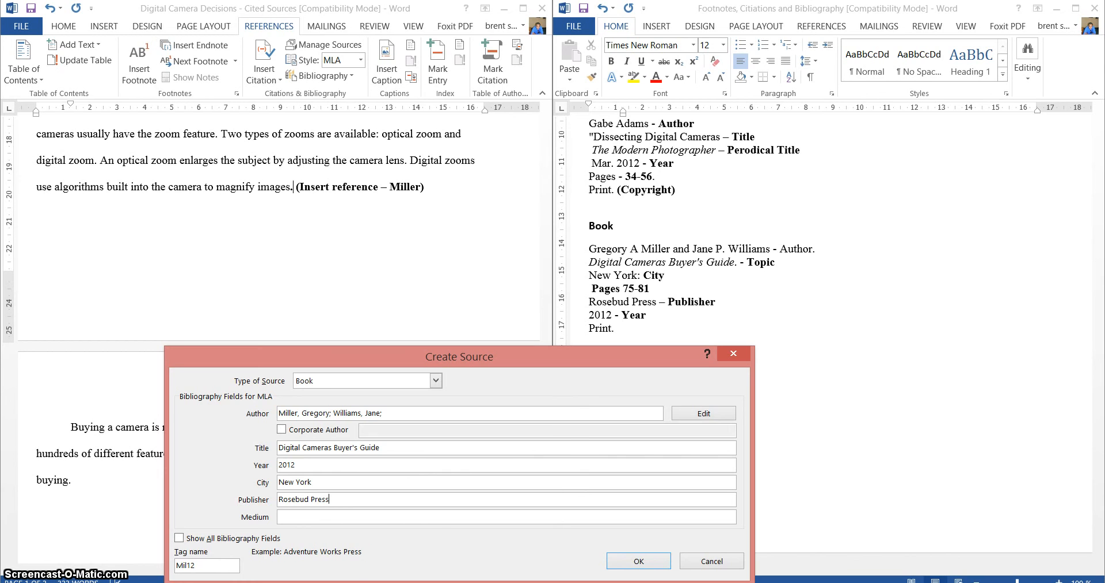
# - Show all bibliography fields, set the Editor to Print, and save the book source to insert its citation
pyautogui.click(242, 539)
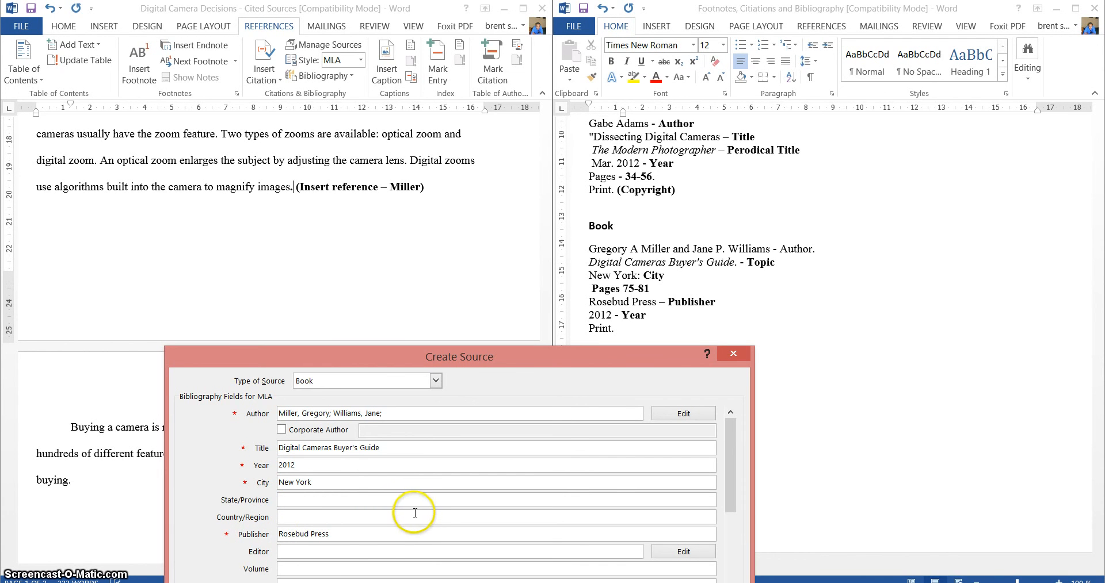
pyautogui.click(331, 552)
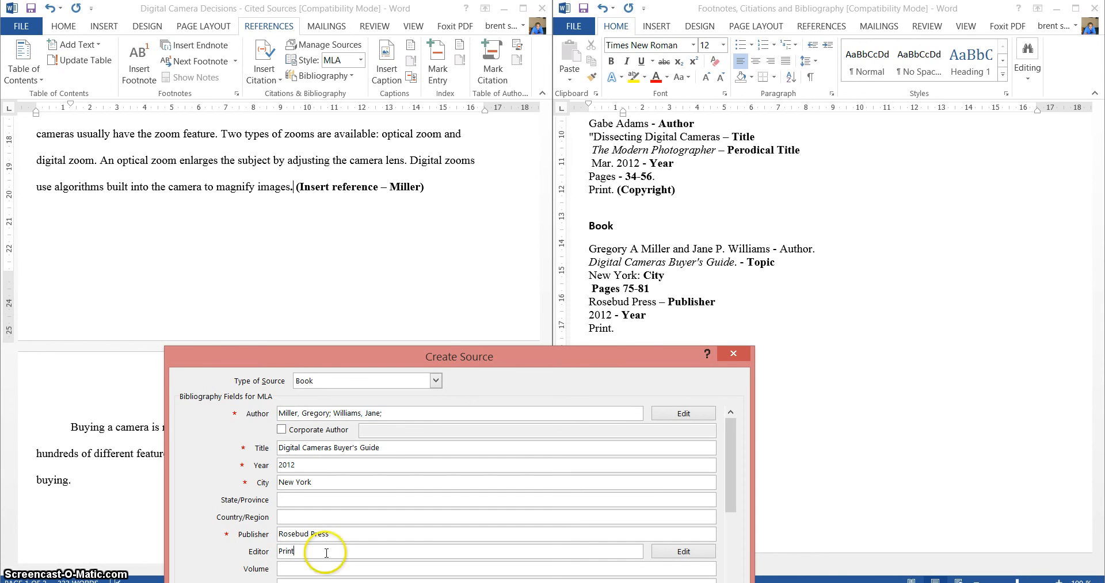
pyautogui.moveTo(456, 360); pyautogui.dragTo(456, 235)
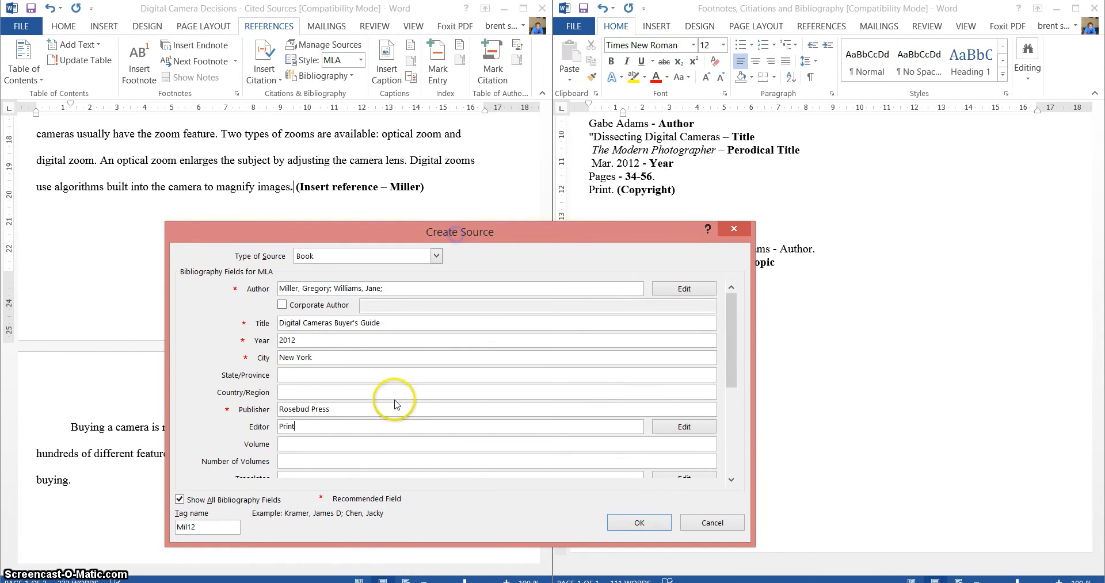
pyautogui.moveTo(734, 355); pyautogui.dragTo(726, 441)
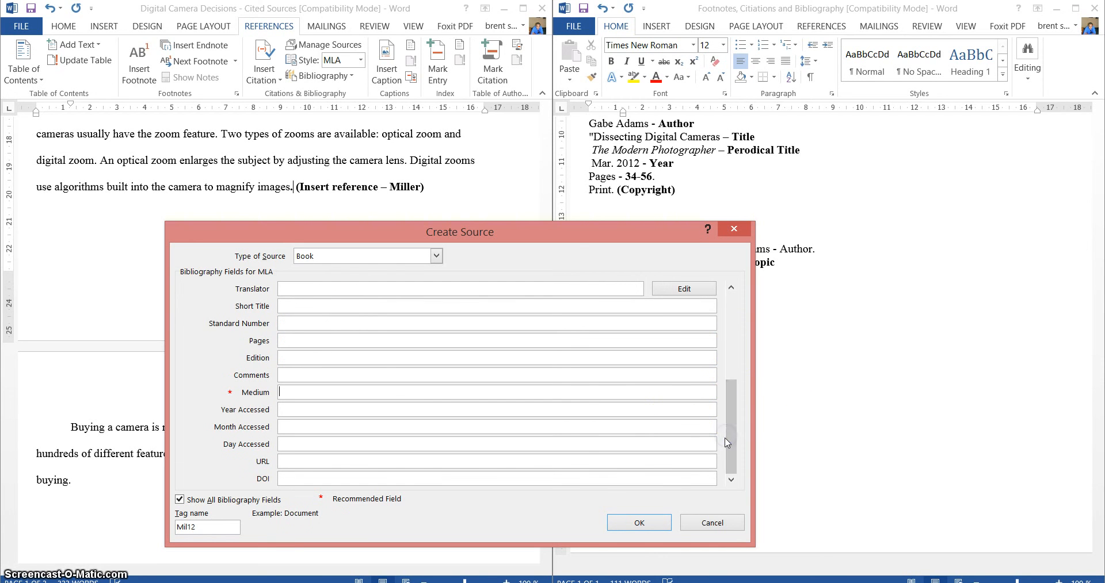
pyautogui.click(731, 313)
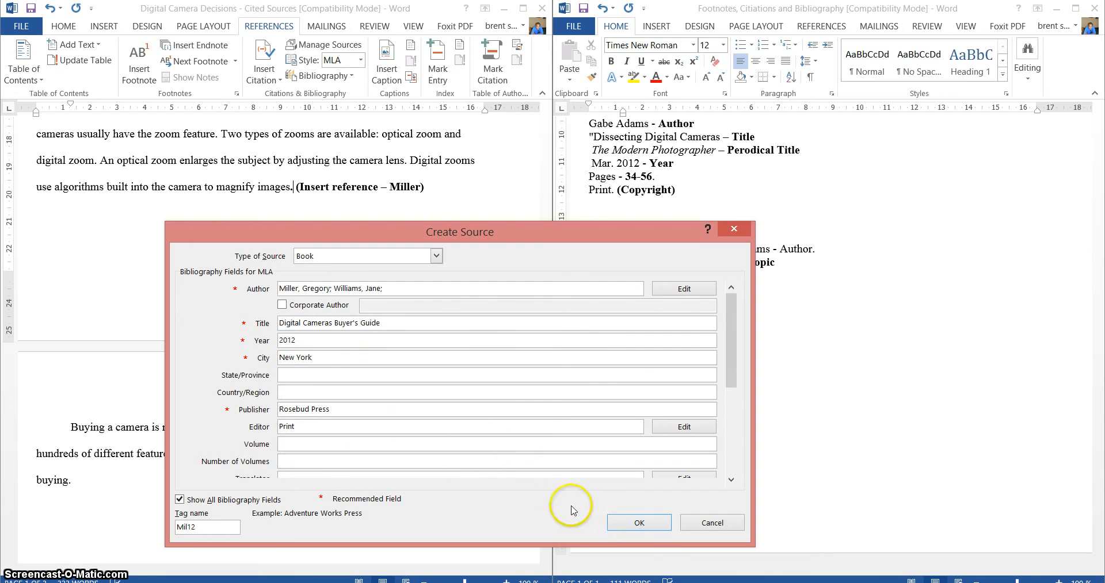
pyautogui.click(637, 524)
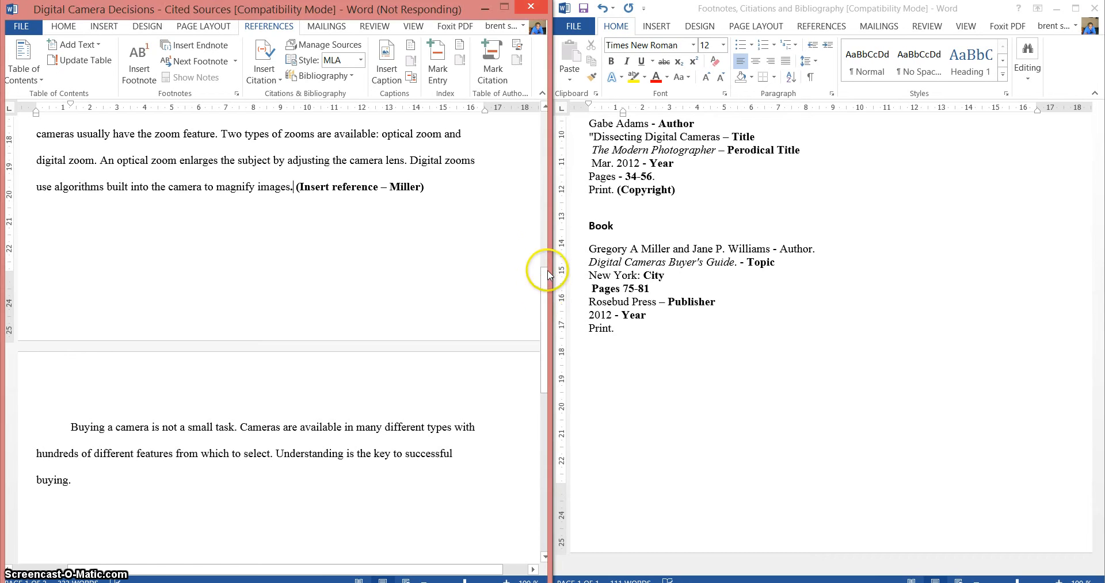
# - Review the Cited Works entries against the citations in the paper, down to its concluding paragraph
pyautogui.scroll(6, 723, 277)
pyautogui.scroll(4, 590, 295)
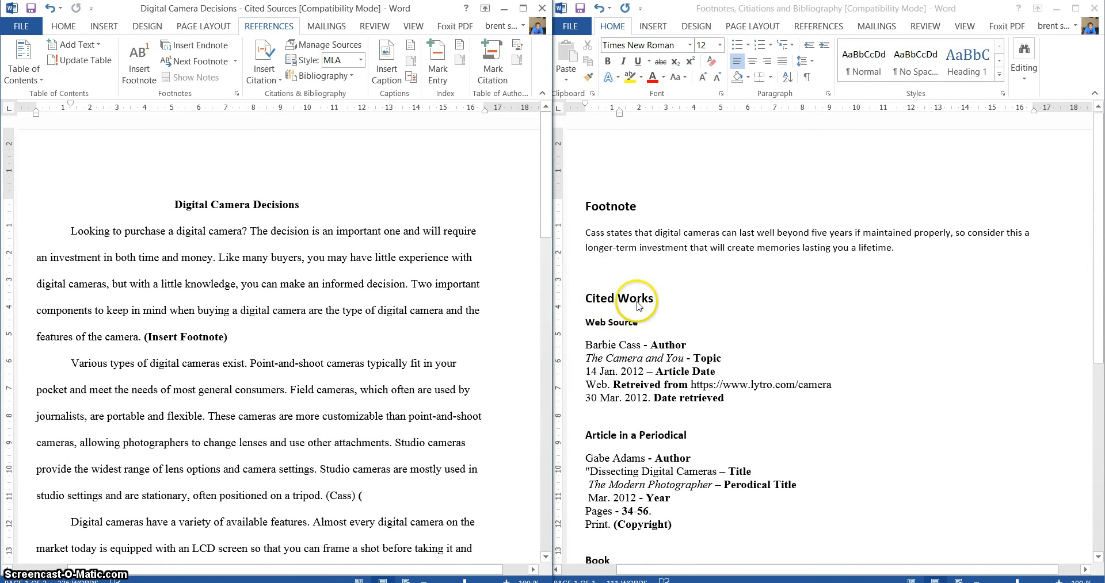
pyautogui.scroll(-1, 655, 292)
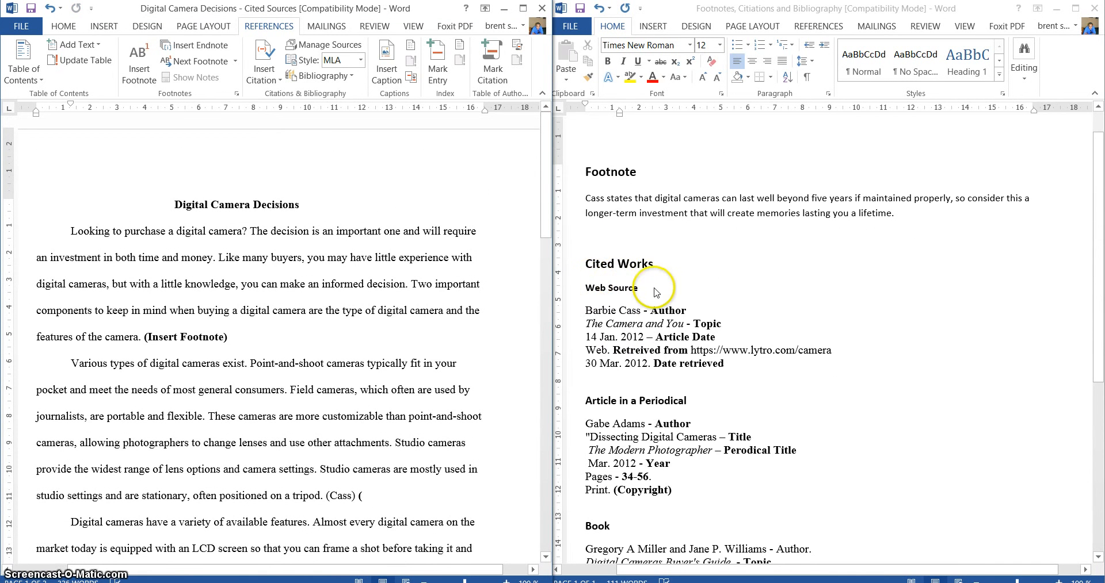
pyautogui.scroll(-2, 653, 298)
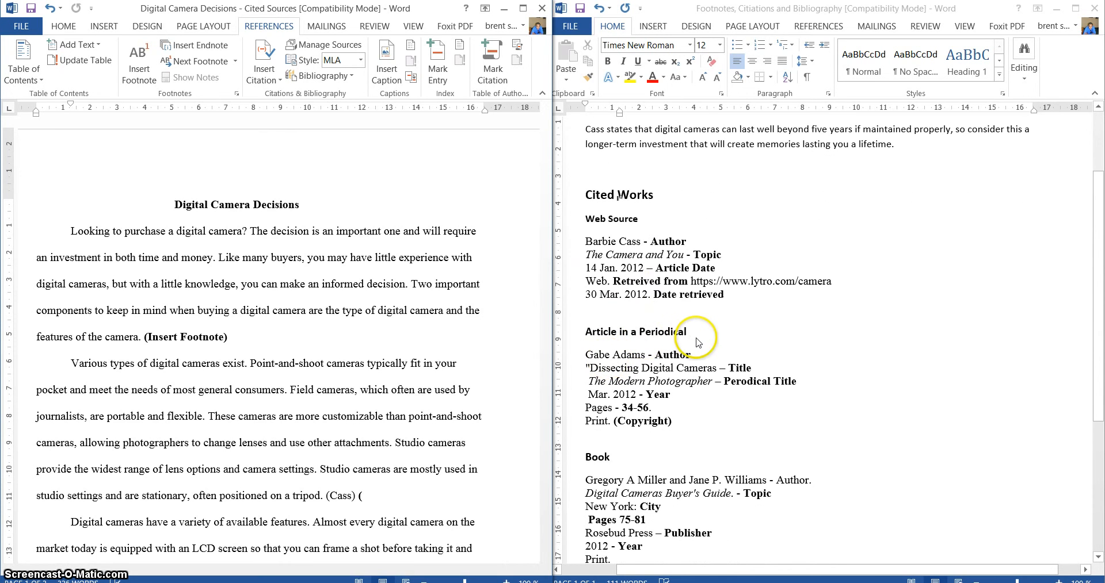
pyautogui.scroll(-3, 697, 341)
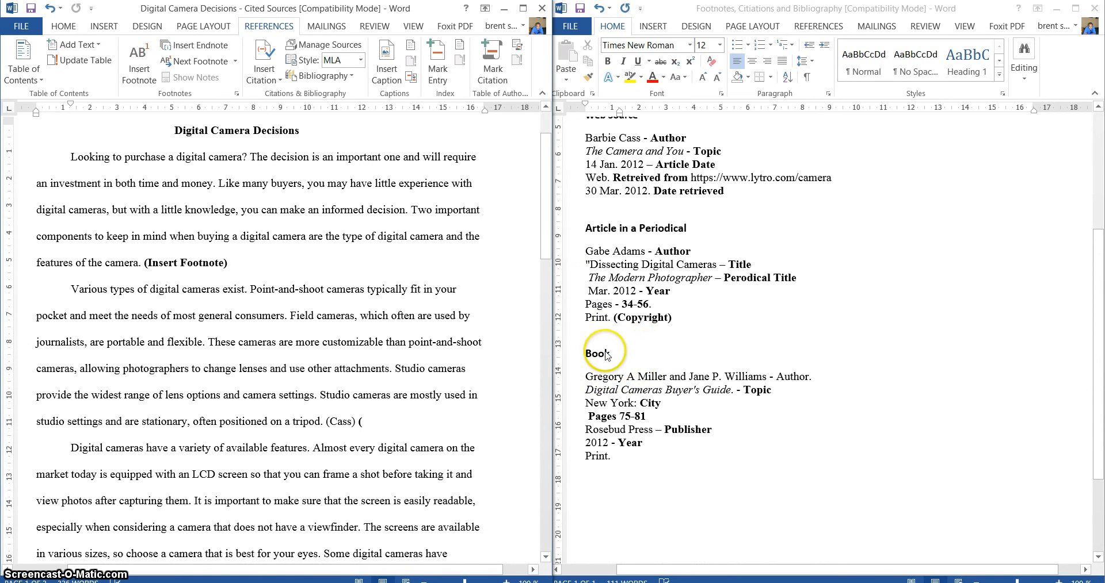
pyautogui.scroll(-5, 332, 322)
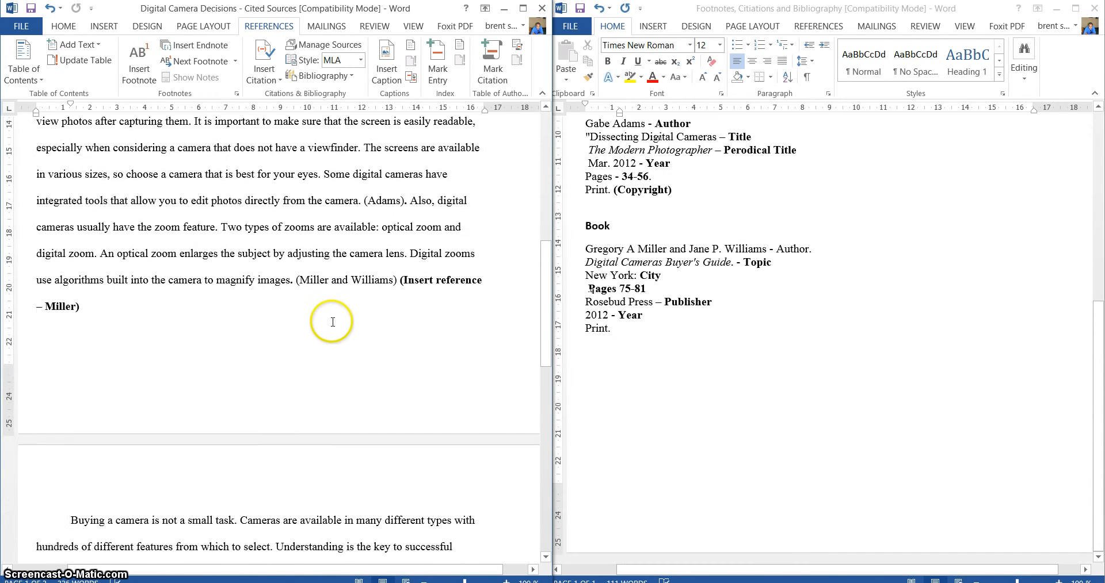
pyautogui.scroll(-4, 333, 322)
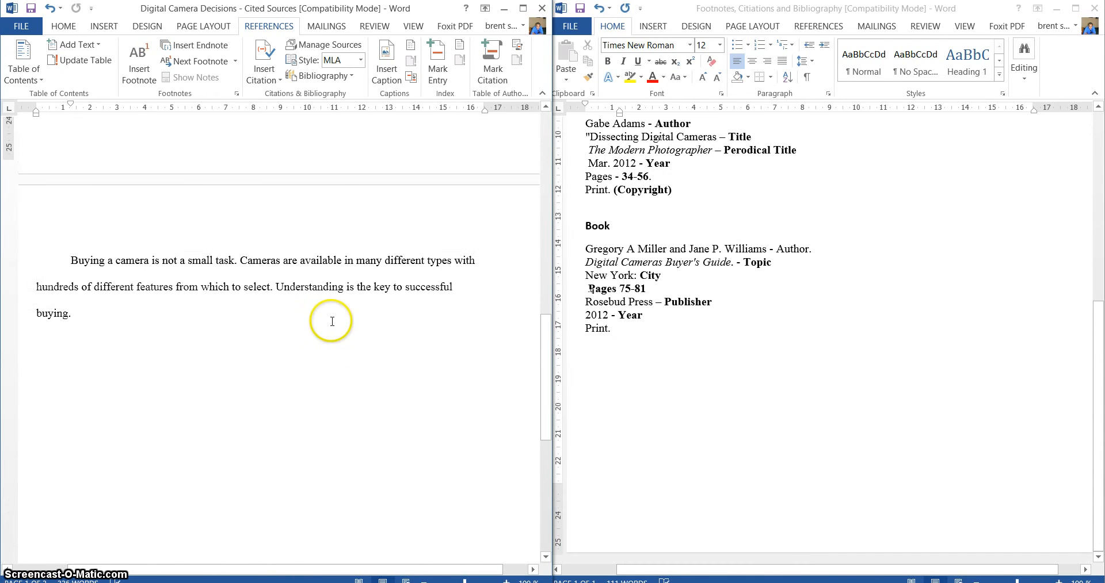
# - Add blank lines below the concluding paragraph until the insertion point reaches the start of a new page
pyautogui.click(48, 333)
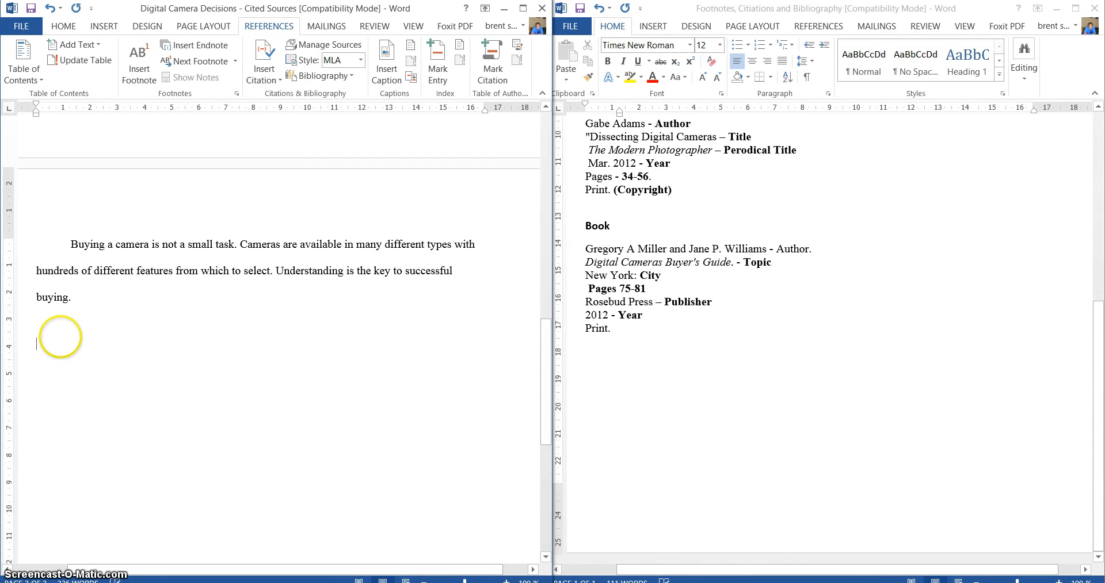
pyautogui.press('Return')
pyautogui.press('Return')
pyautogui.press('Return')
pyautogui.press('Return')
pyautogui.press('Return')
pyautogui.press('Return')
pyautogui.press('Return')
pyautogui.press('Return')
pyautogui.press('Return')
pyautogui.press('Return')
pyautogui.press('Return')
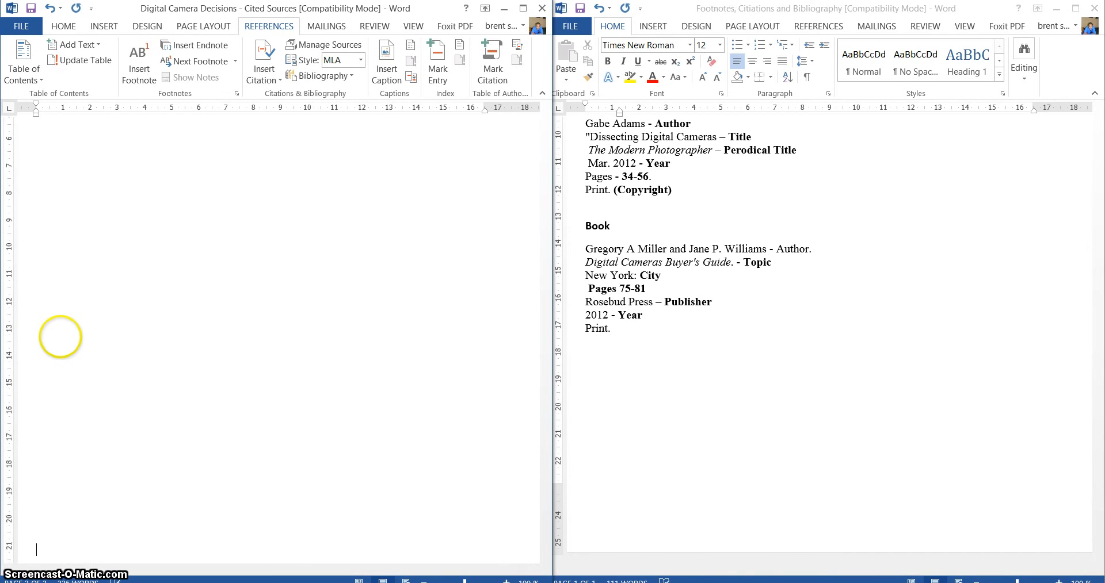
pyautogui.press('Return')
pyautogui.press('Return')
pyautogui.press('Return')
pyautogui.press('Return')
pyautogui.press('Return')
pyautogui.press('Return')
pyautogui.press('Return')
pyautogui.press('Return')
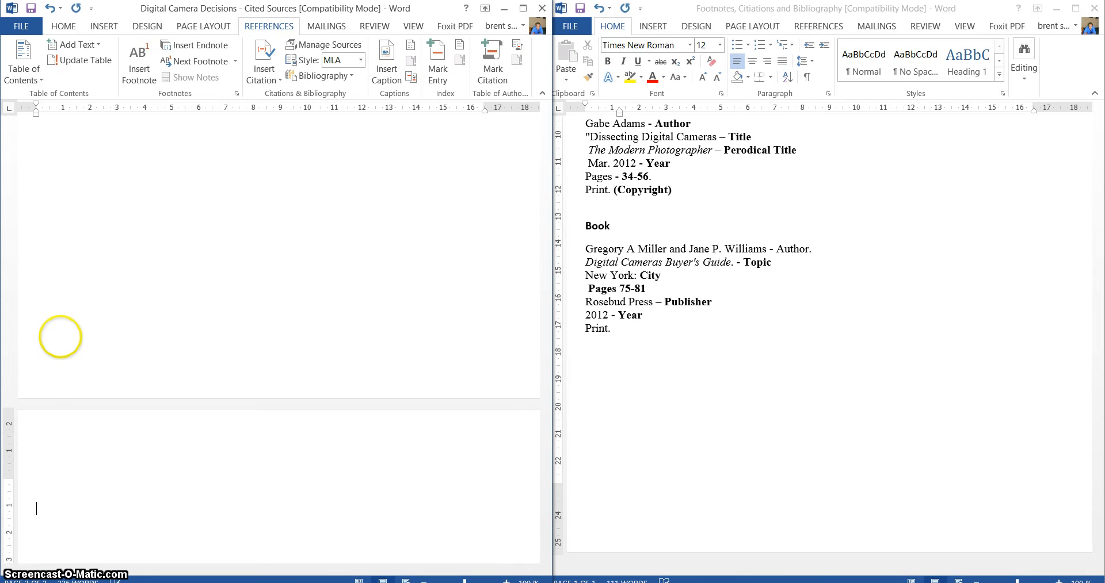
pyautogui.press('Return')
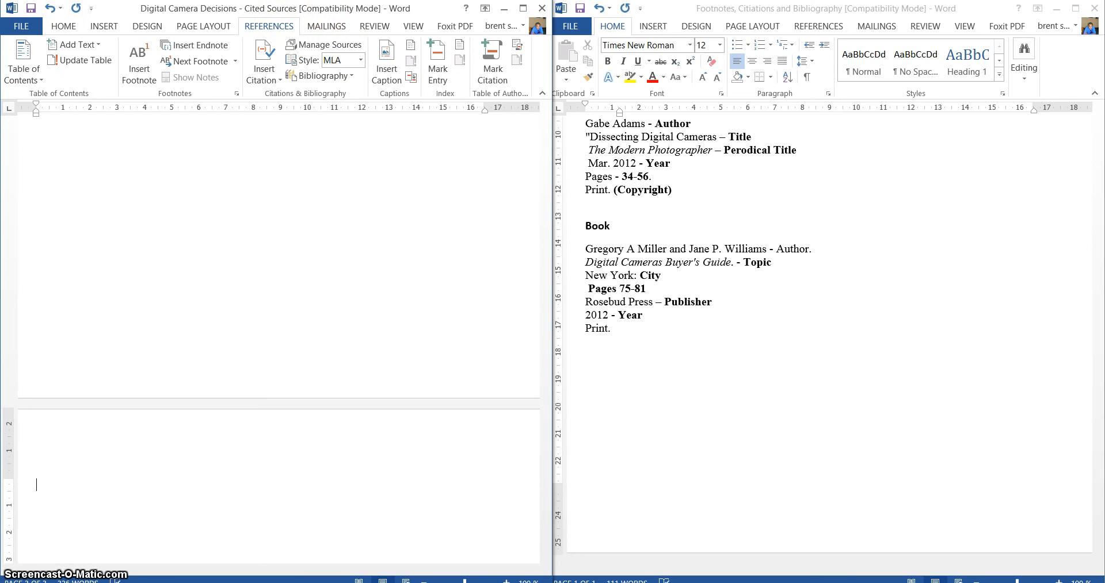
# - Maximize the paper's window and insert the built-in Works Cited bibliography at the start of the new blank page
pyautogui.click(523, 9)
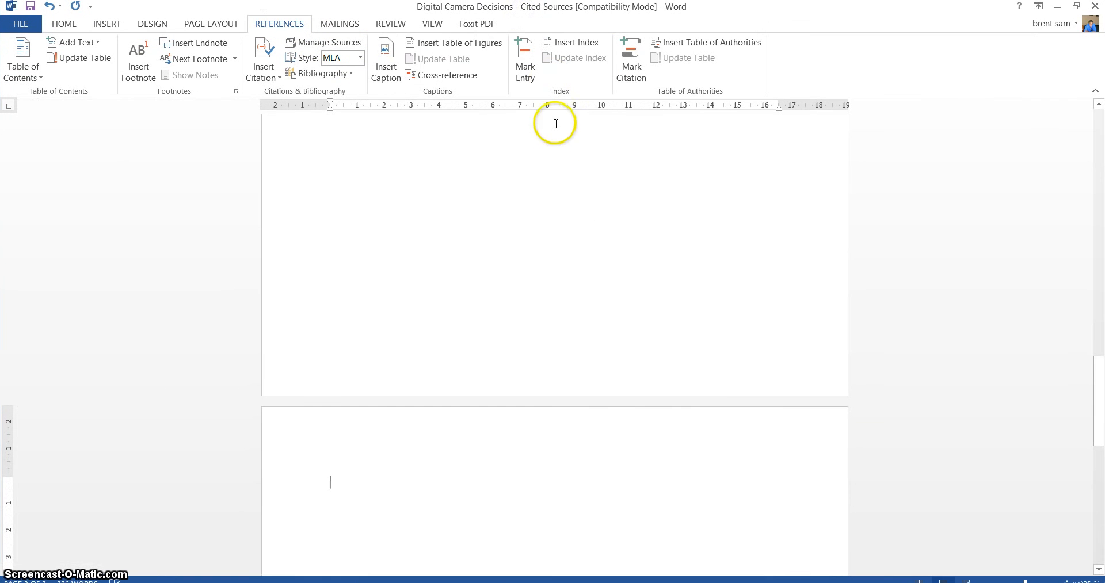
pyautogui.scroll(5, 534, 278)
pyautogui.scroll(-5, 508, 285)
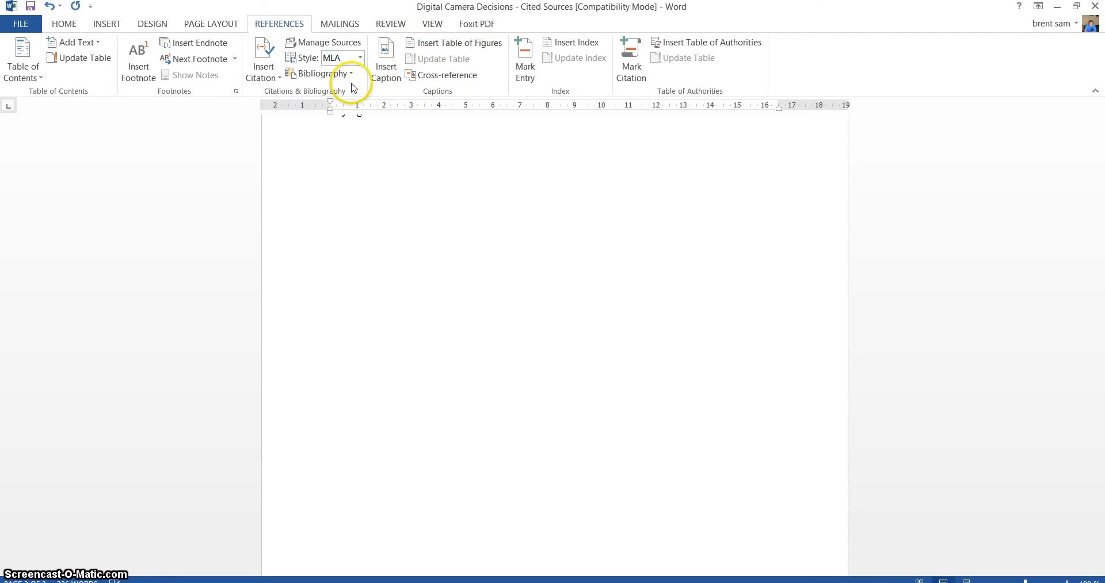
pyautogui.hotkey('ctrl', 'Return')
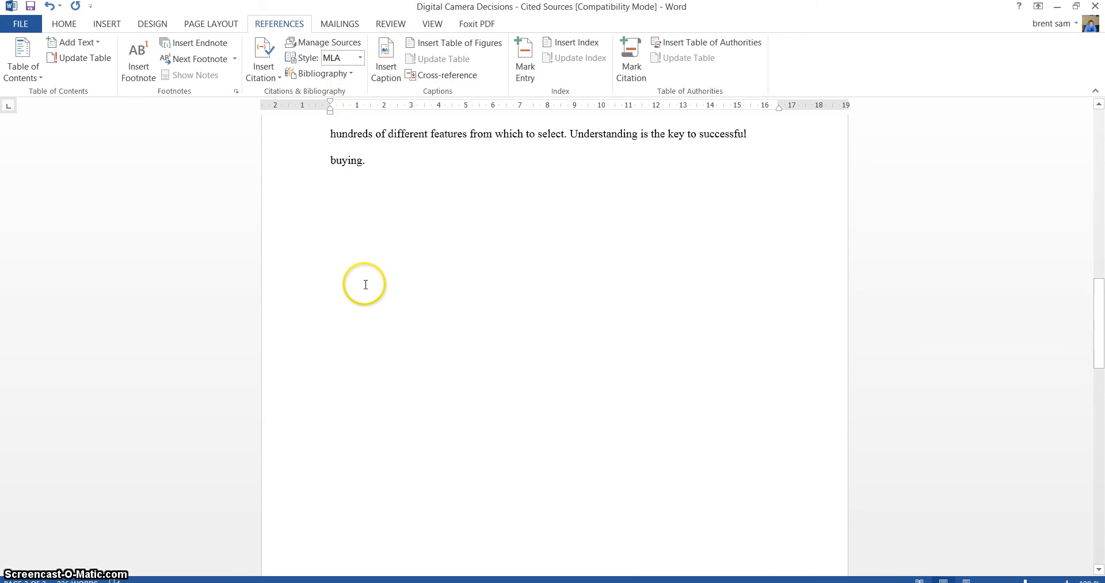
pyautogui.scroll(3, 366, 285)
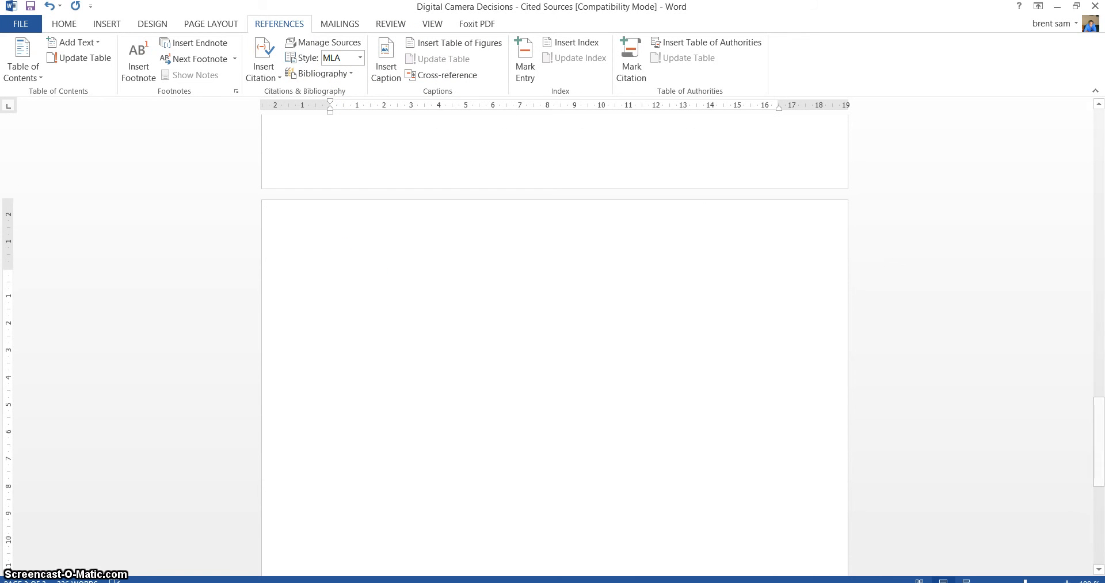
pyautogui.click(351, 76)
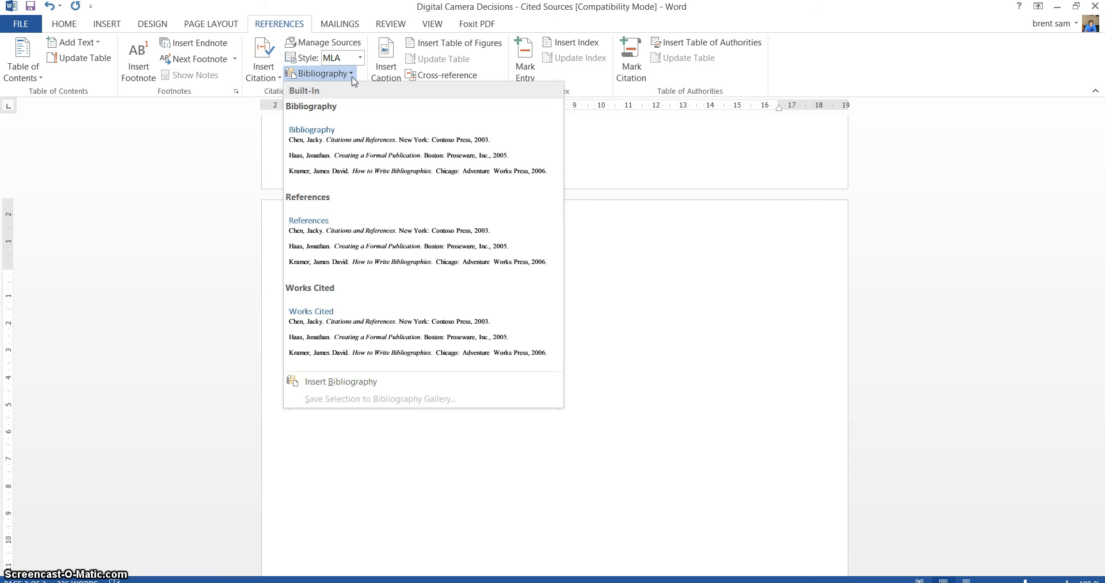
pyautogui.click(378, 316)
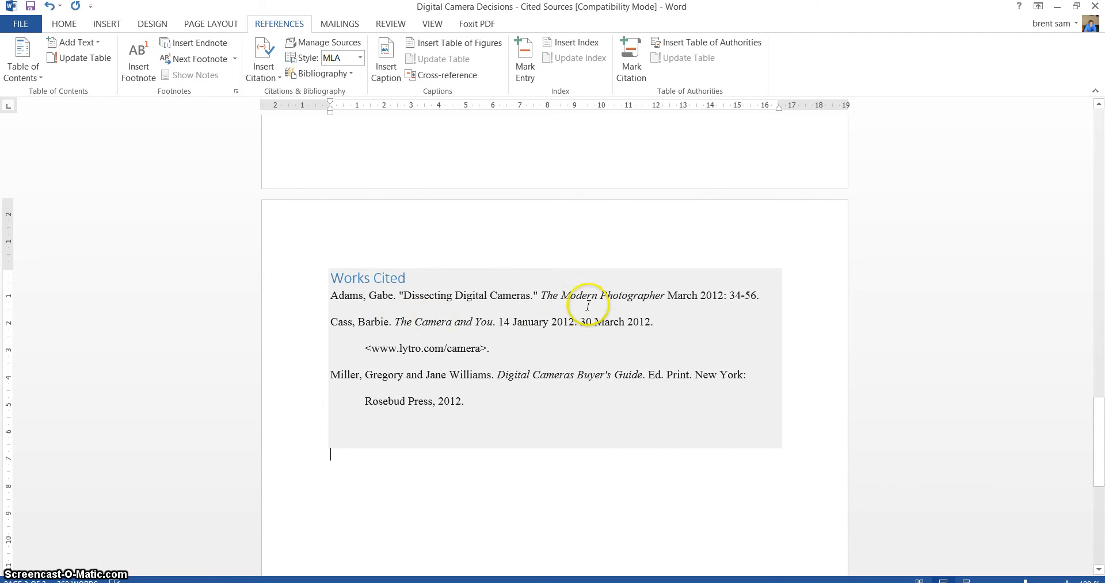
# - Add a blank line below the Works Cited heading and center the heading on the page
pyautogui.click(406, 280)
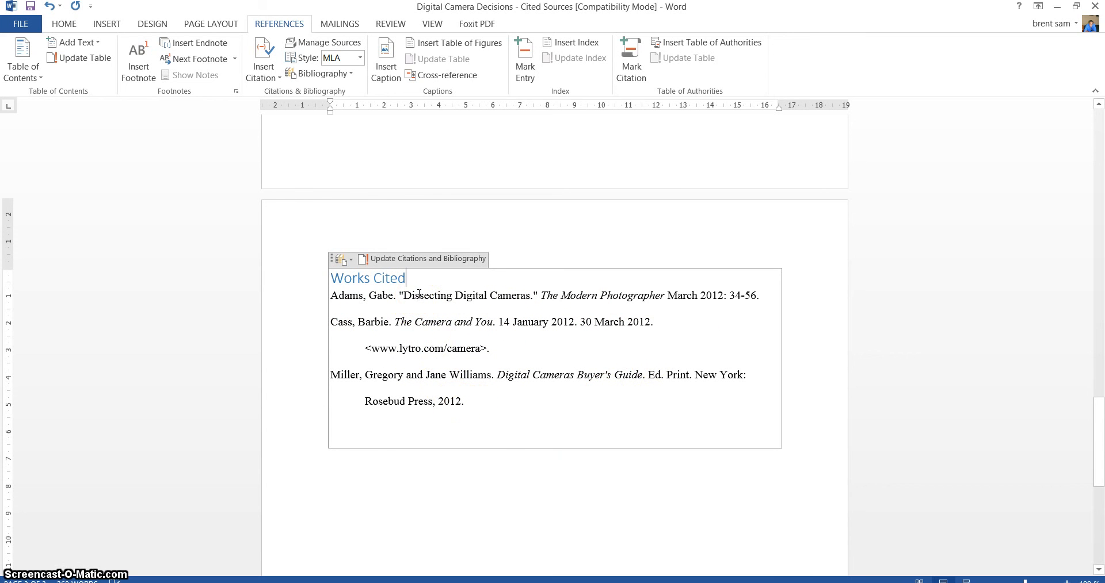
pyautogui.press('Return')
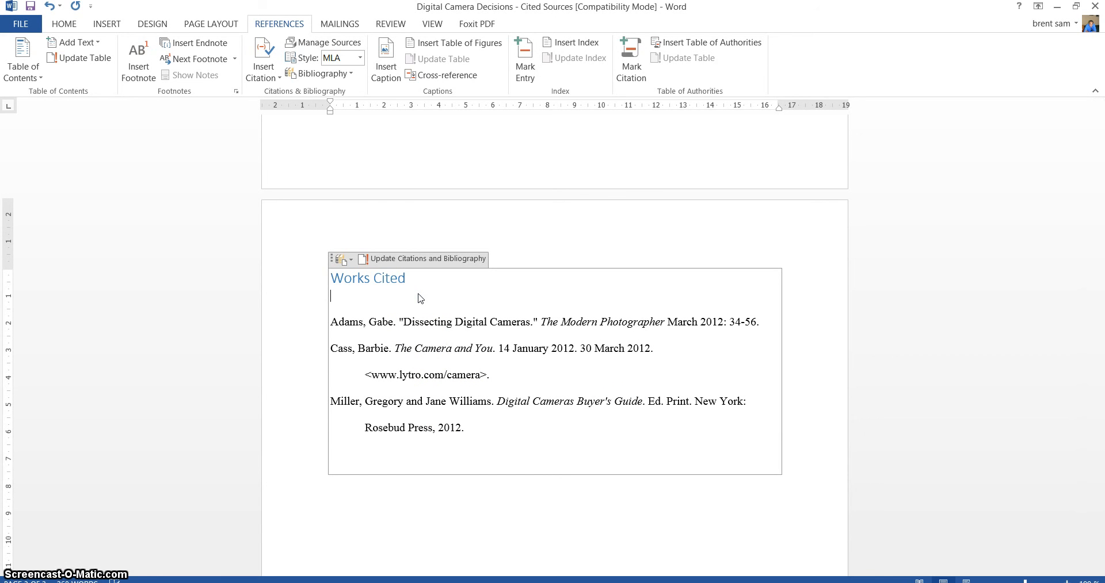
pyautogui.click(421, 286)
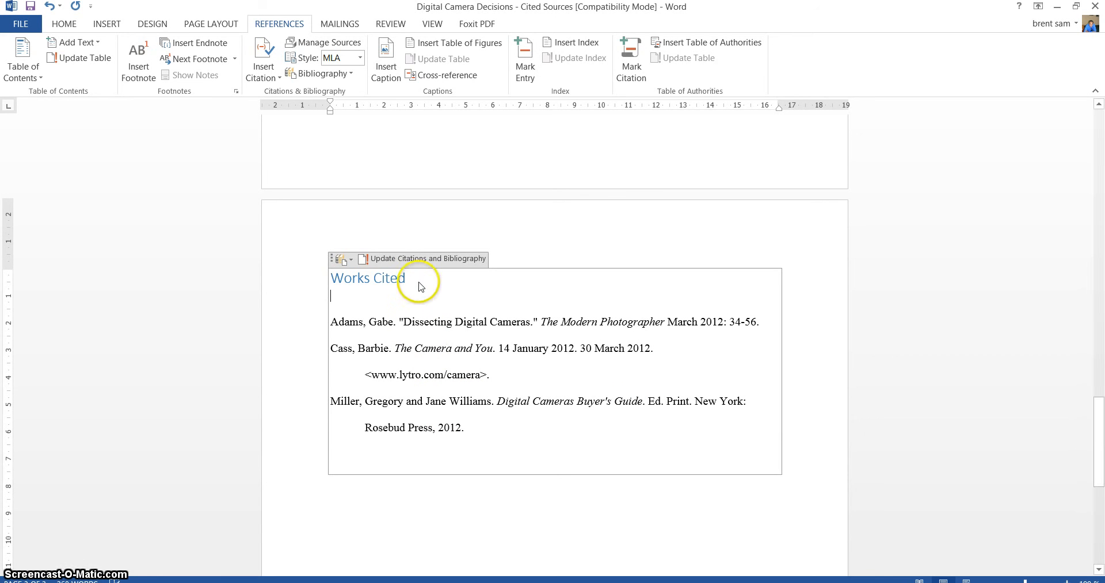
pyautogui.click(64, 27)
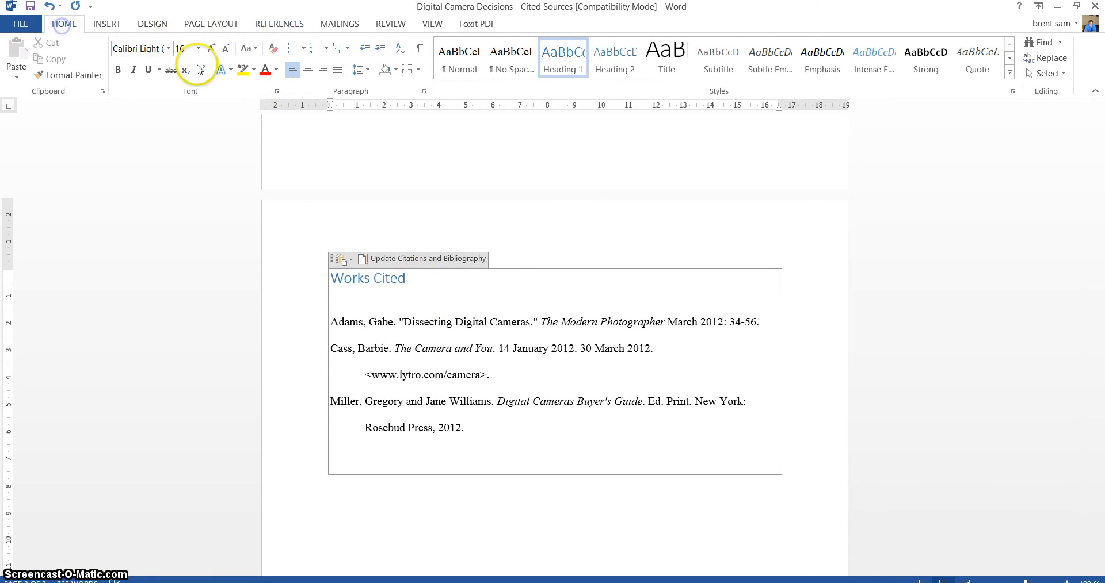
pyautogui.click(308, 69)
# - Enlarge the Works Cited heading text to 18 points and open the list of fonts for it
pyautogui.moveTo(598, 278); pyautogui.dragTo(516, 278)
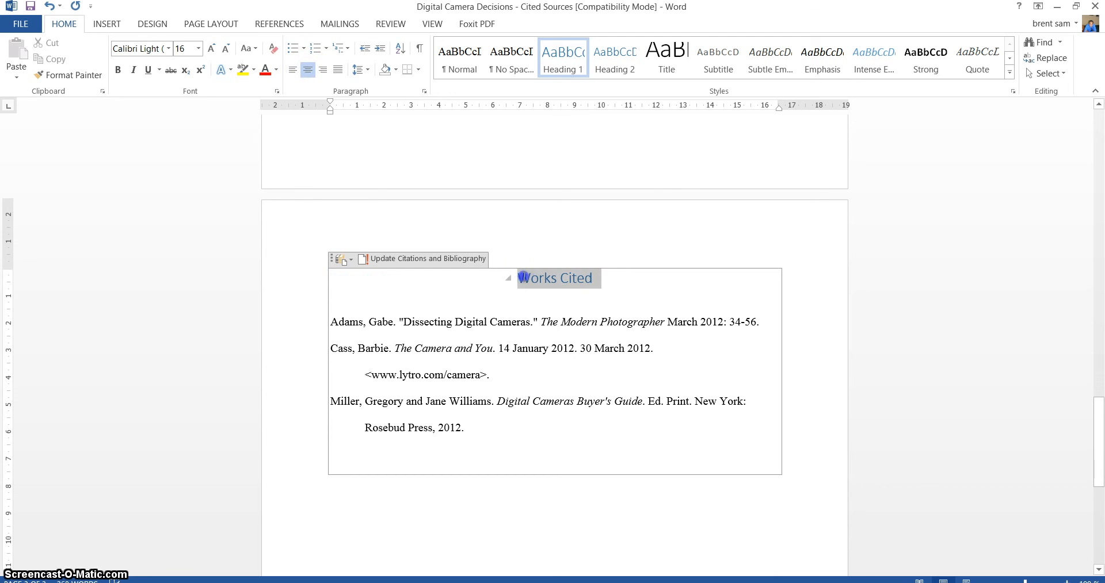
pyautogui.click(211, 47)
pyautogui.click(168, 48)
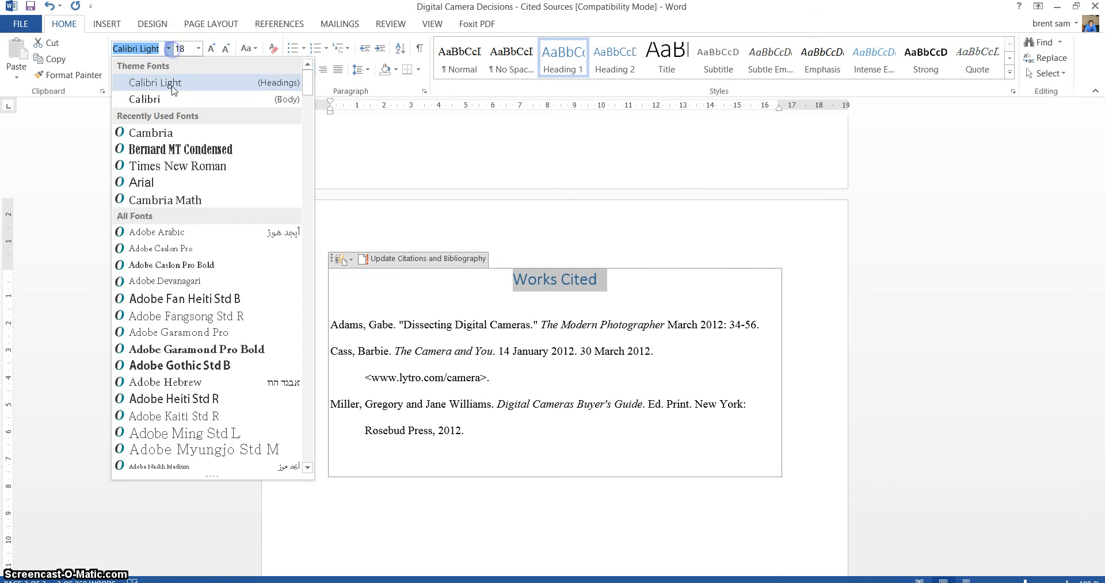